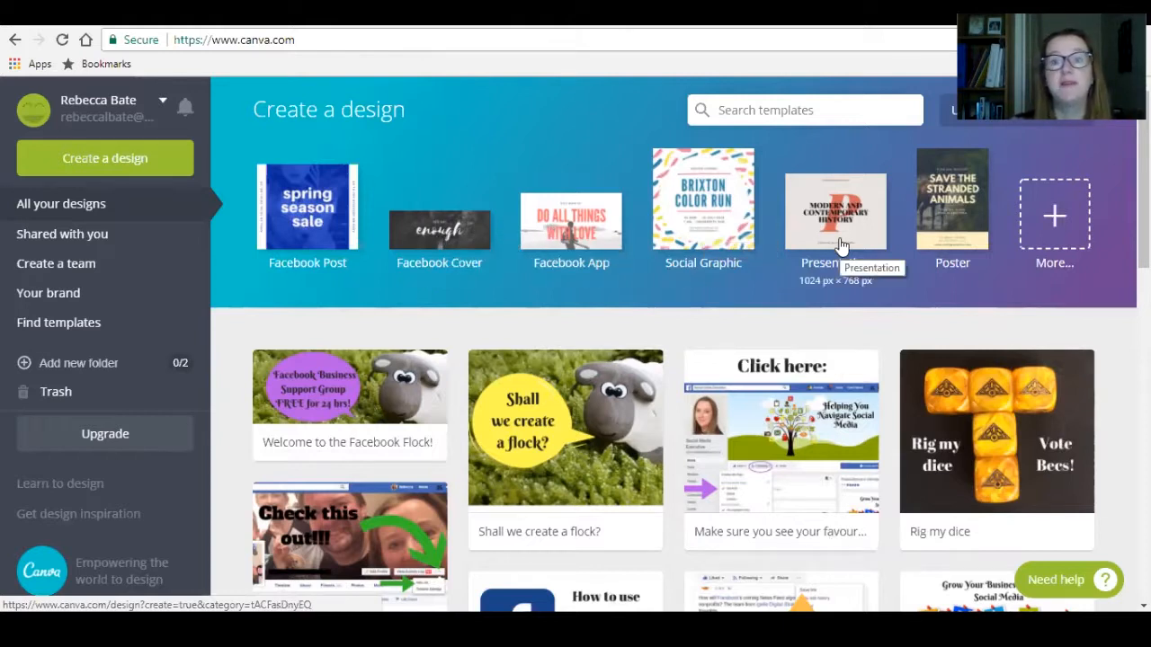
Create a new Facebook Post design and apply the teal "Creativity is intelligence having fun" quote layout
left_click(1057, 219)
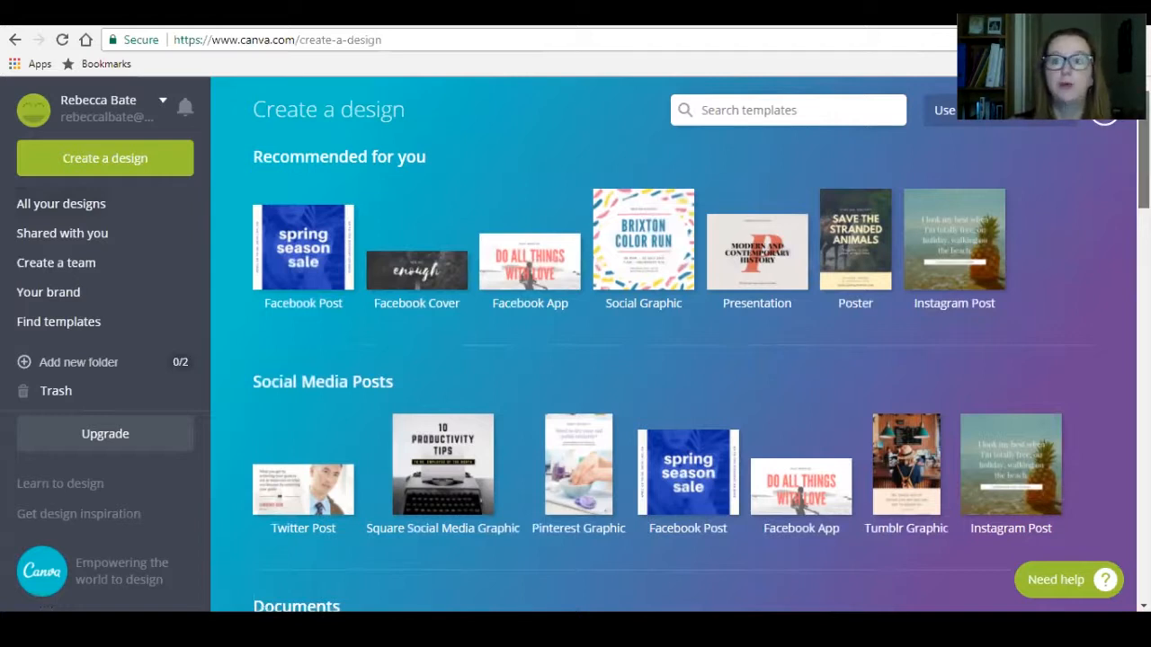
scroll(674, 342, "down", 3)
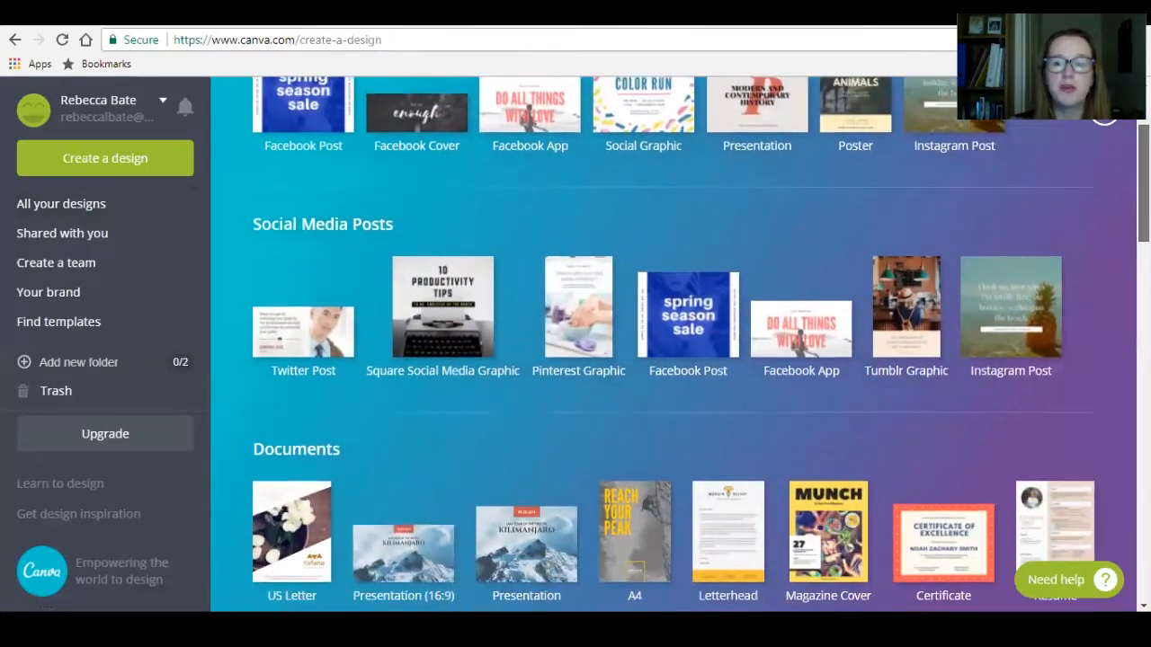
scroll(675, 342, "down", 1)
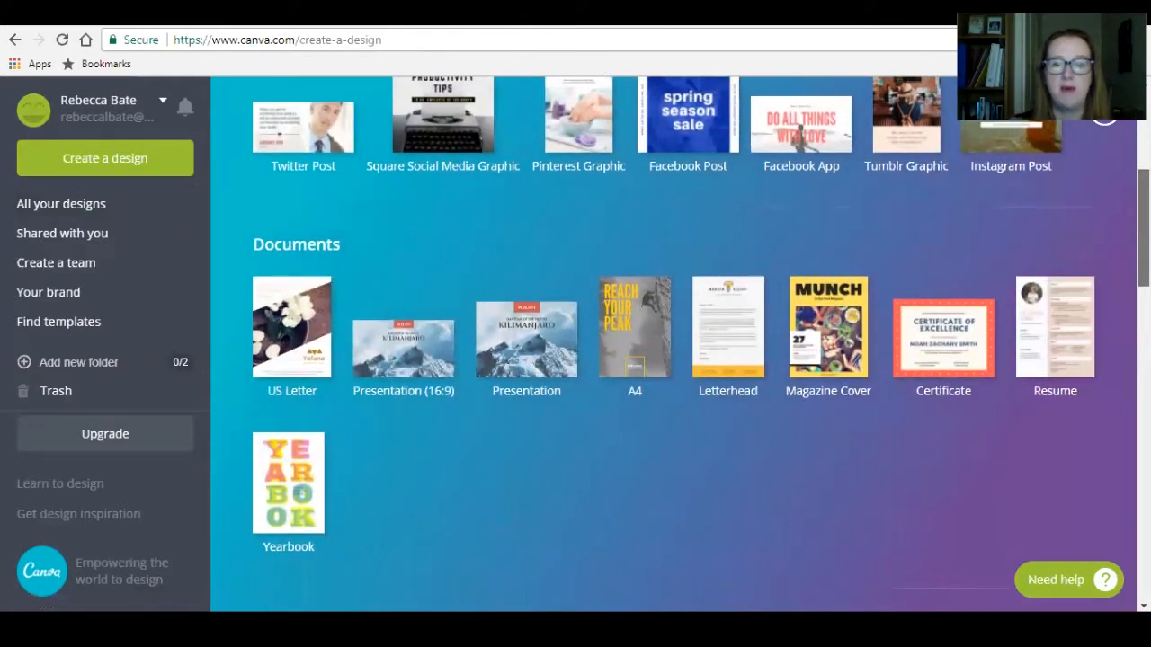
scroll(675, 342, "up", 4)
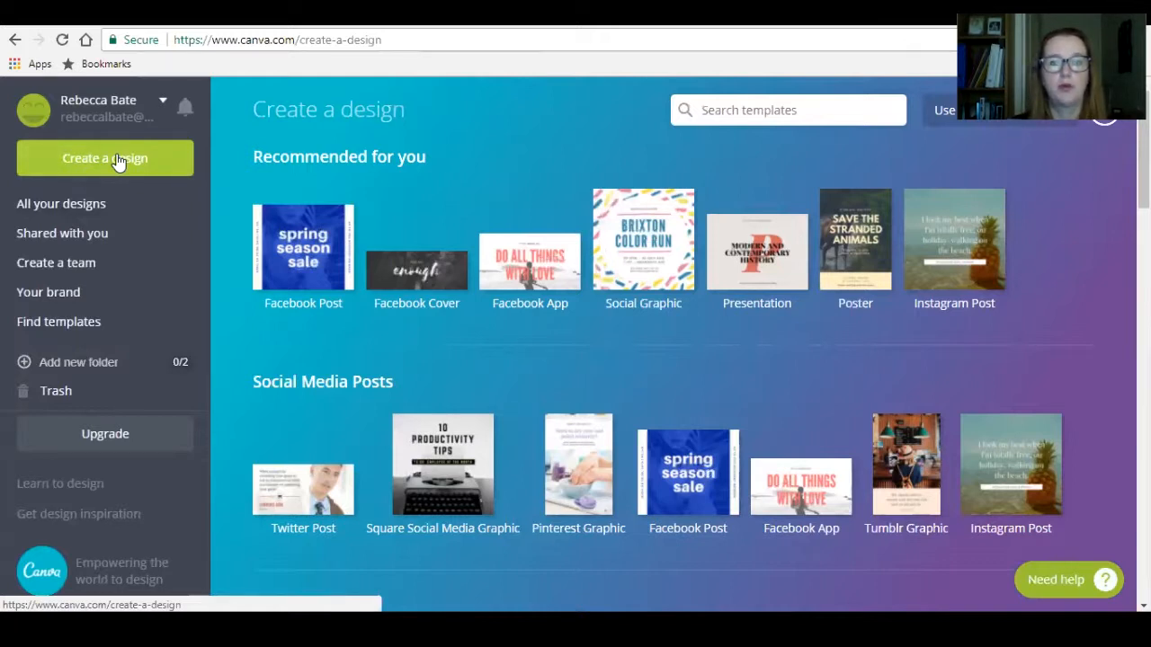
left_click(308, 259)
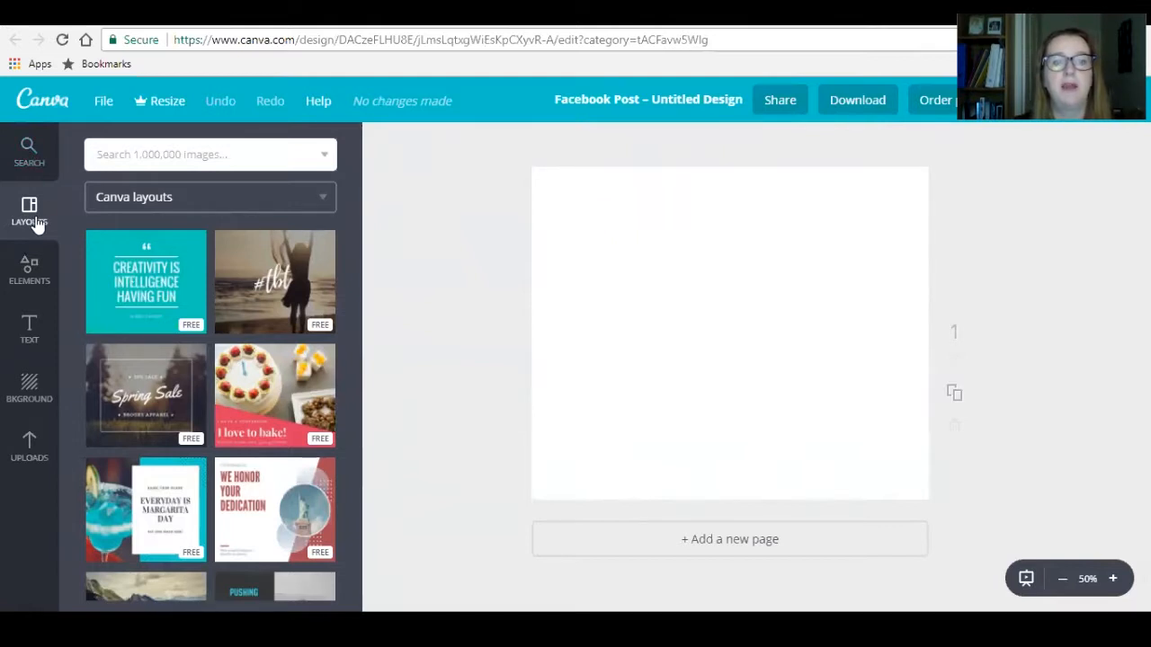
left_click(146, 320)
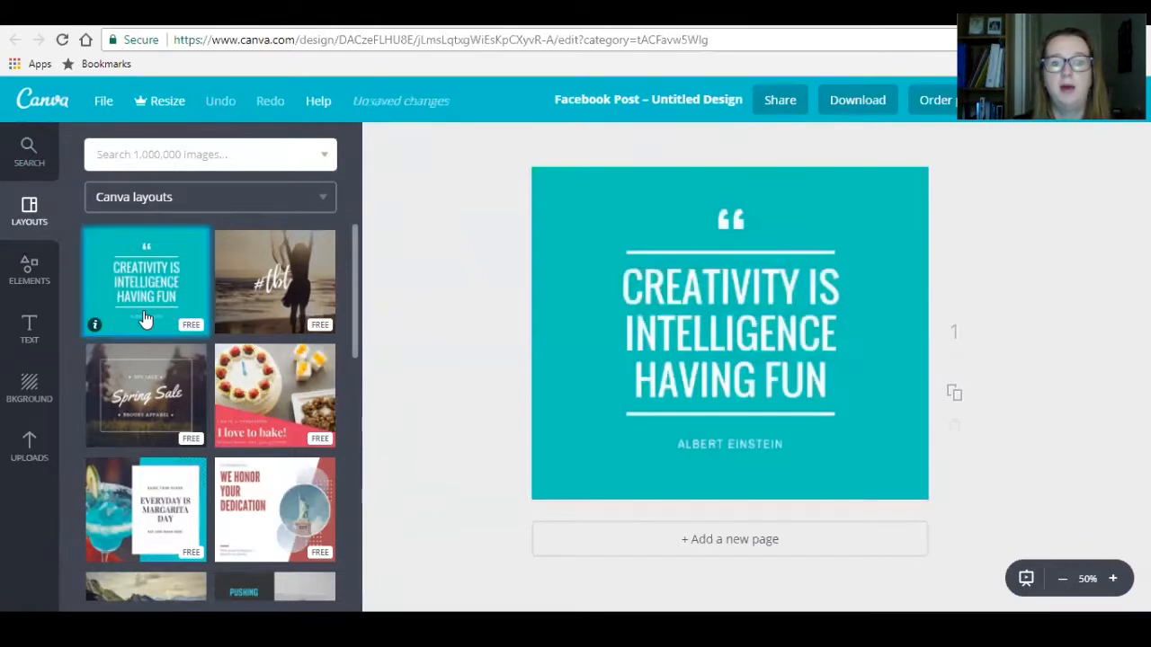
Delete the first line "CREATIVITY IS" from the quote text on the page
left_click(611, 315)
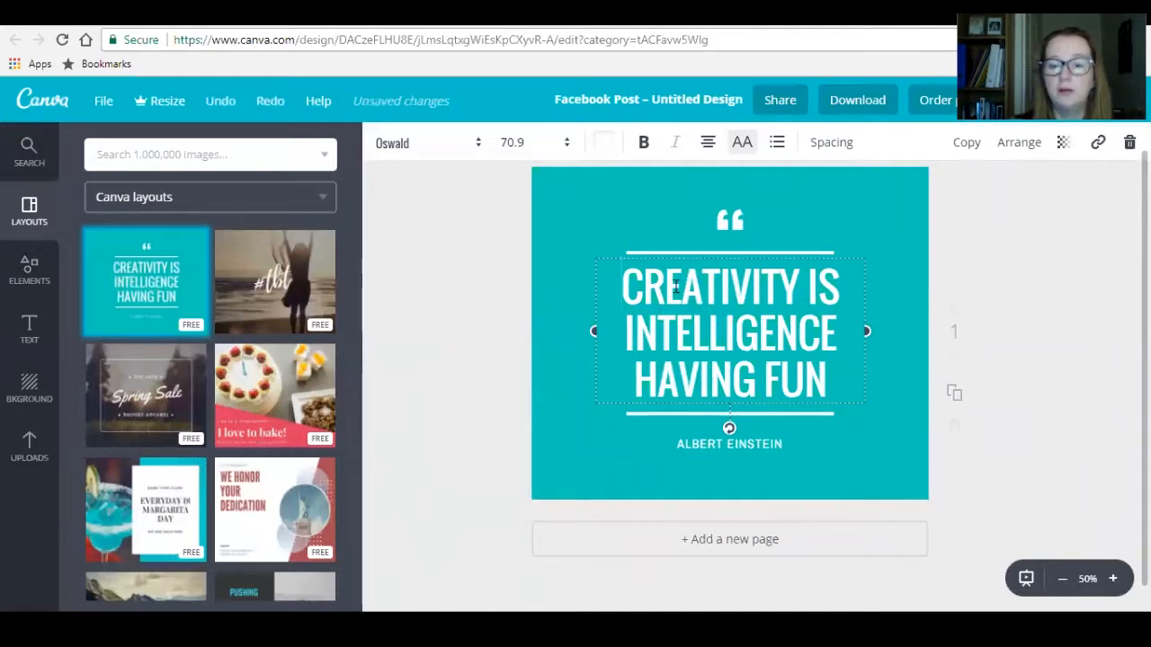
left_click(840, 283)
key("BackSpace")
key("BackSpace")
key("BackSpace")
key("BackSpace")
key("BackSpace")
key("BackSpace")
key("BackSpace")
key("BackSpace")
key("BackSpace")
key("BackSpace")
key("BackSpace")
key("BackSpace")
key("BackSpace")
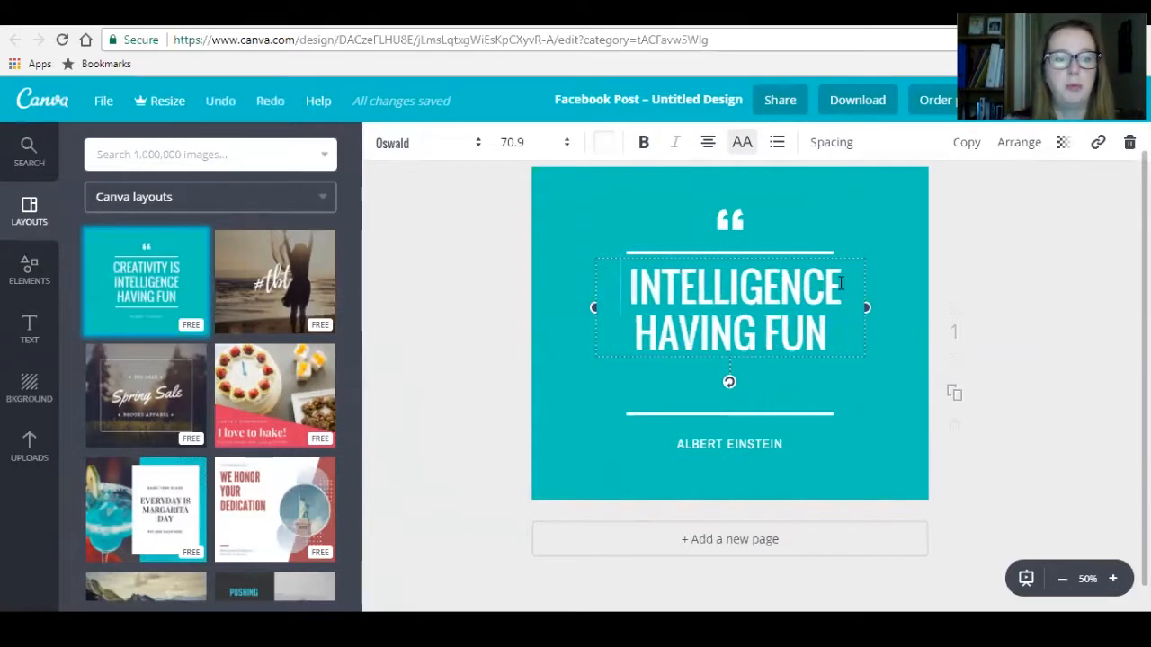
Browse the available shapes in the elements library
left_click(32, 282)
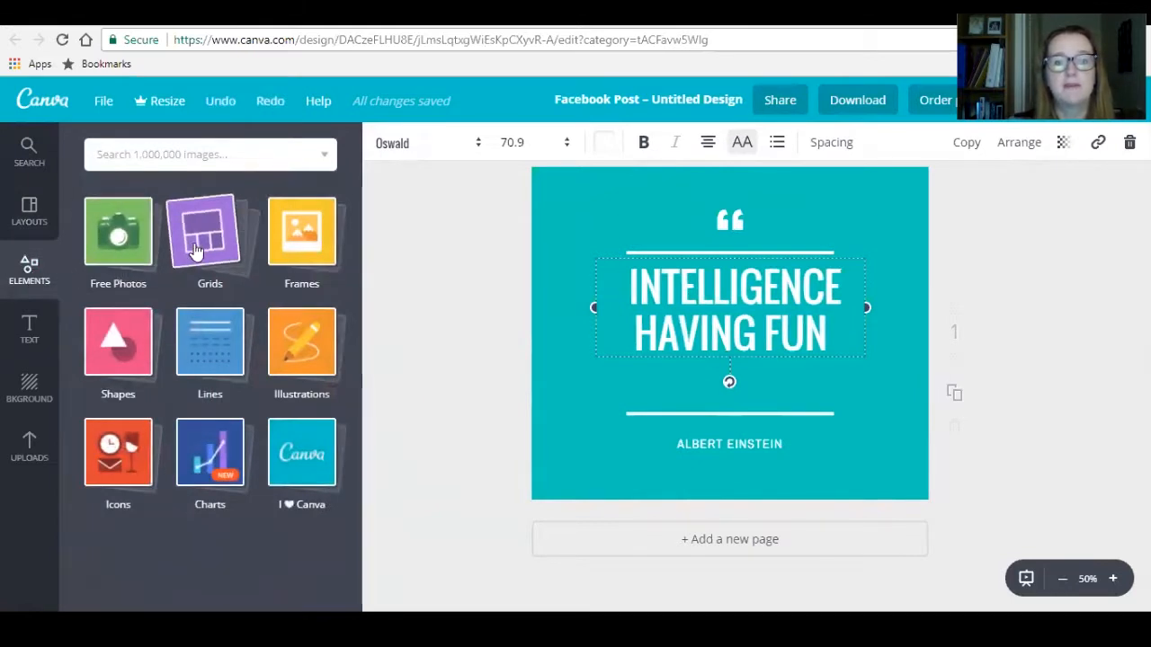
left_click(121, 349)
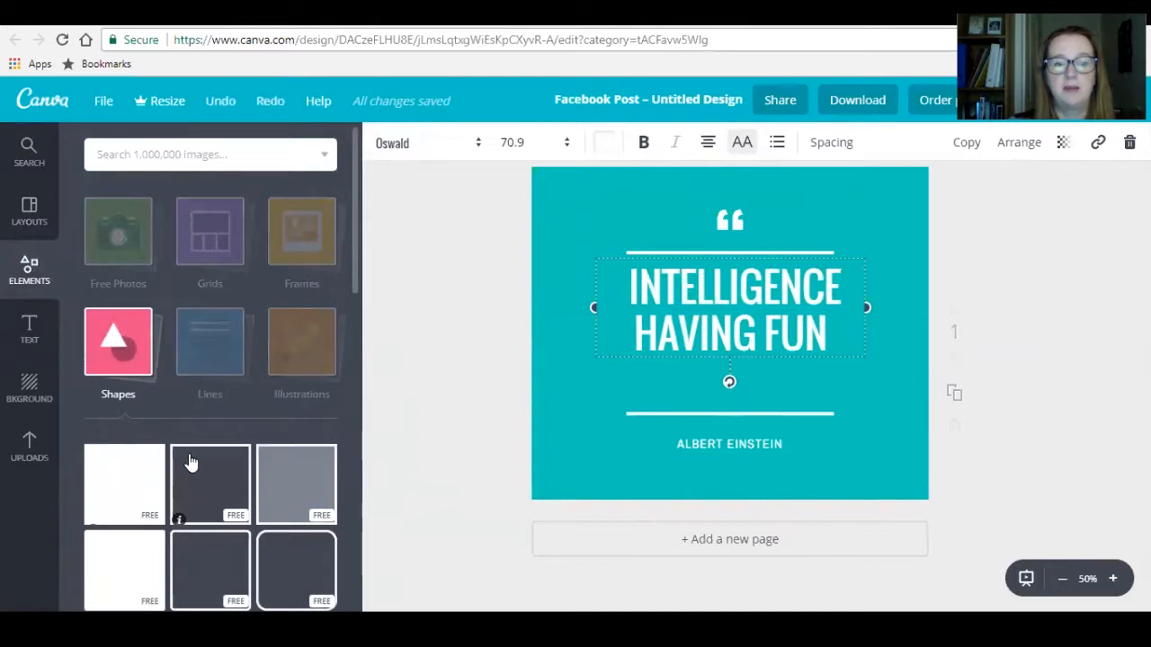
scroll(353, 317, "down", 3)
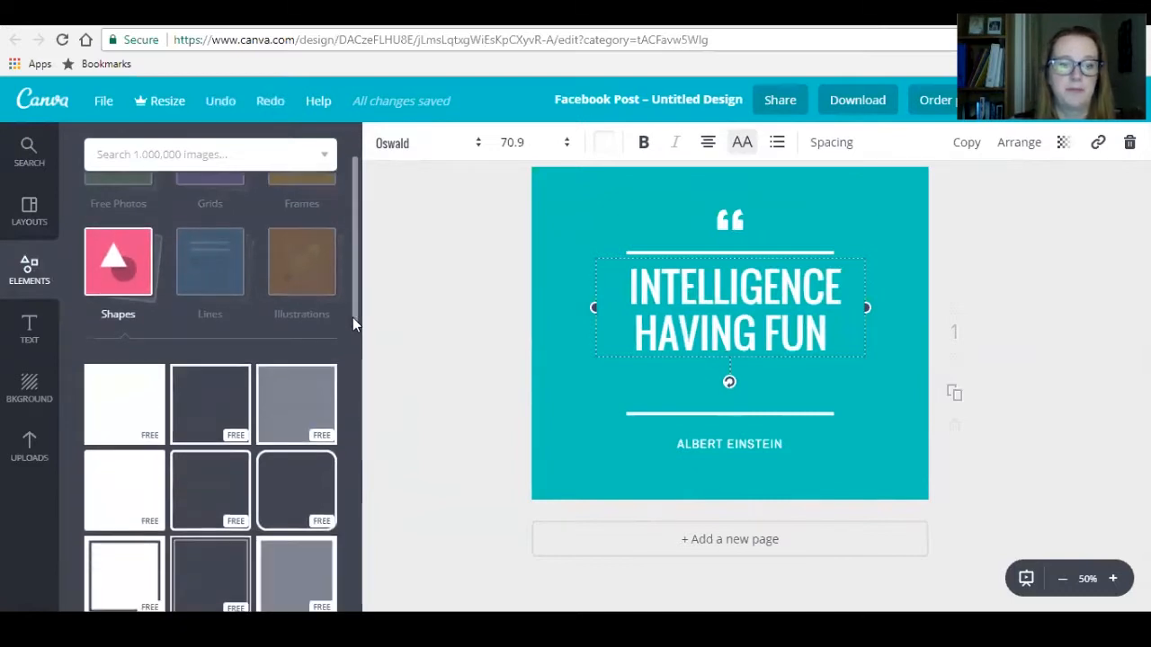
scroll(358, 378, "down", 7)
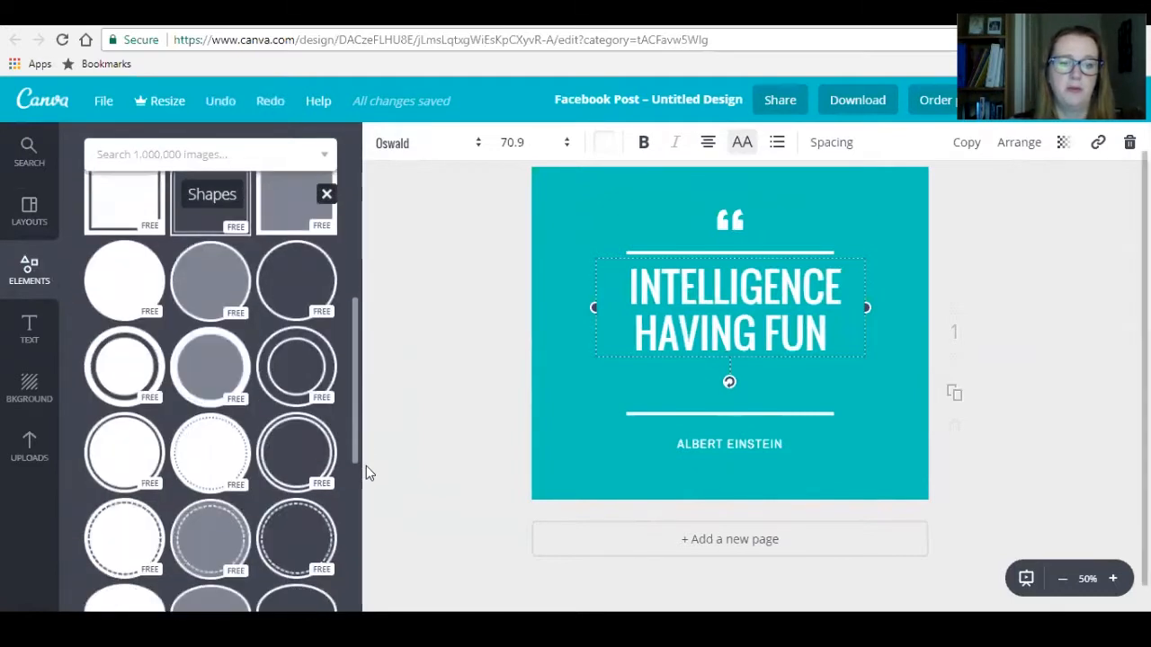
left_click_drag(366, 522, 368, 285)
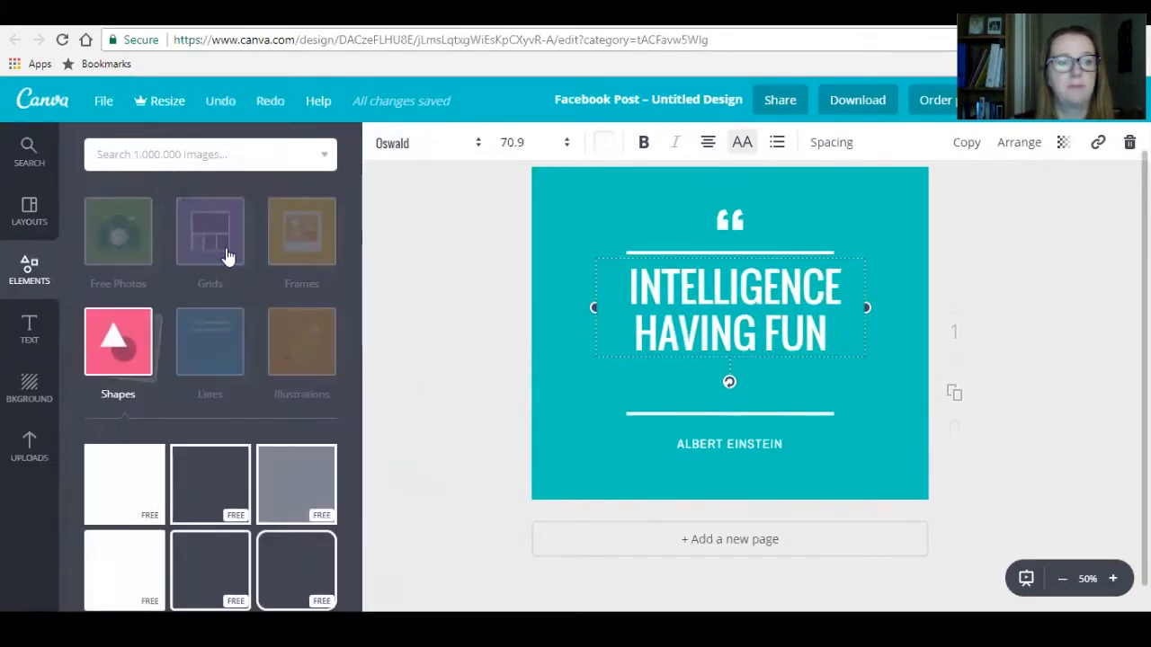
Add a heading text box near the top of the page, over the quotation mark
left_click(31, 329)
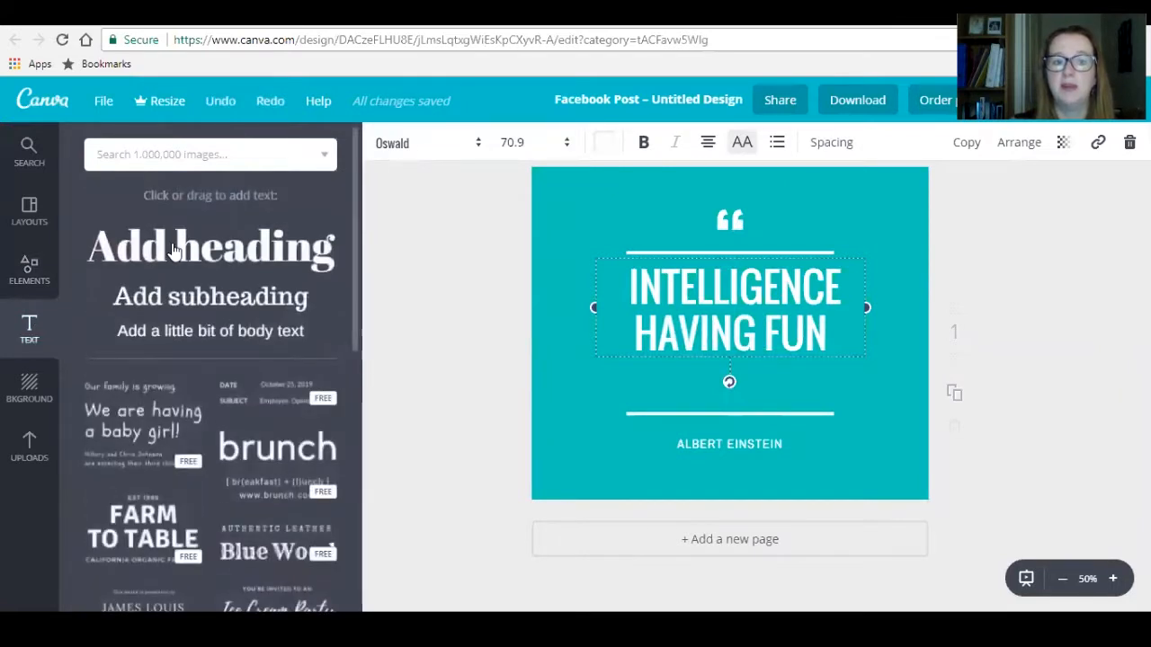
left_click_drag(176, 250, 703, 223)
left_click_drag(646, 201, 216, 183)
left_click(29, 387)
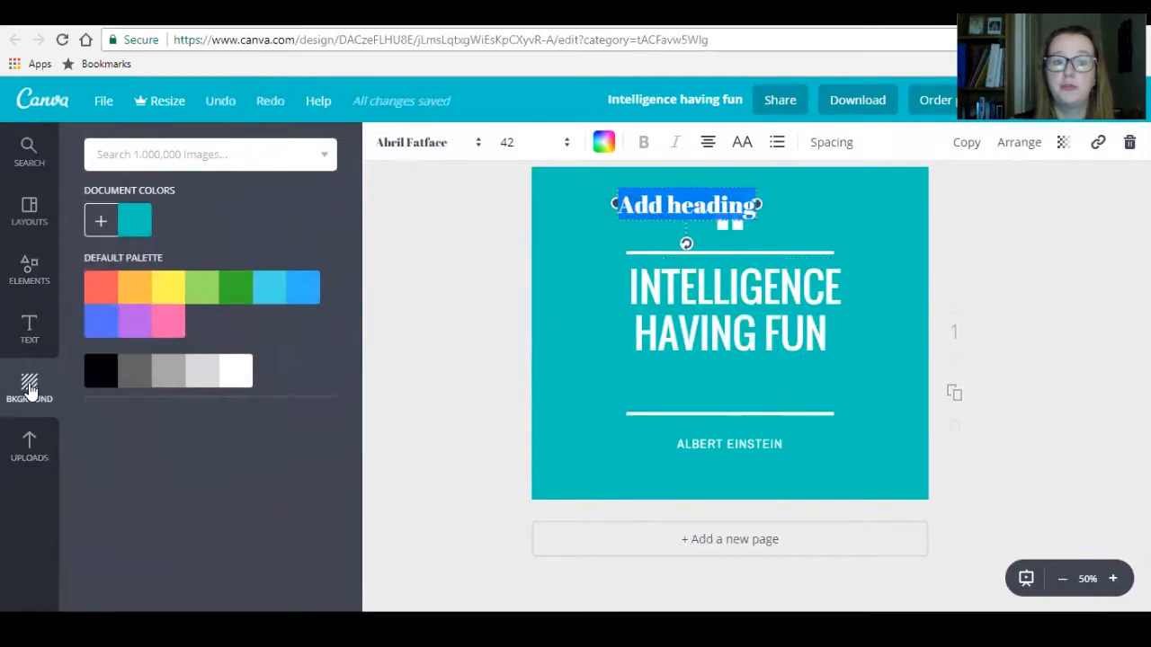
left_click(33, 216)
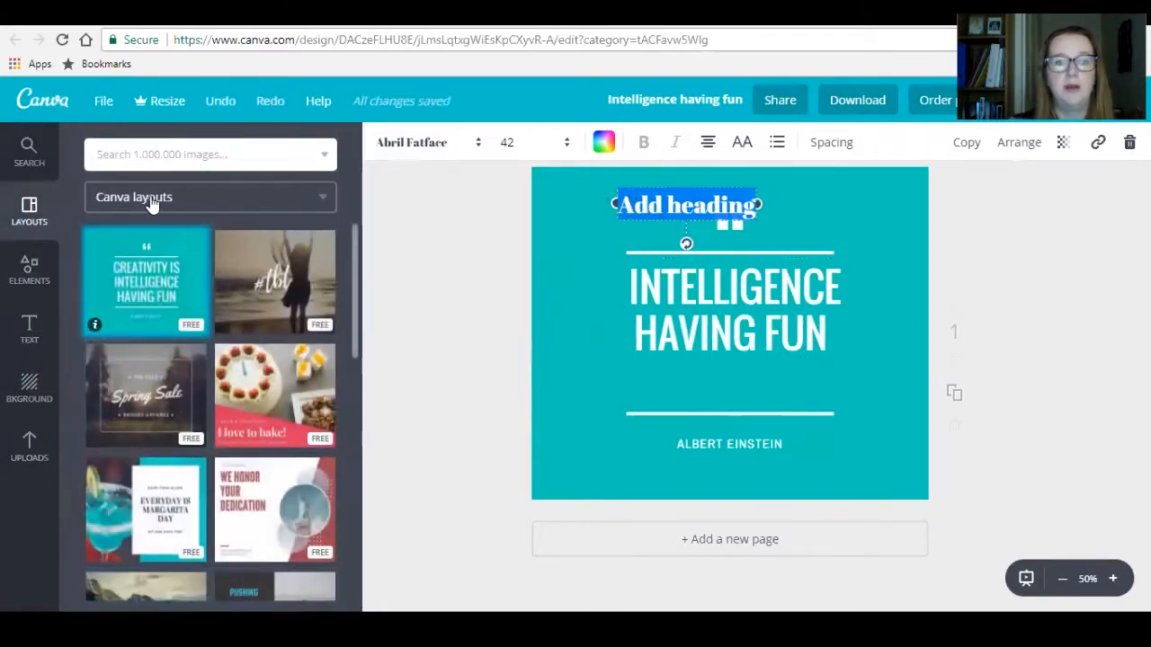
left_click(726, 323)
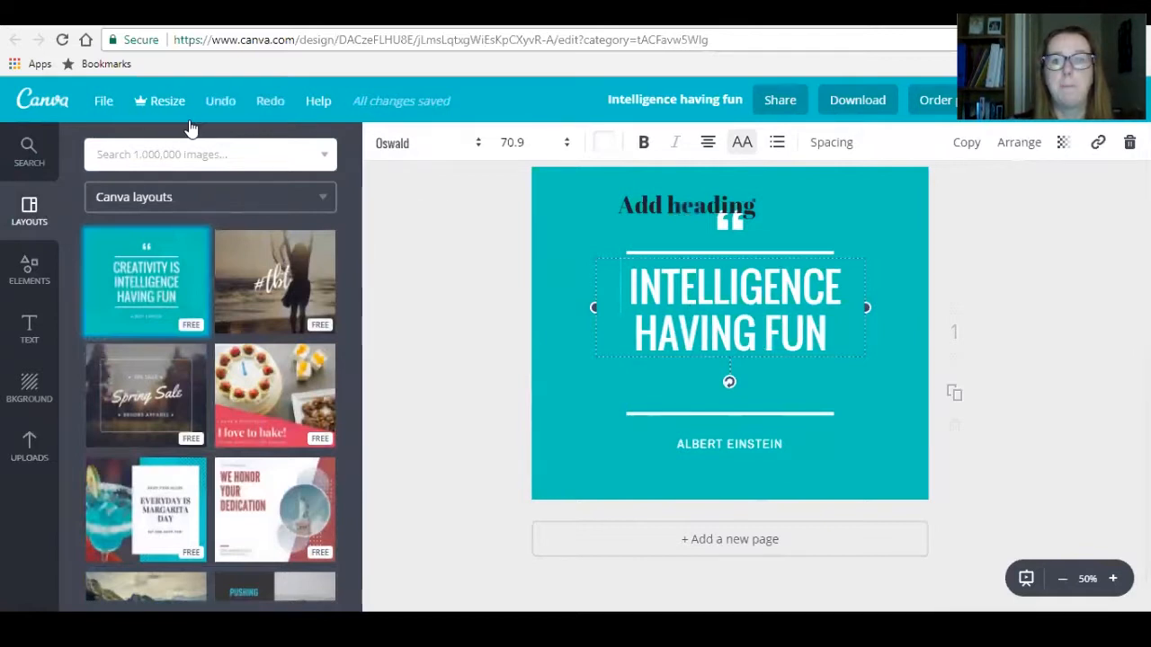
left_click(917, 199)
left_click_drag(914, 195, 354, 215)
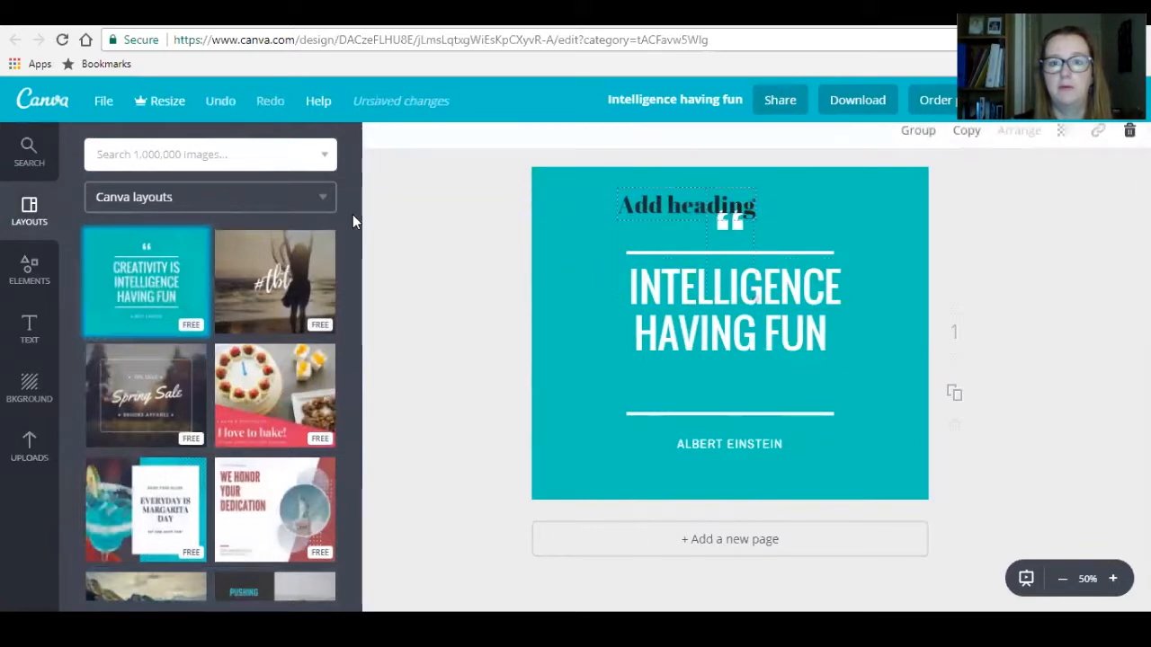
left_click(677, 434)
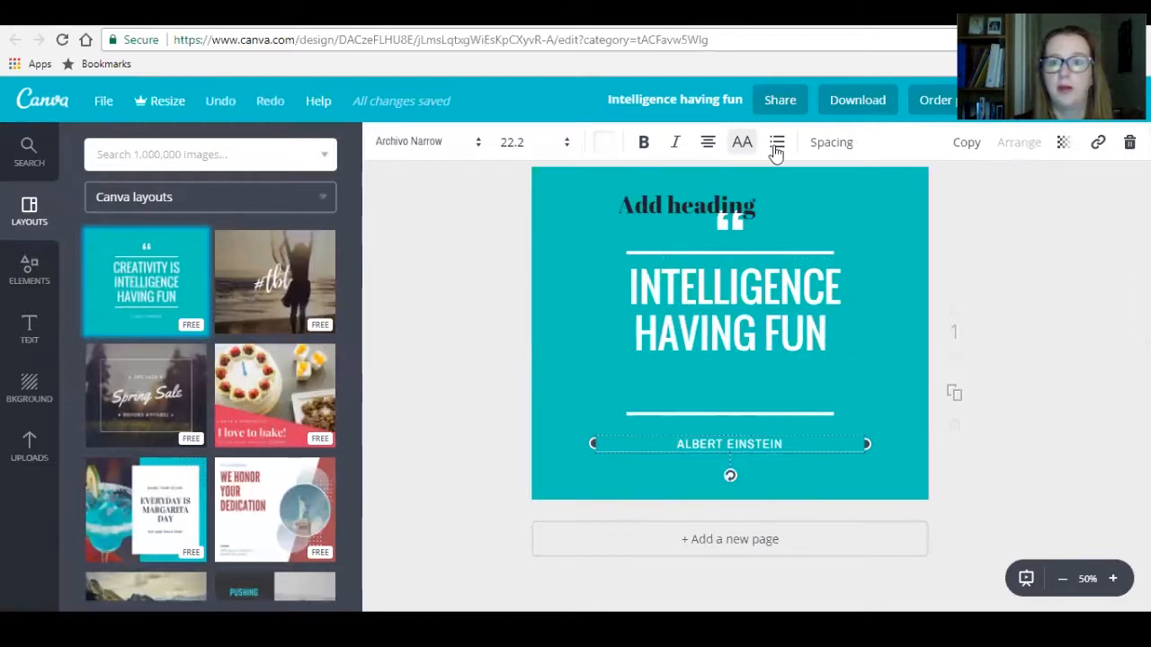
Leave the quote design and create another blank Facebook Post design
left_click(60, 102)
left_click(626, 141)
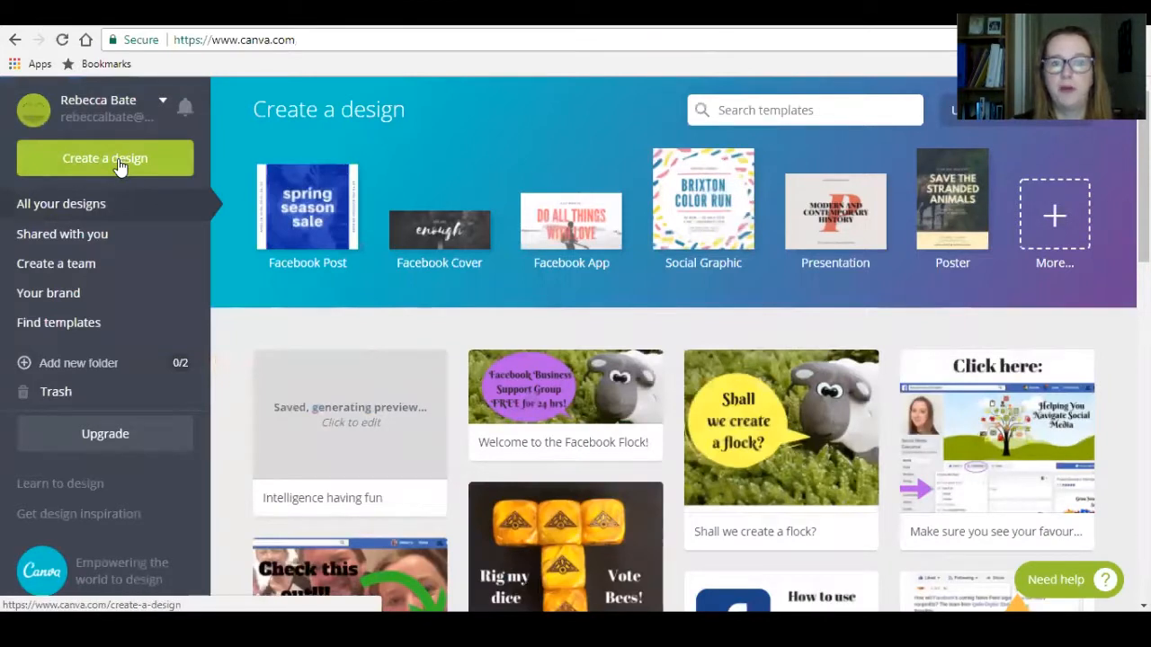
left_click(119, 163)
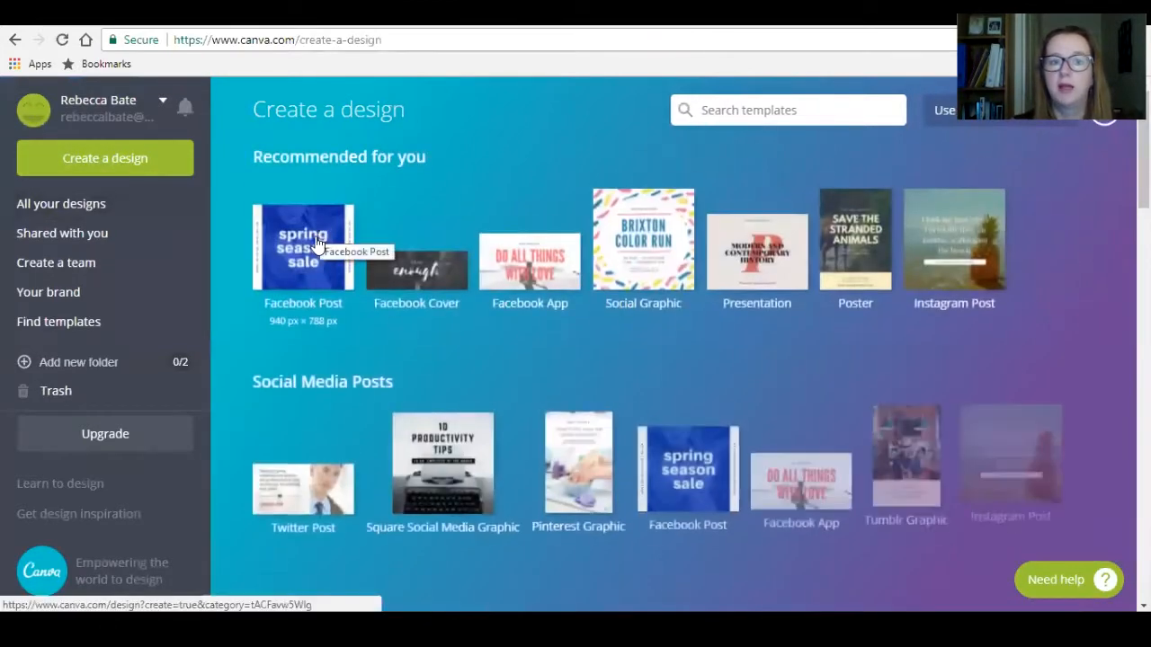
left_click(317, 242)
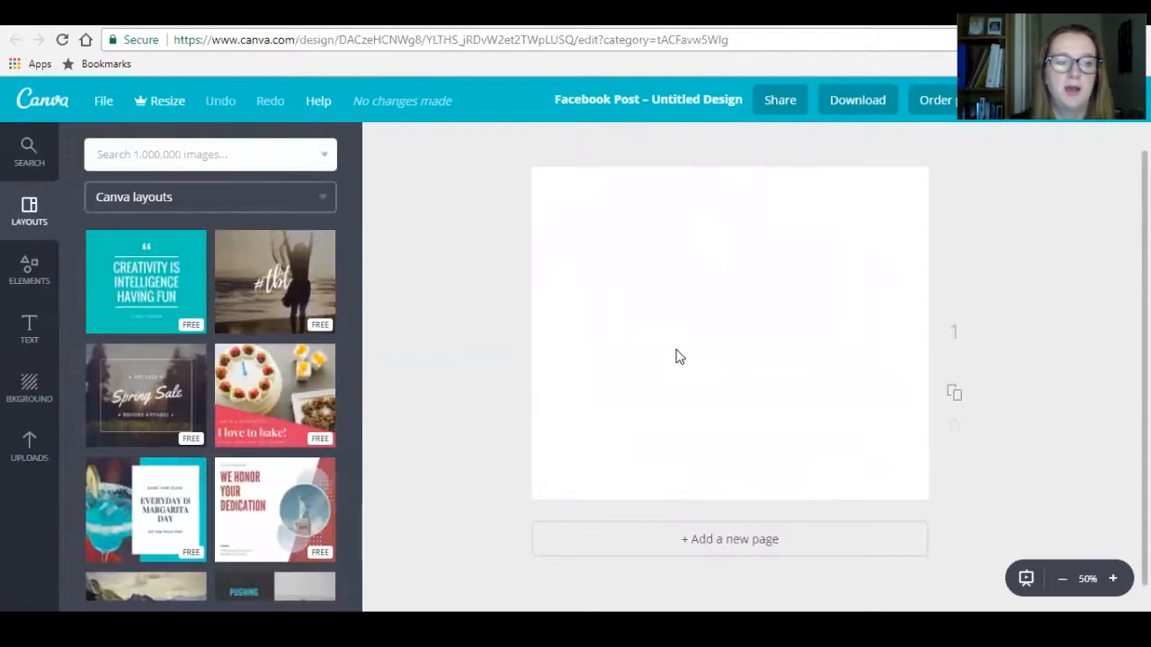
Upload the image file Flock from the social media images folder
left_click(30, 447)
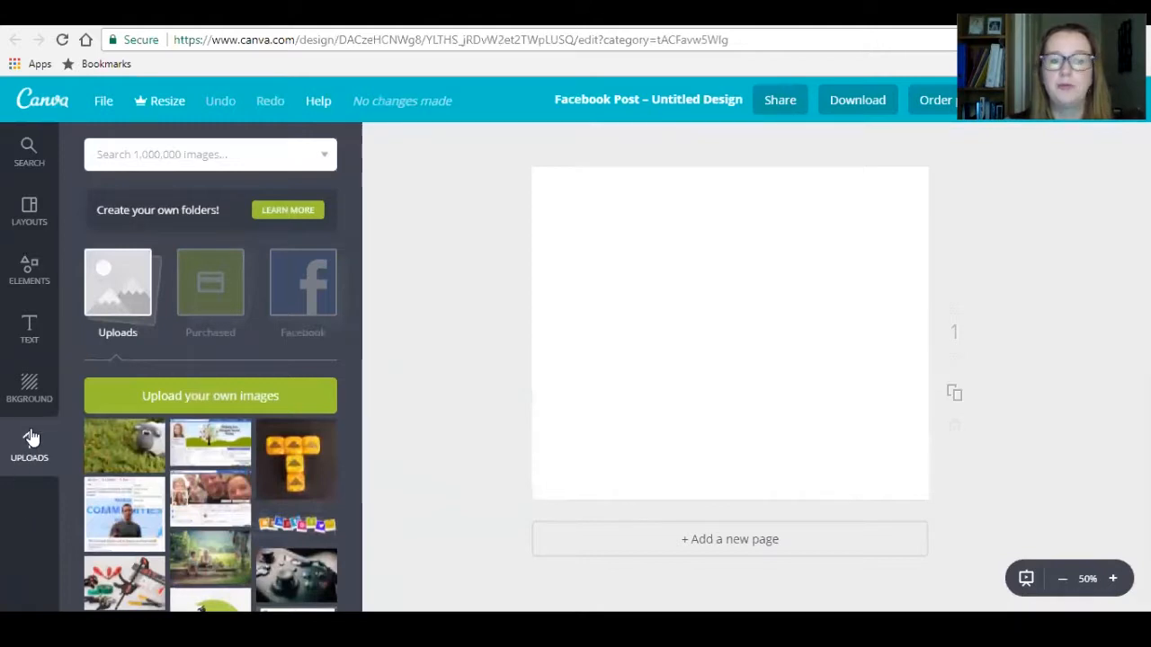
left_click(158, 401)
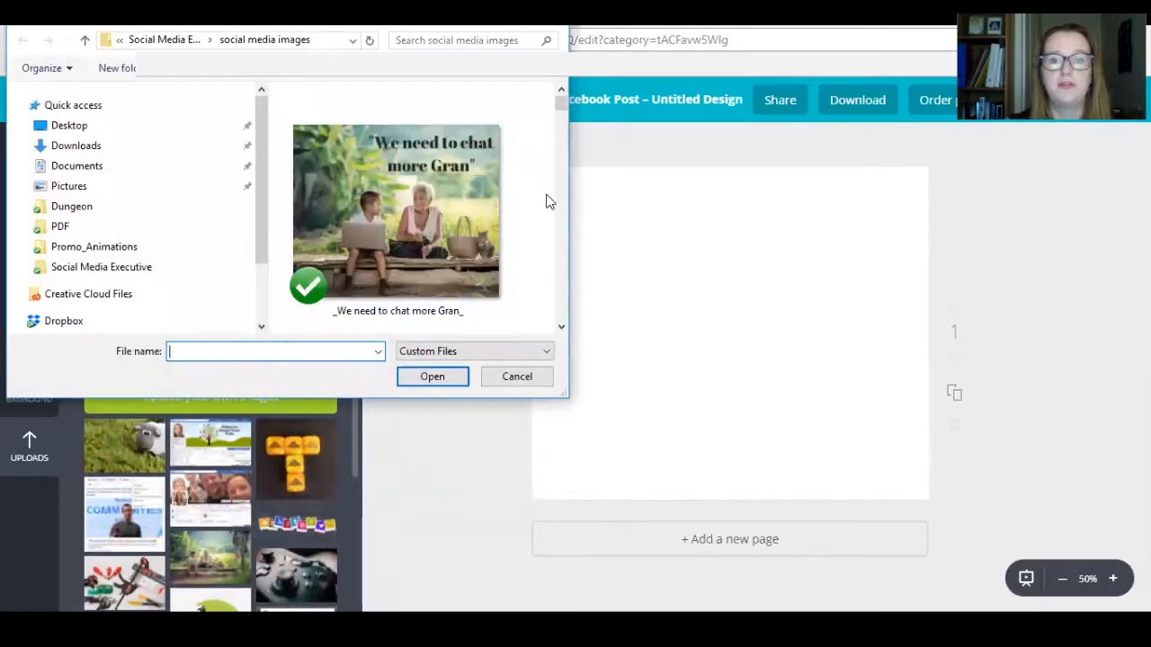
left_click_drag(562, 103, 567, 142)
left_click(400, 182)
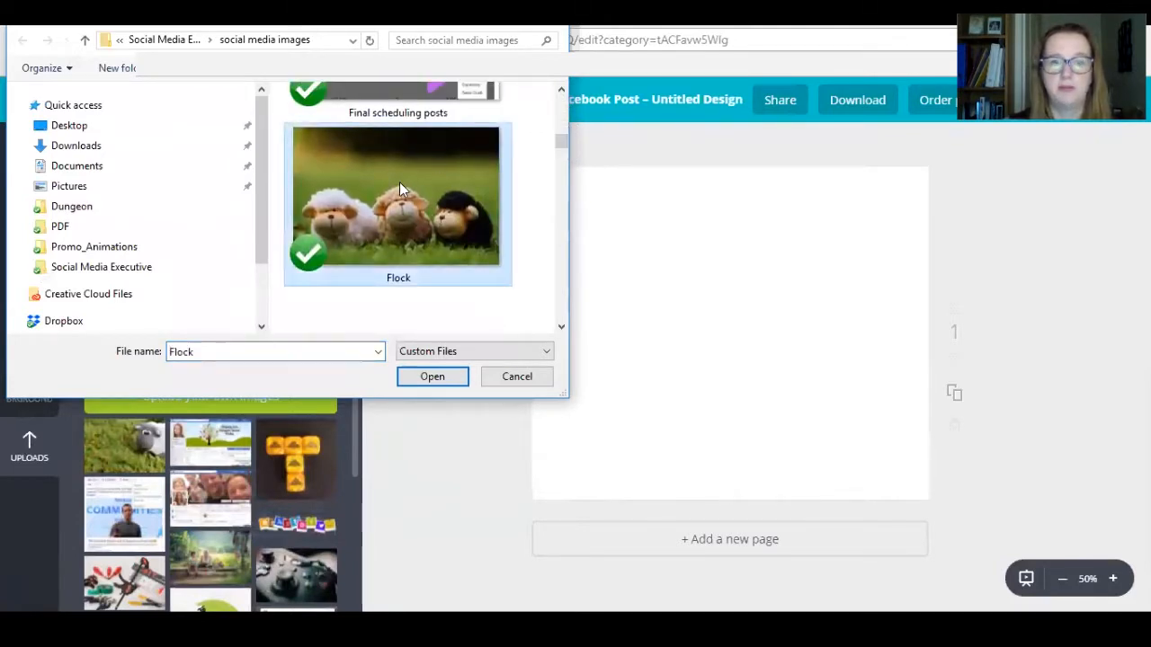
left_click(434, 376)
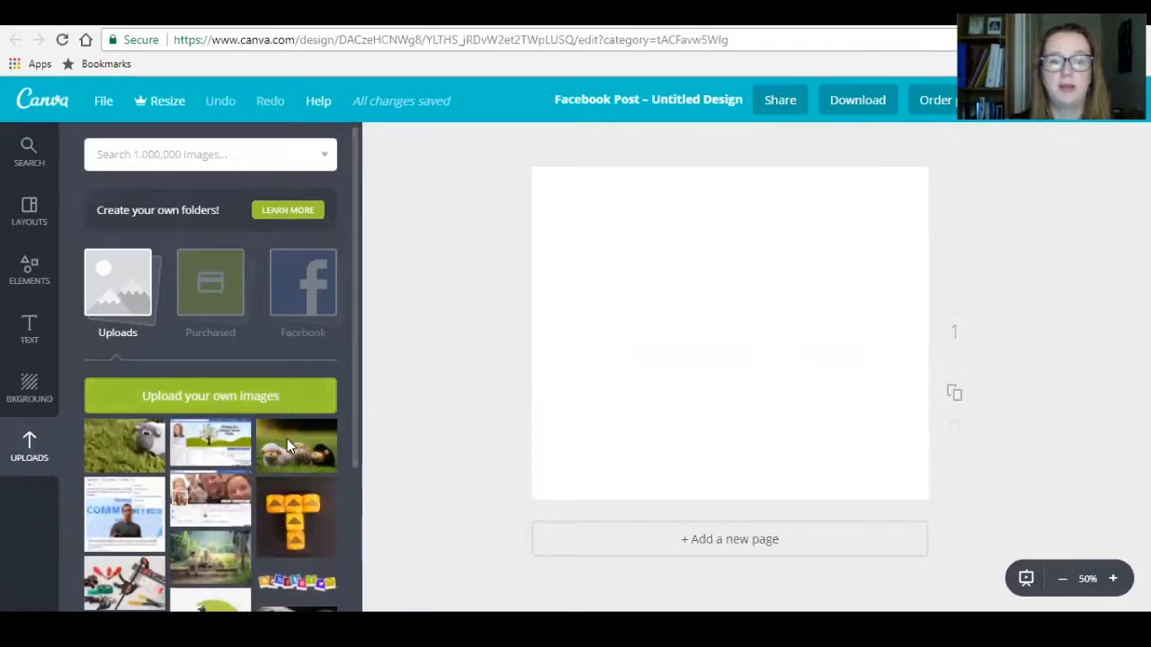
Place the uploaded Flock image on the blank page and enlarge it to span the full page width
left_click_drag(289, 446, 692, 316)
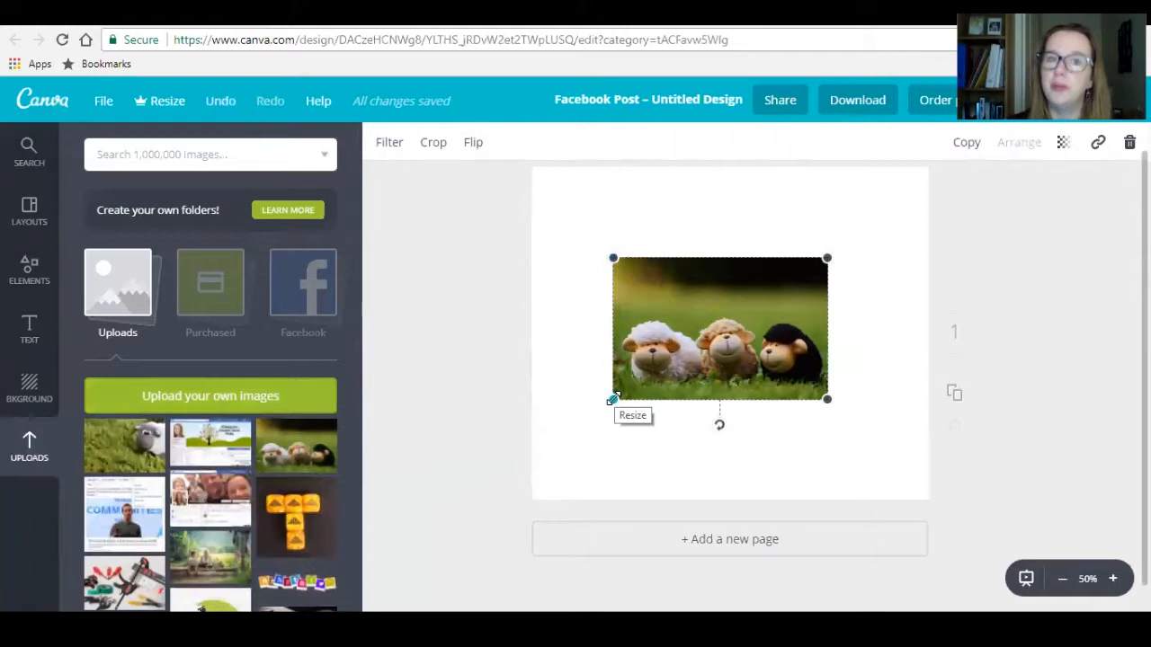
left_click_drag(616, 395, 560, 491)
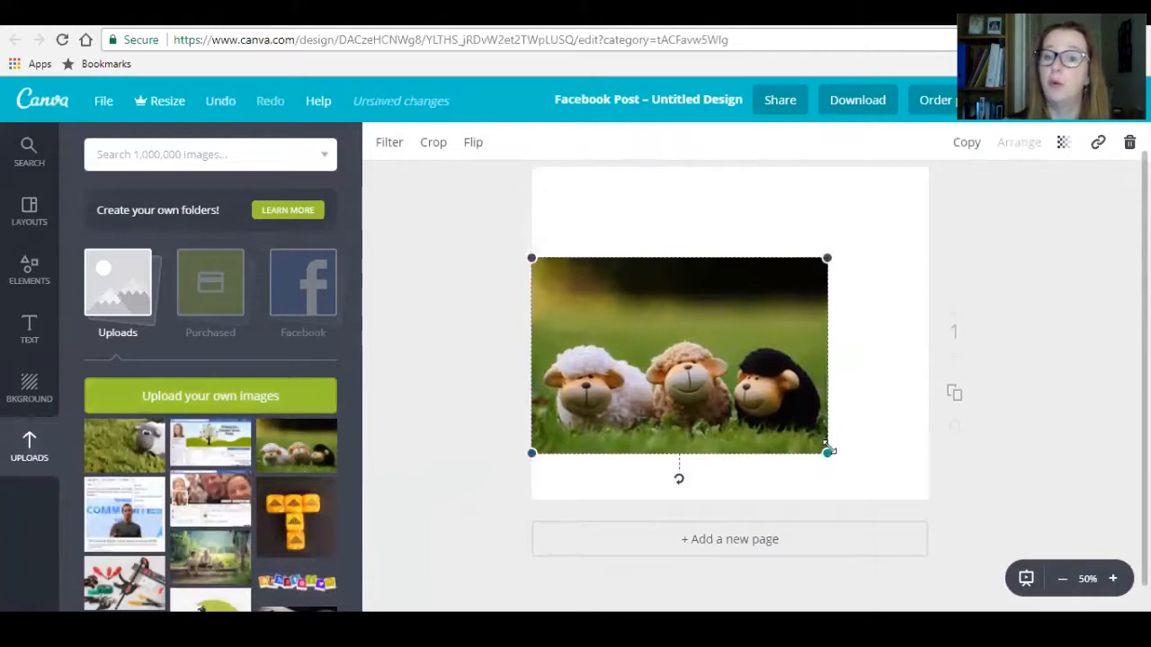
left_click_drag(828, 451, 936, 490)
left_click_drag(713, 328, 723, 326)
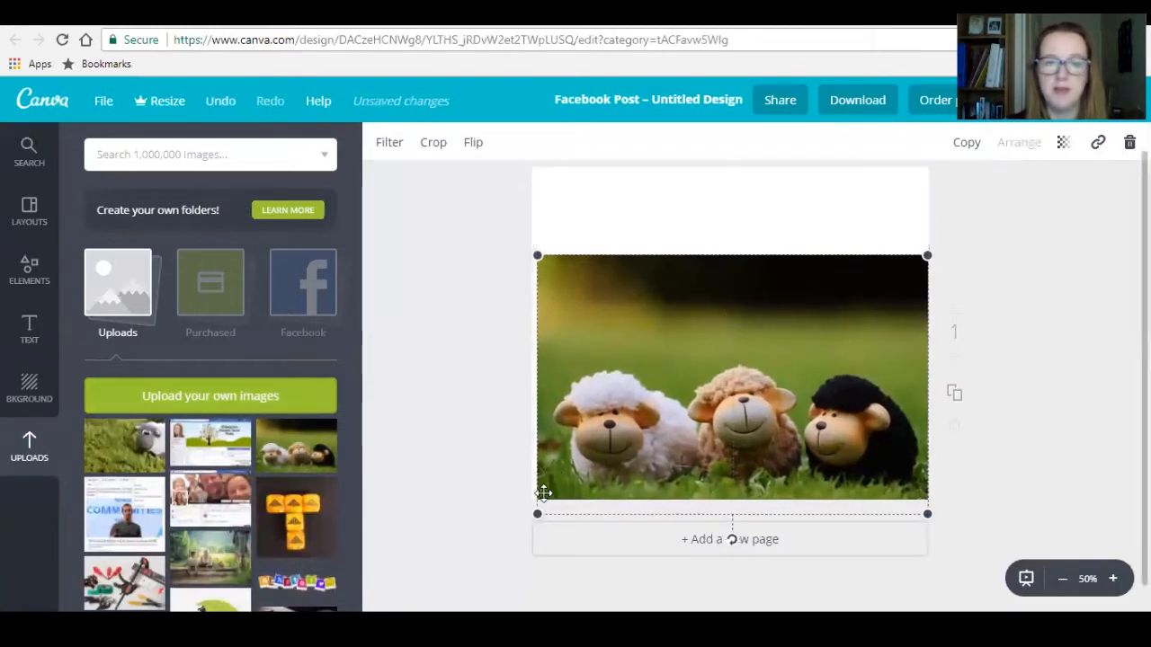
left_click_drag(537, 513, 528, 521)
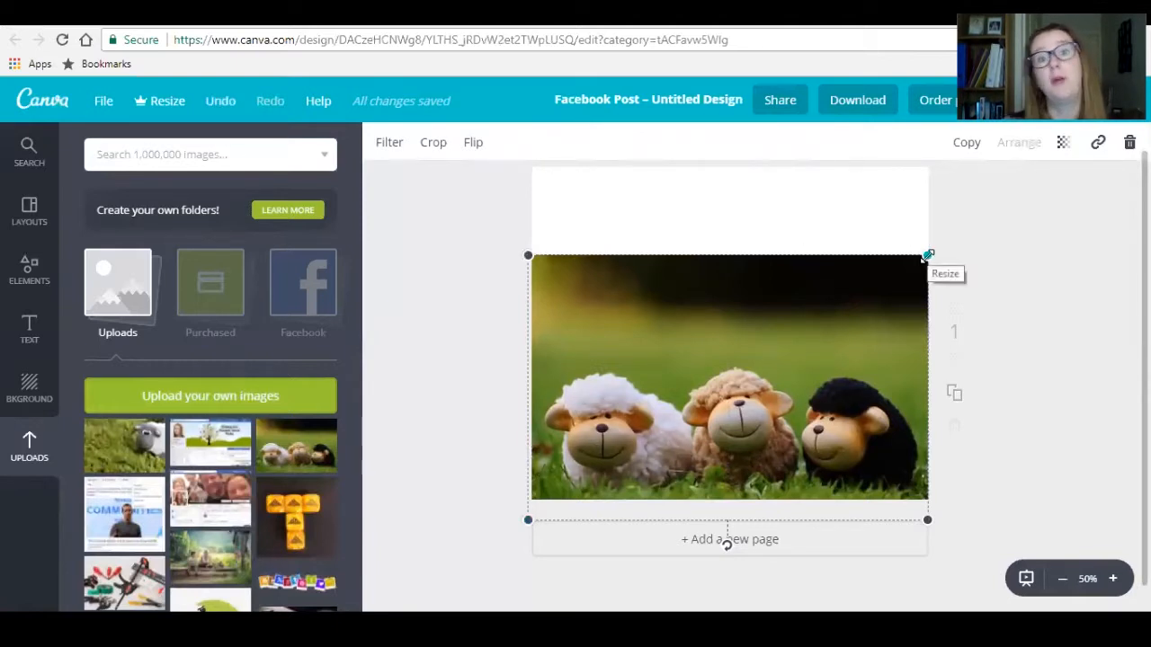
Enlarge and reposition the Flock image until it covers the whole page, with all three sheep in view
left_click_drag(928, 255, 945, 244)
left_click_drag(685, 285, 679, 261)
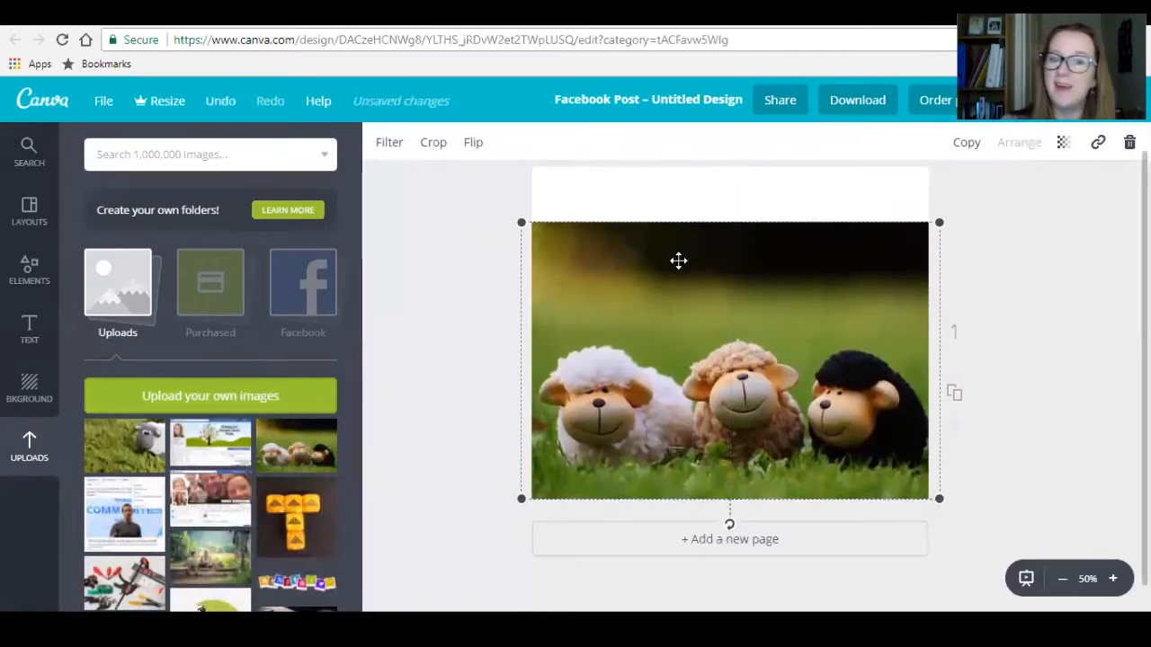
left_click_drag(938, 222, 950, 202)
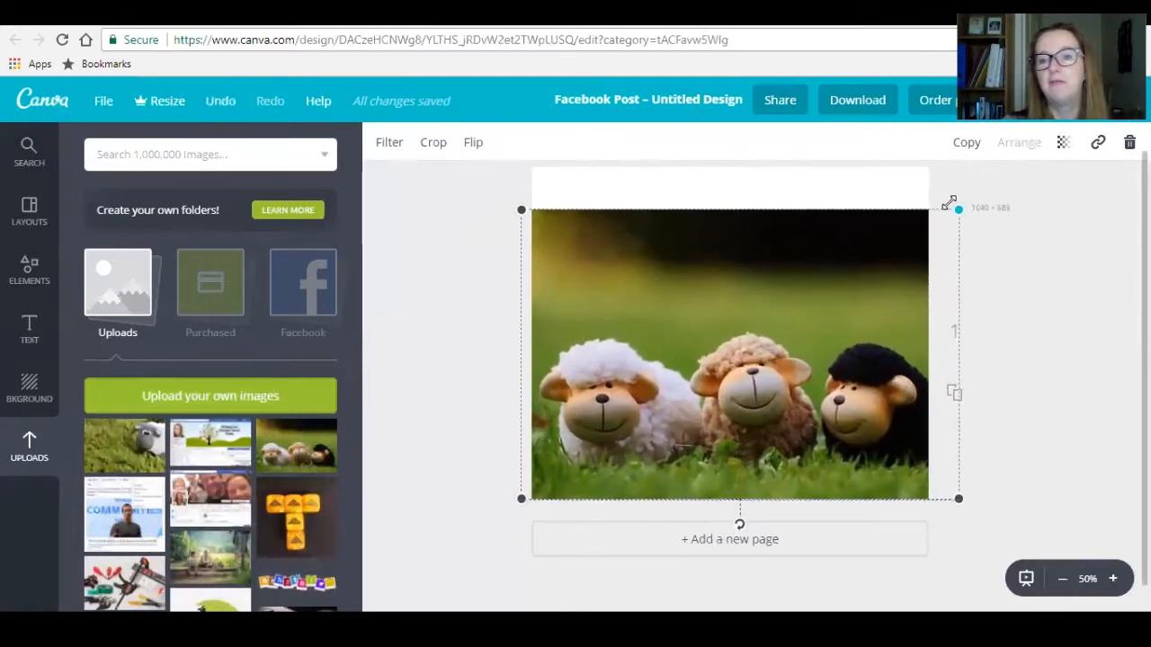
left_click_drag(521, 208, 509, 202)
left_click_drag(714, 262, 711, 243)
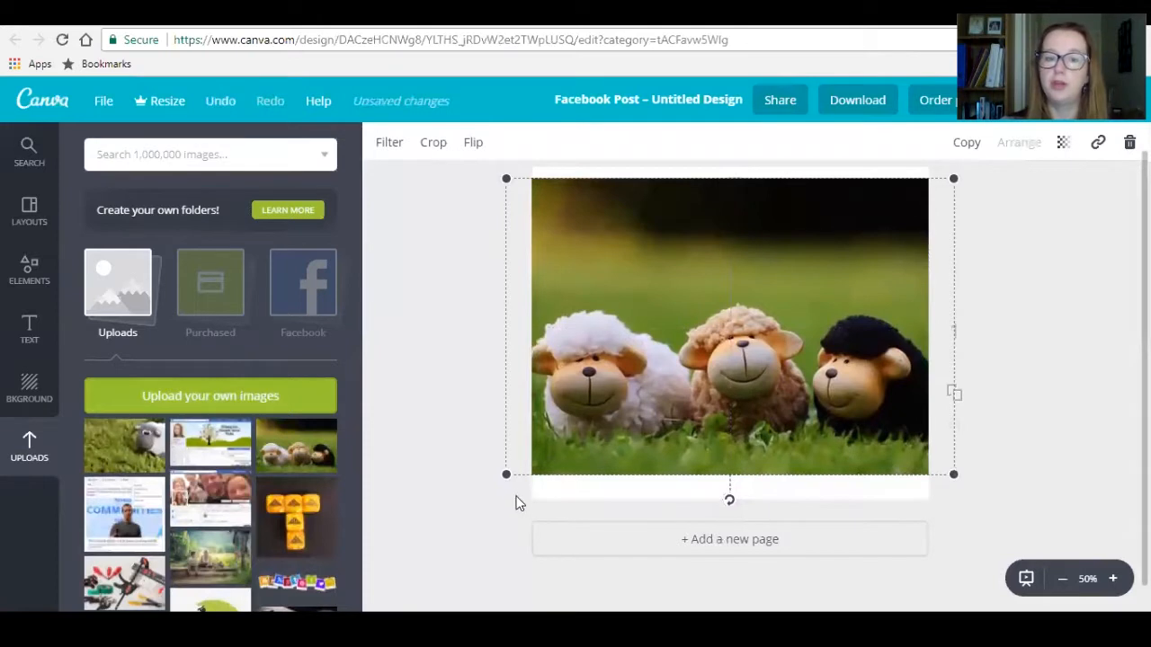
left_click_drag(506, 474, 501, 484)
left_click_drag(668, 264, 683, 287)
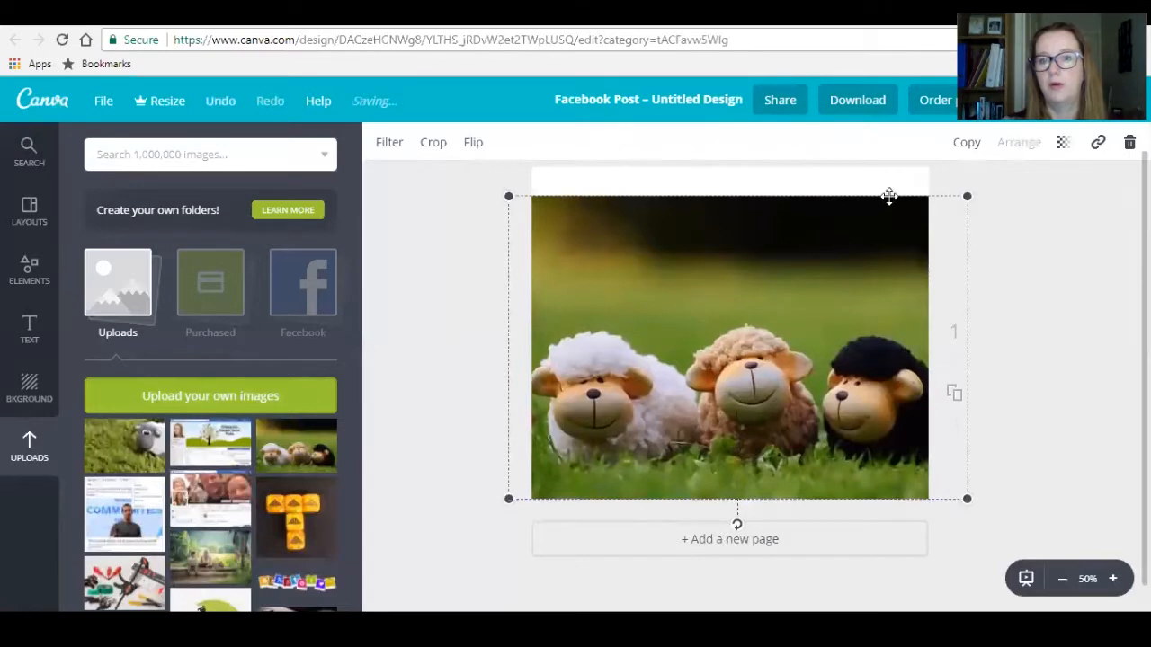
mouse_move(904, 180)
left_mouse_down()
mouse_move(904, 161)
mouse_move(911, 211)
mouse_move(897, 149)
mouse_move(926, 193)
mouse_move(910, 183)
left_mouse_up()
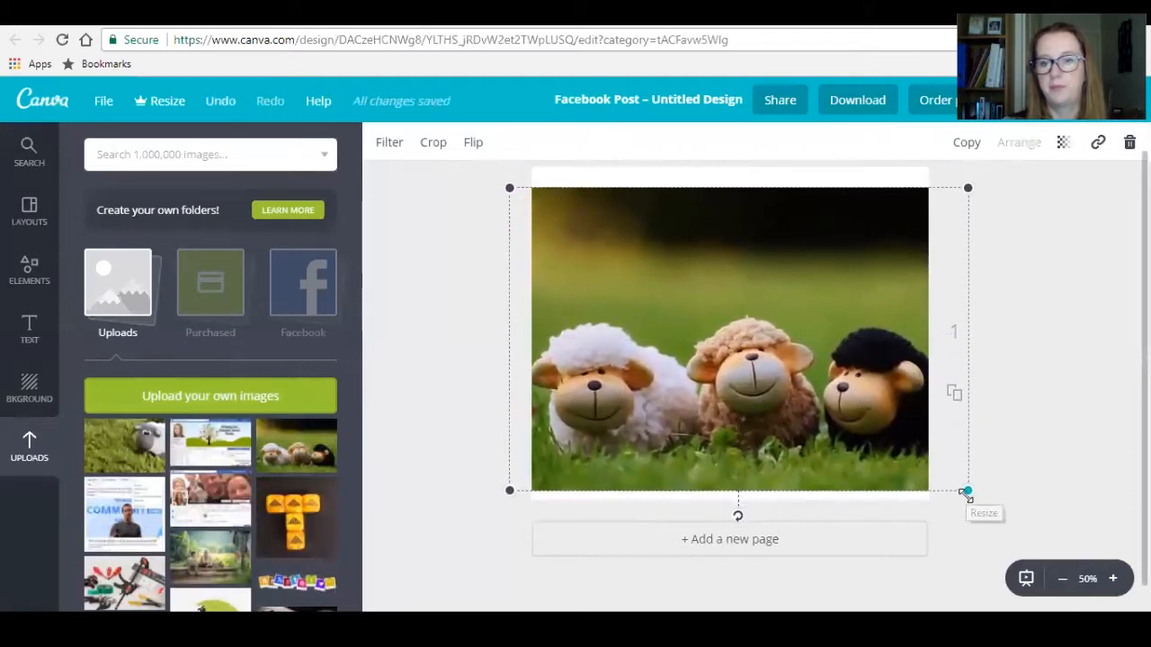
left_click_drag(966, 490, 984, 506)
left_click_drag(745, 319, 734, 296)
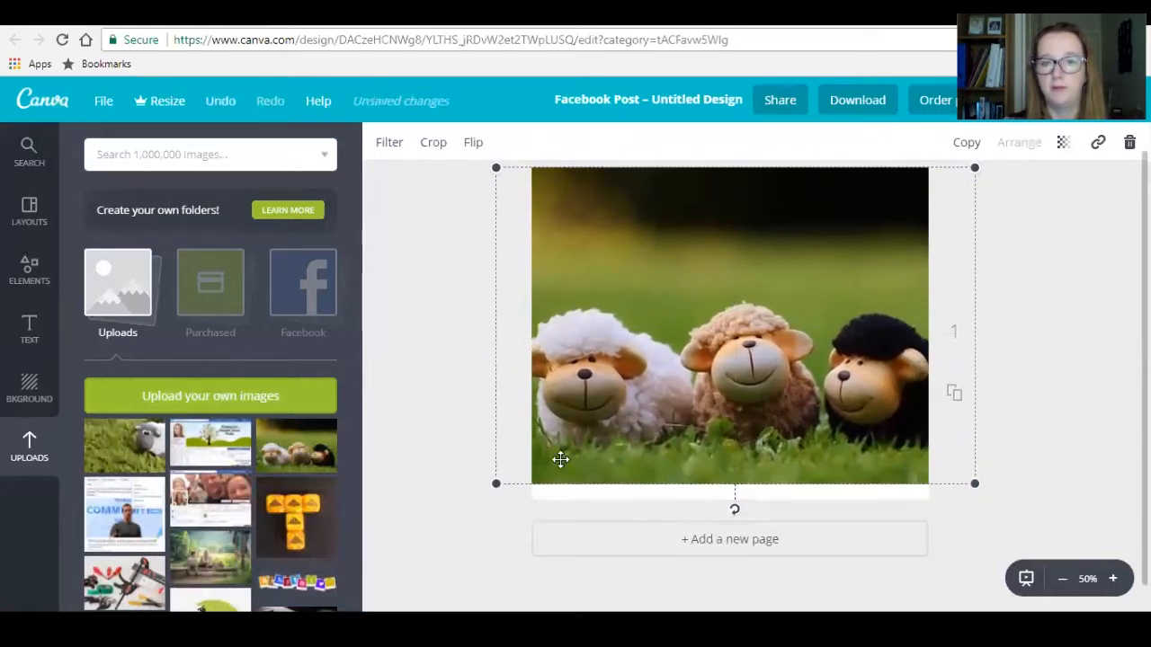
left_click_drag(493, 484, 484, 524)
left_click_drag(638, 393, 650, 392)
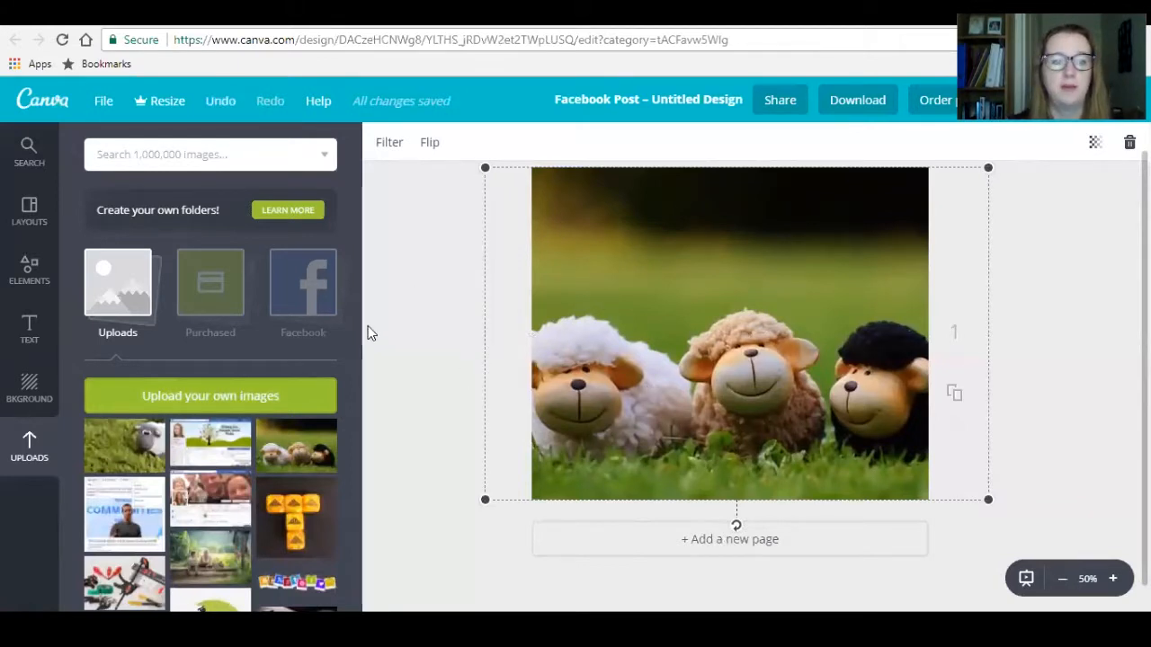
Add a heading text box over the dark upper part of the sheep image reading "Join The Join The Facebook Flock!"
left_click(30, 329)
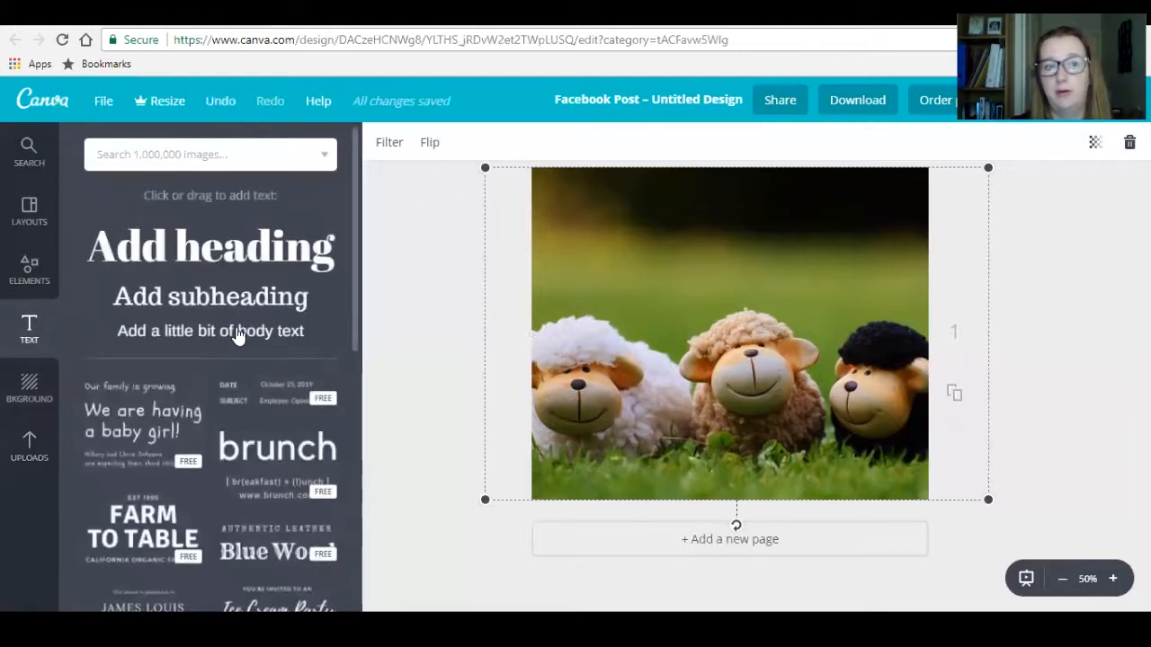
left_click_drag(352, 286, 357, 378)
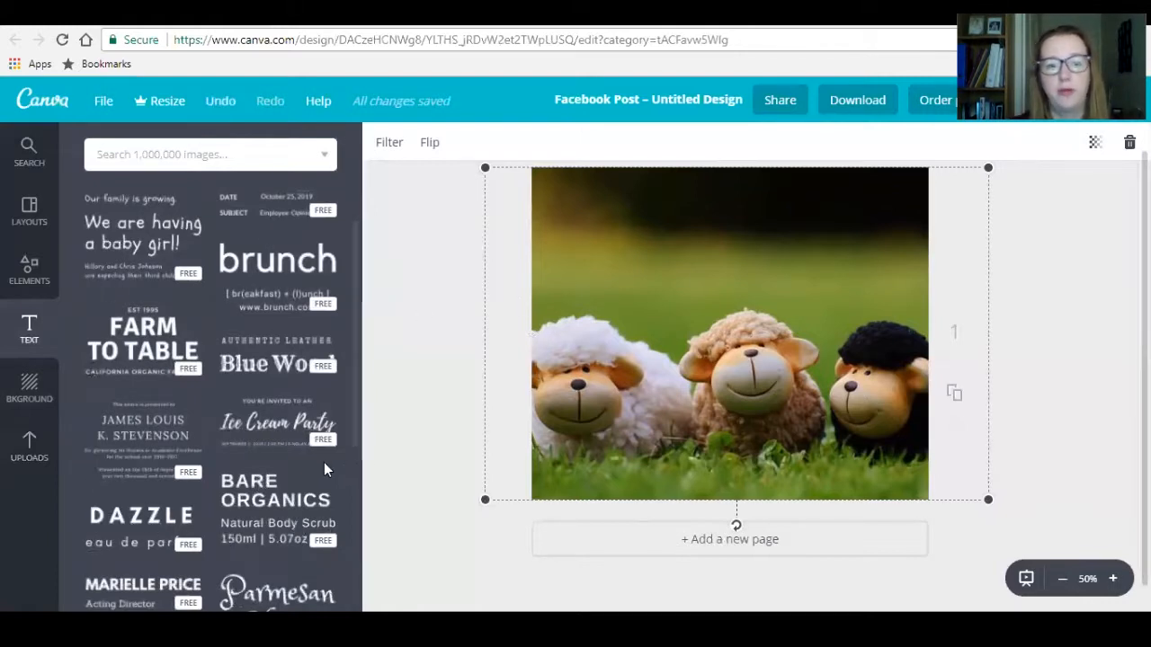
left_click_drag(354, 329, 375, 258)
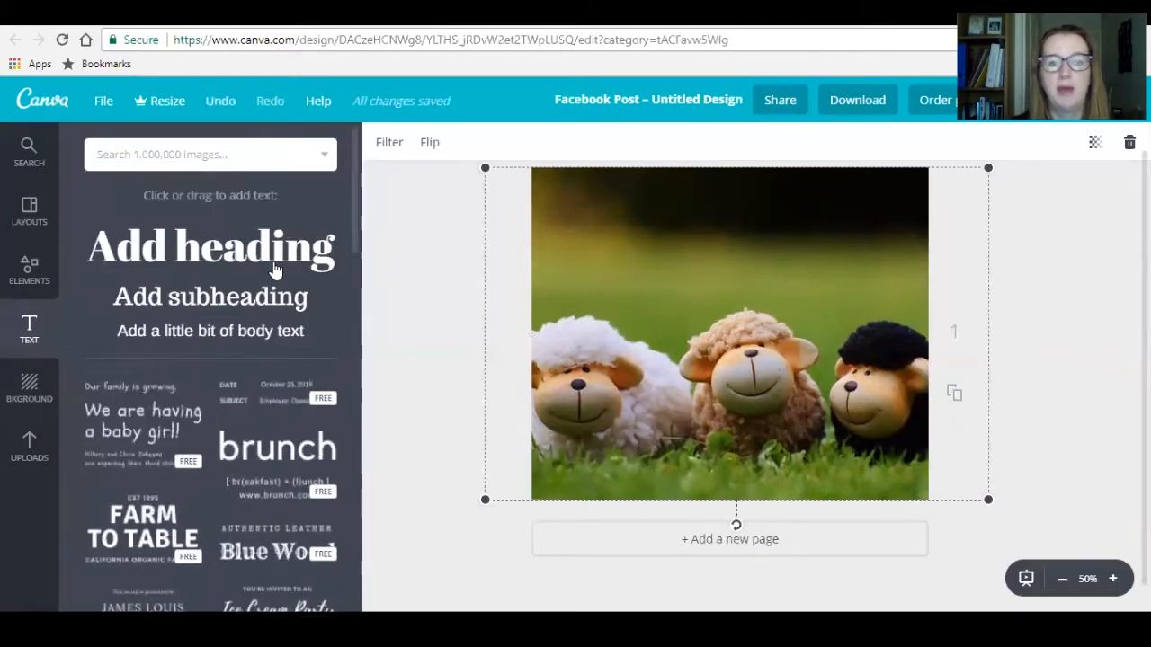
left_click_drag(267, 257, 812, 242)
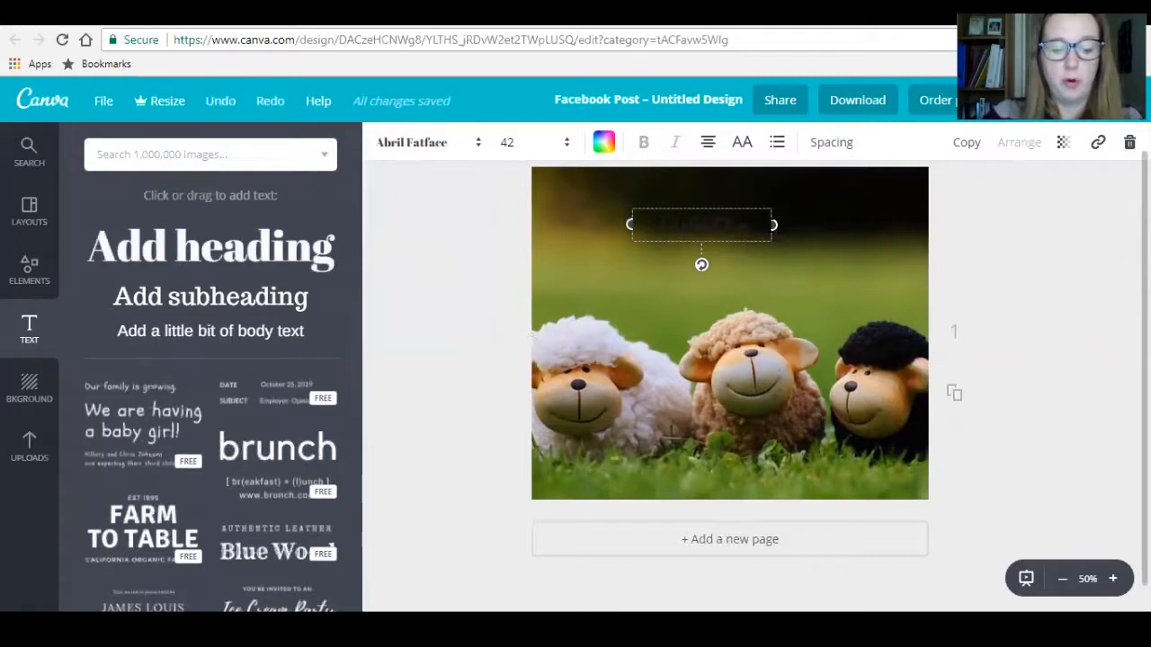
type("ti")
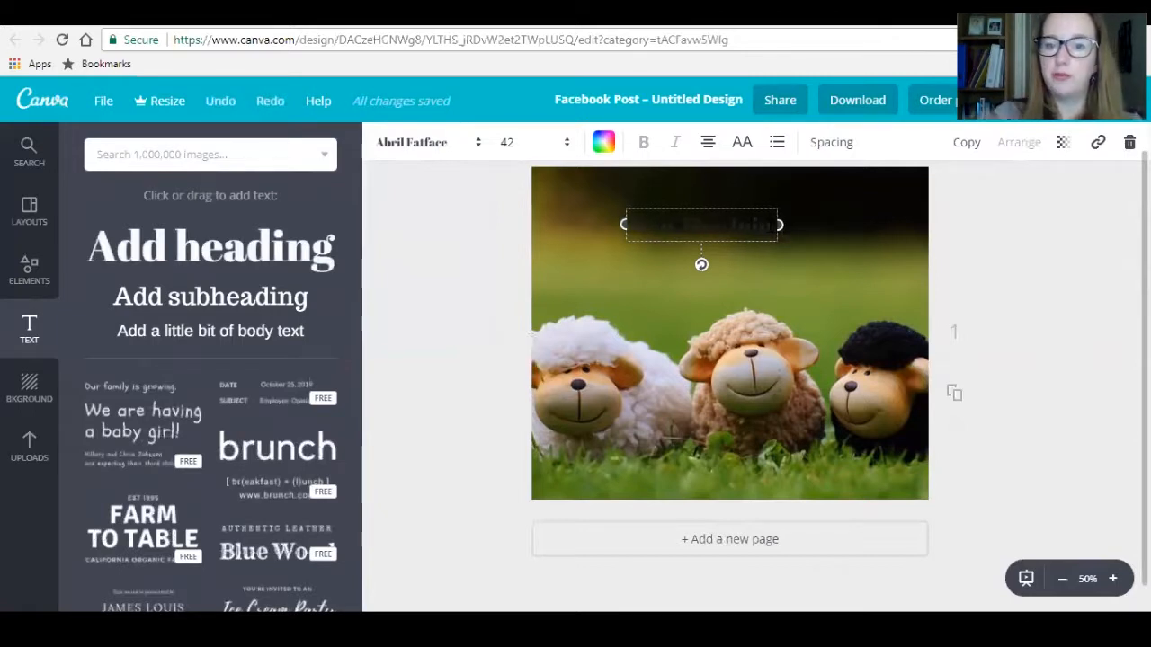
type(" The")
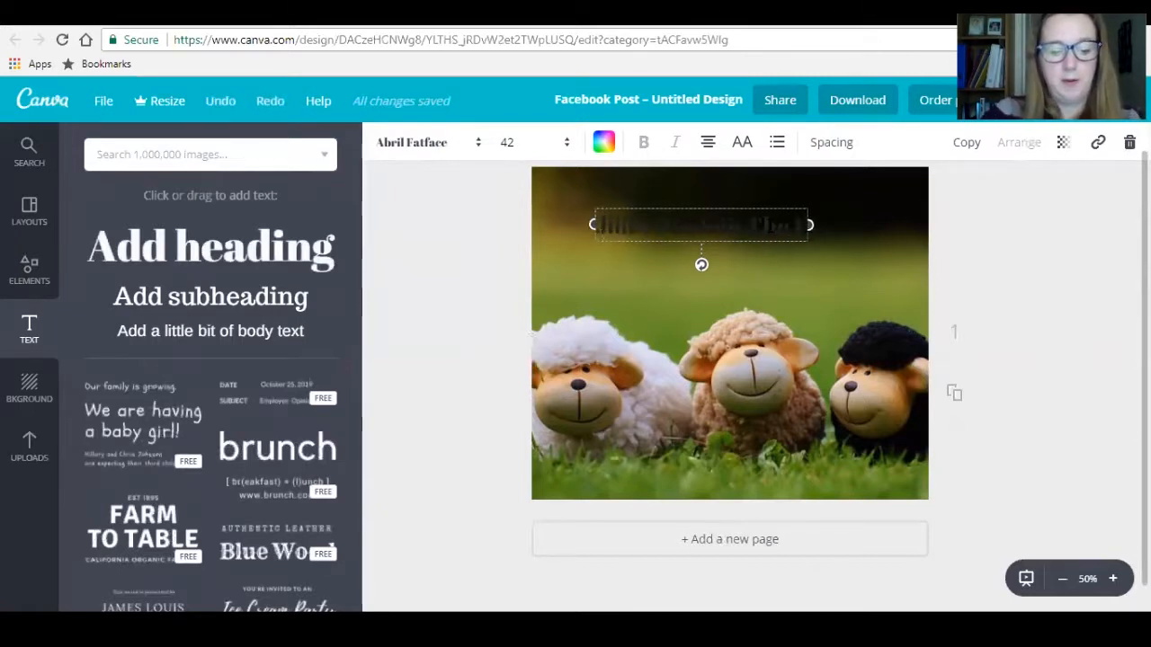
type(" Familyook ")
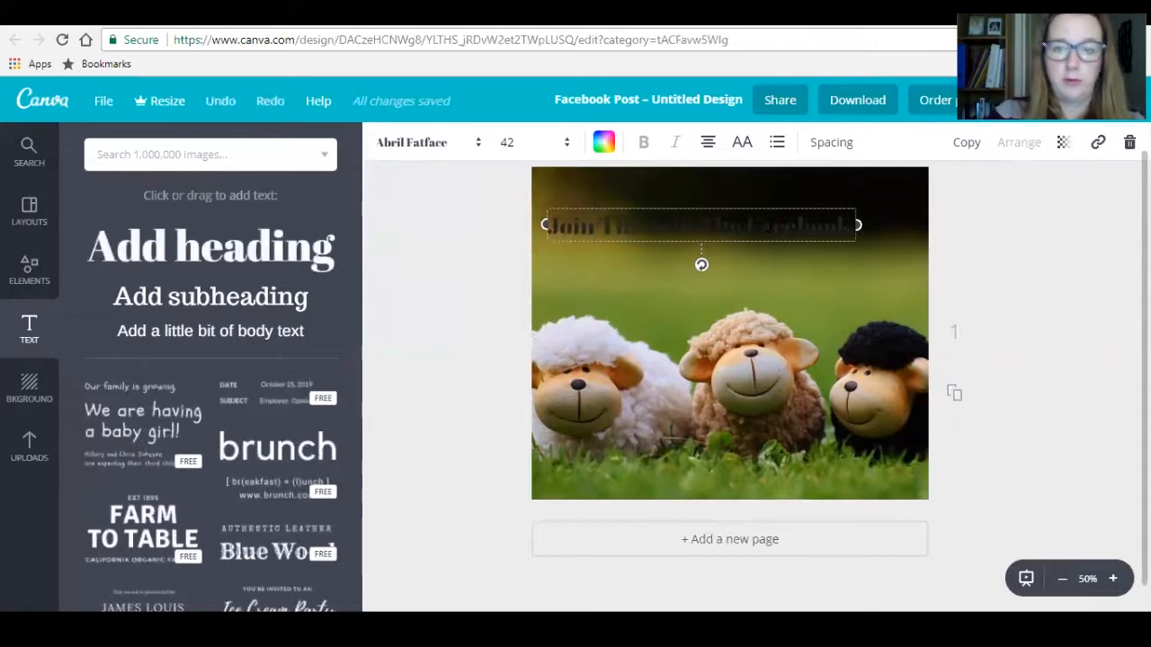
type("Flock!")
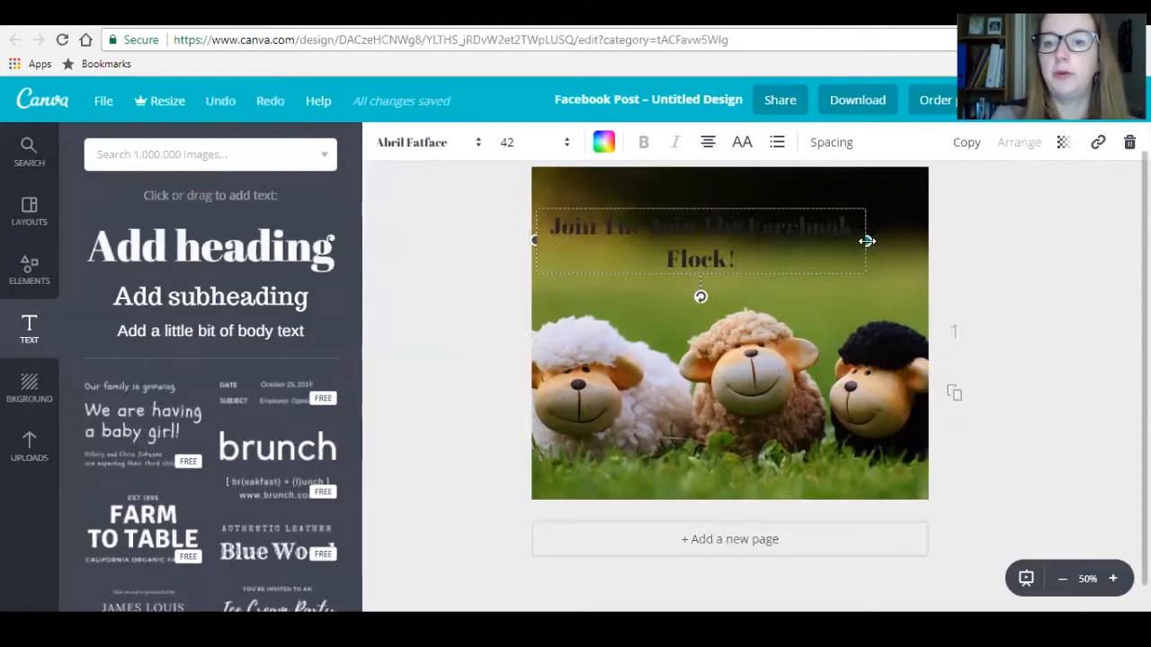
Adjust the width of the heading text box and centre it horizontally near the top edge of the image
left_click_drag(866, 241, 905, 239)
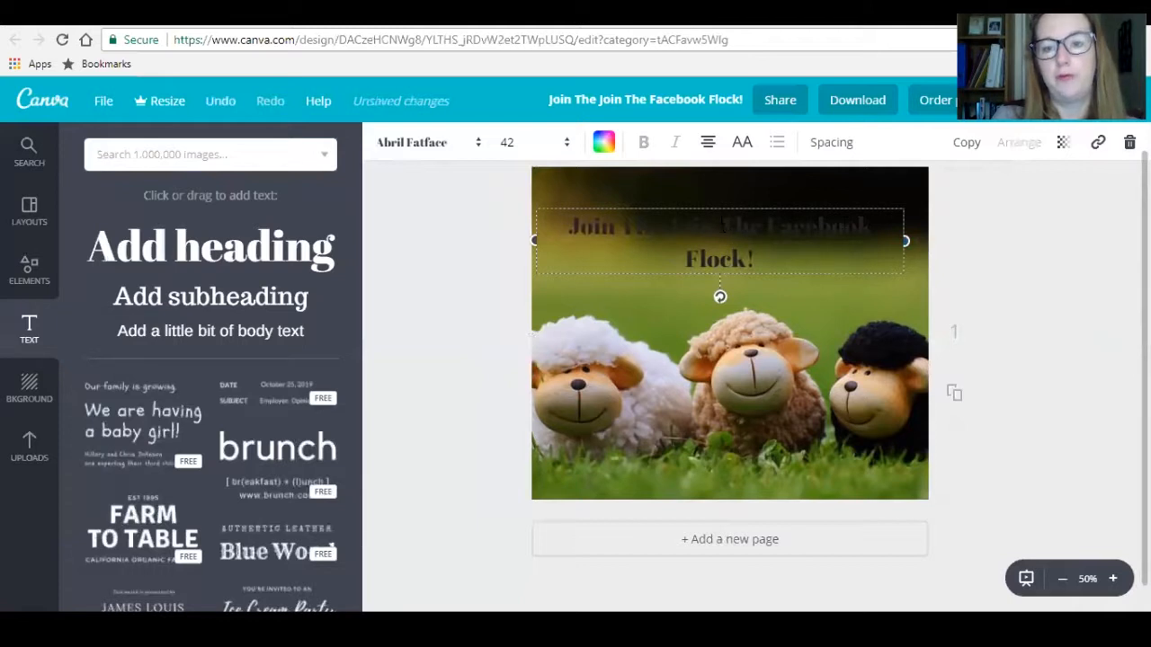
left_click_drag(532, 240, 559, 212)
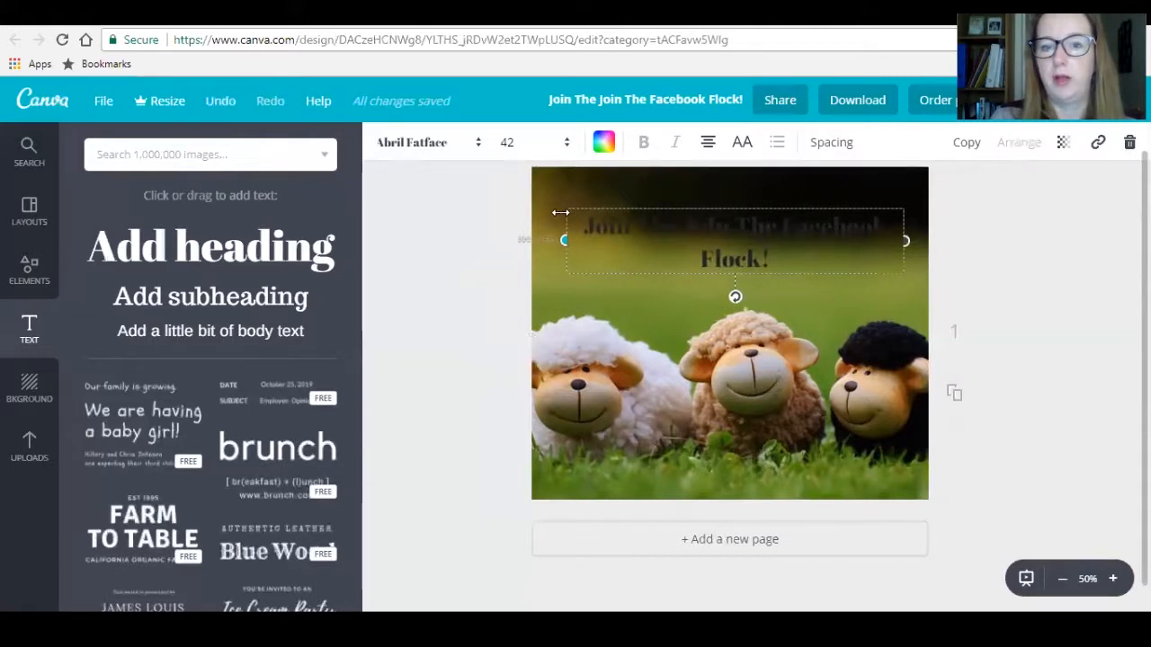
left_click_drag(721, 231, 713, 214)
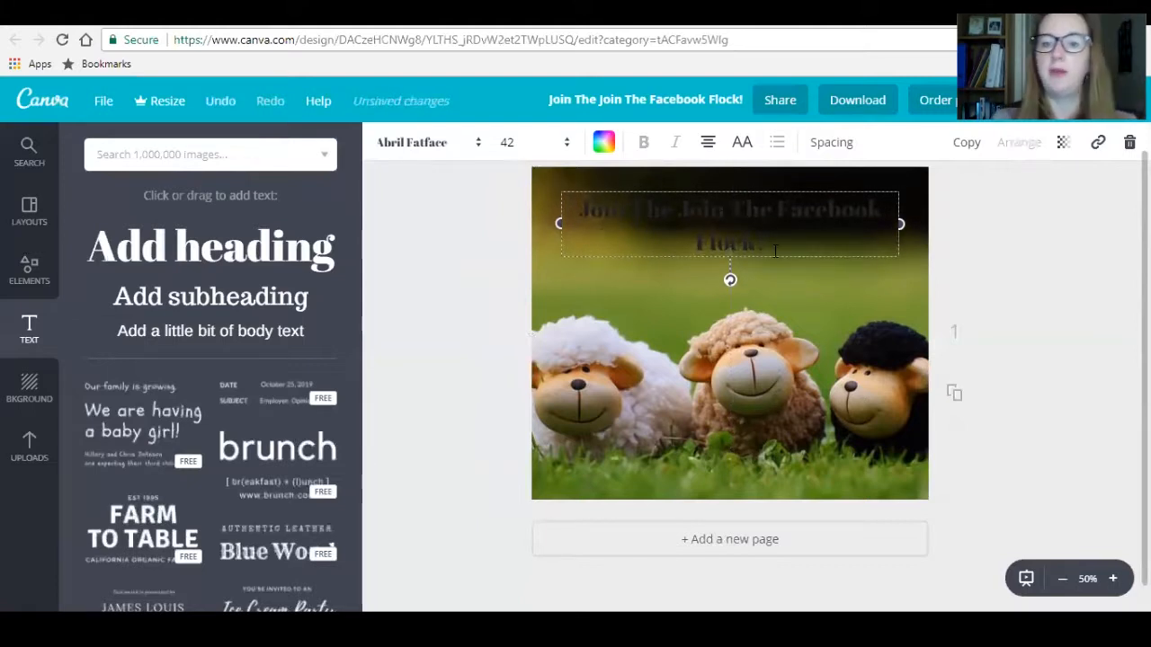
mouse_move(780, 239)
left_mouse_down()
mouse_move(662, 208)
mouse_move(778, 236)
left_mouse_up()
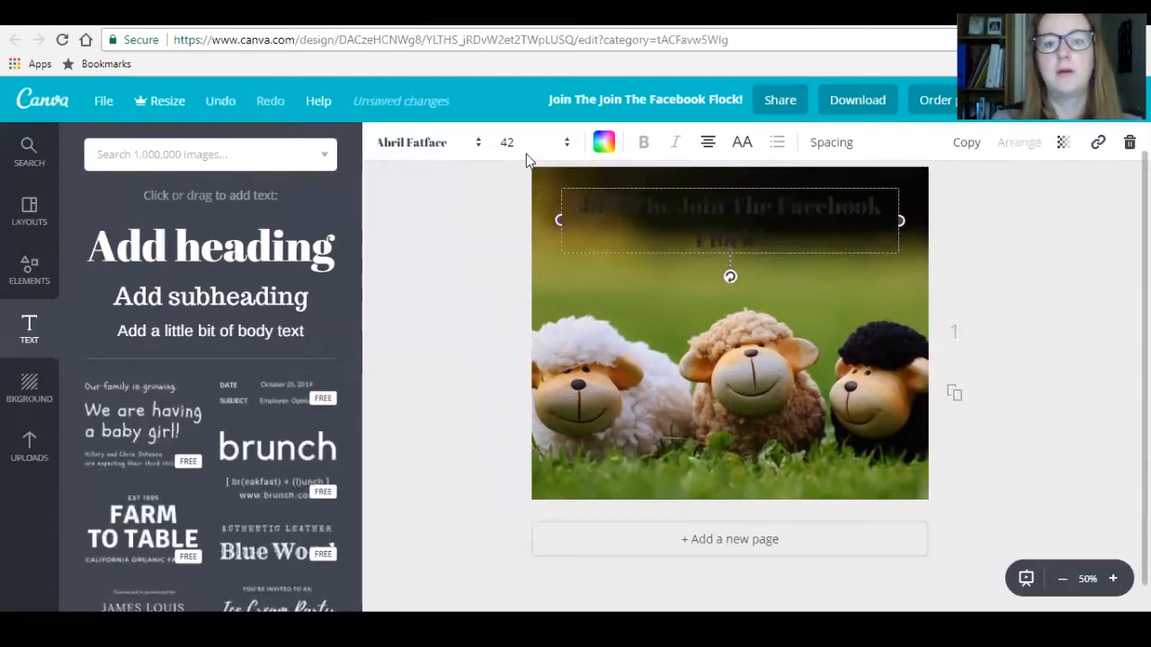
Change the heading's font to Berkshire Swash
left_click(480, 151)
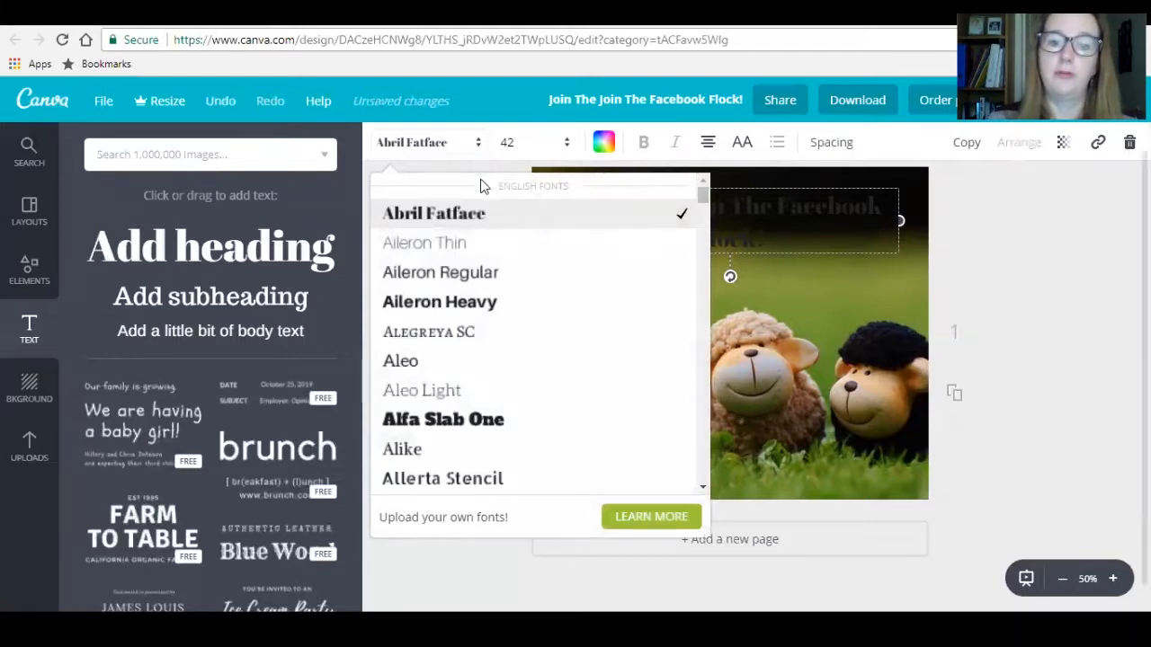
left_click_drag(704, 199, 705, 234)
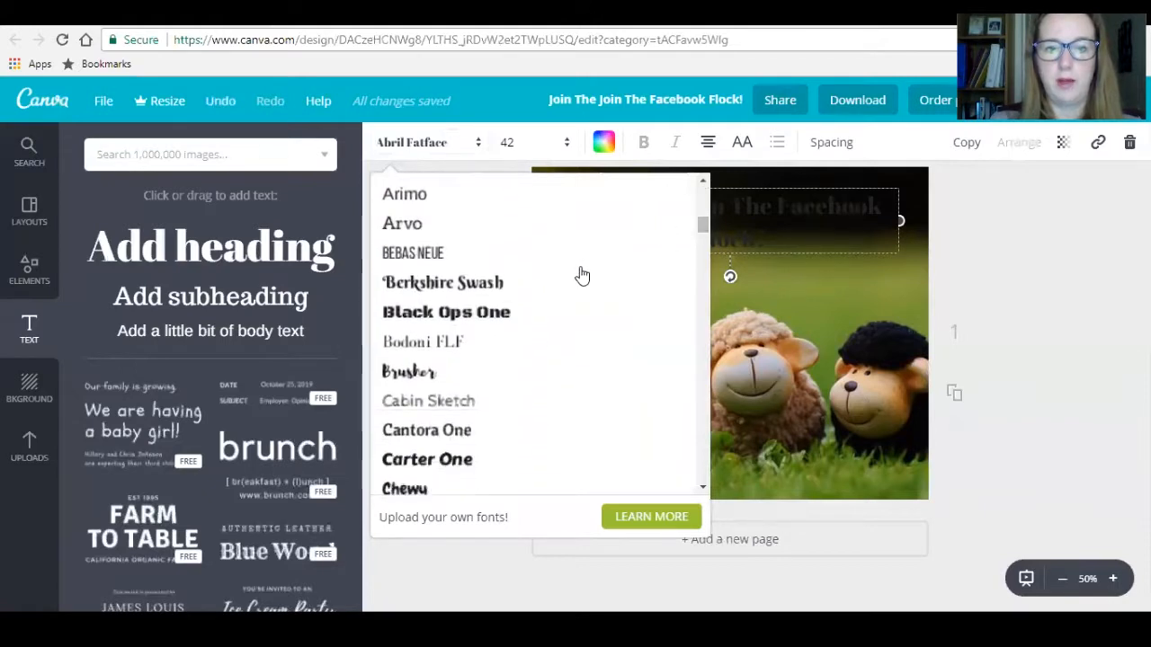
left_click(486, 281)
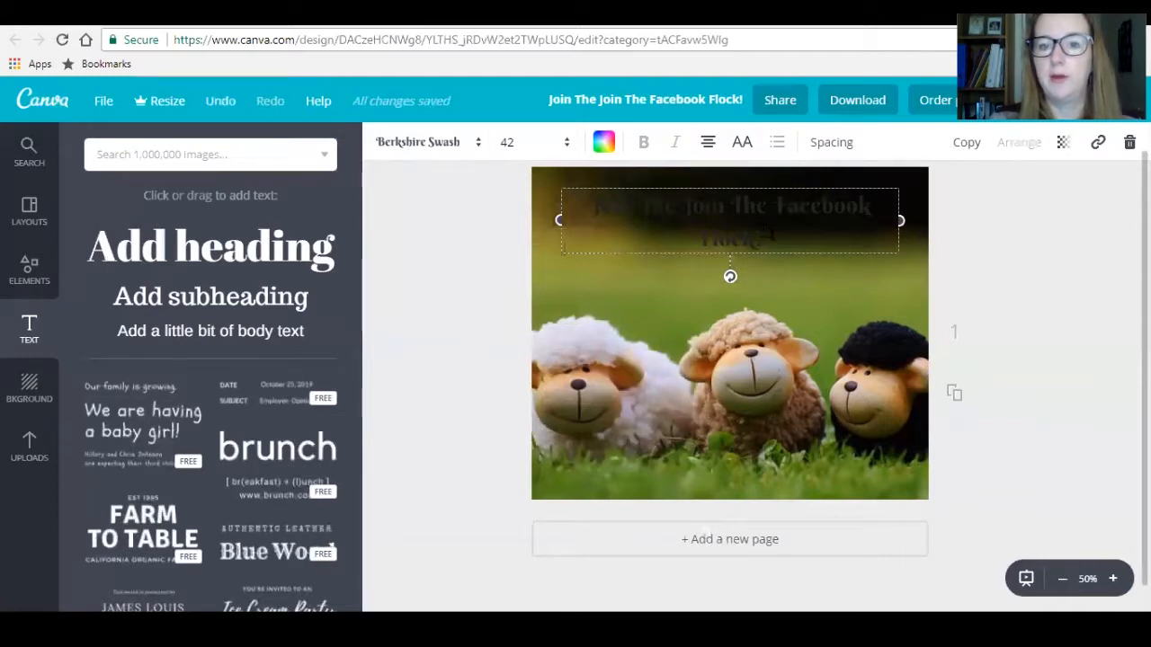
Select all of the heading text and recolour it white
left_click_drag(770, 236, 600, 220)
double_click(757, 236)
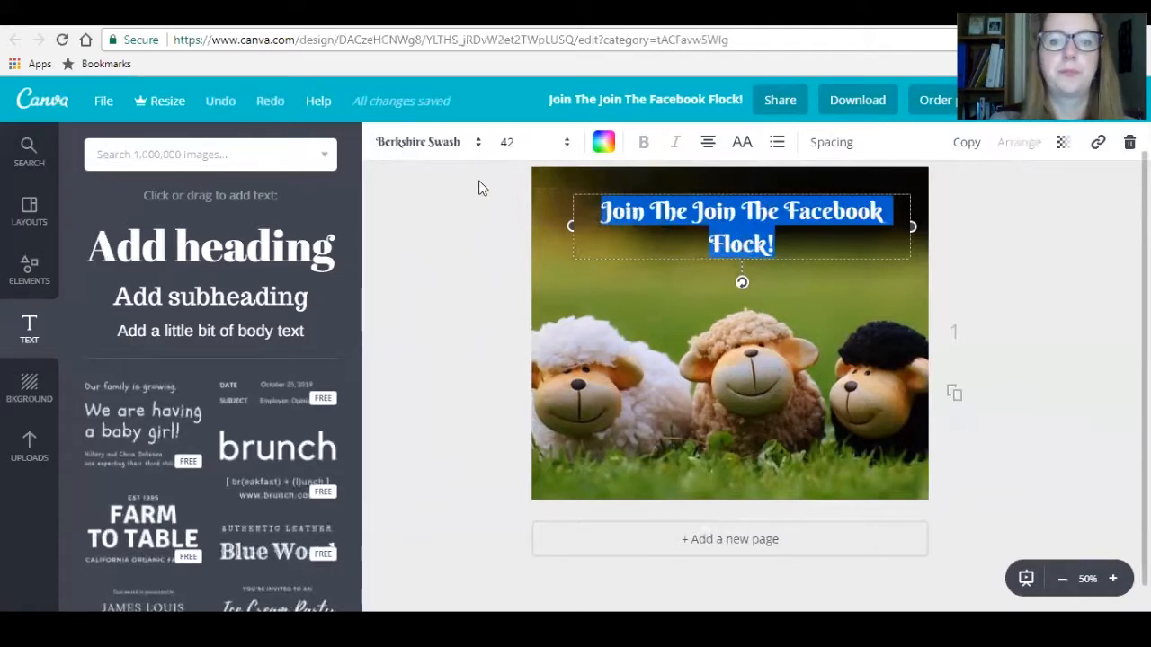
left_click(605, 144)
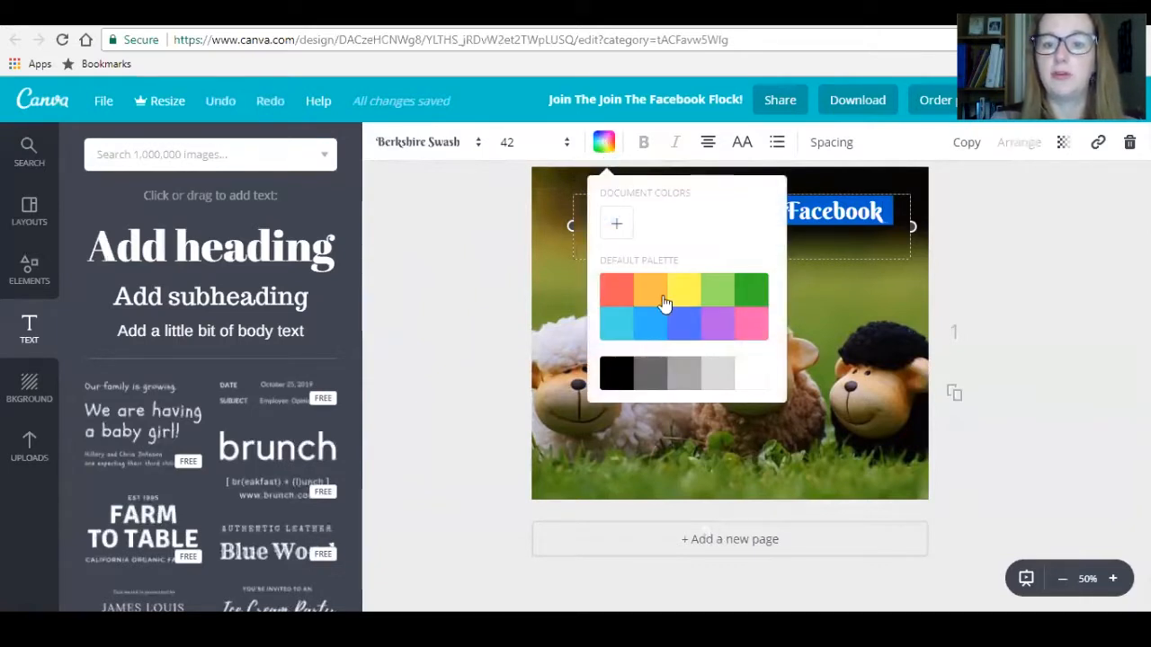
left_click(751, 386)
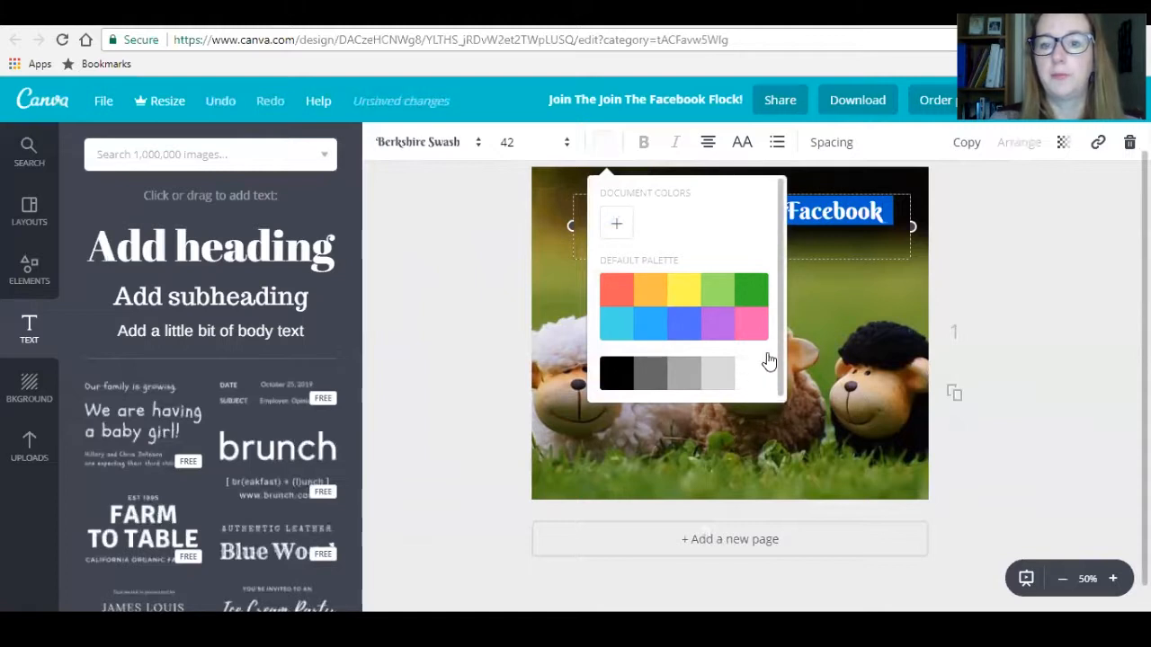
left_click(829, 317)
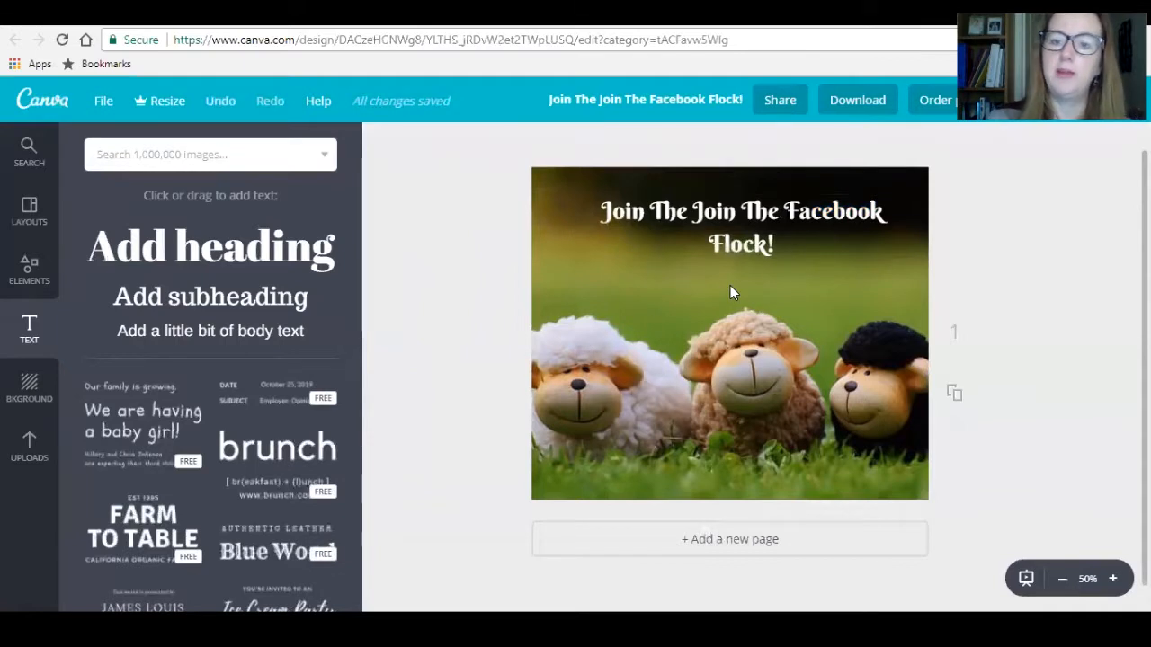
Try font size 56 on the heading, settle on size 48, and centre the text box horizontally on the page
left_click(781, 236)
left_click_drag(778, 243, 602, 213)
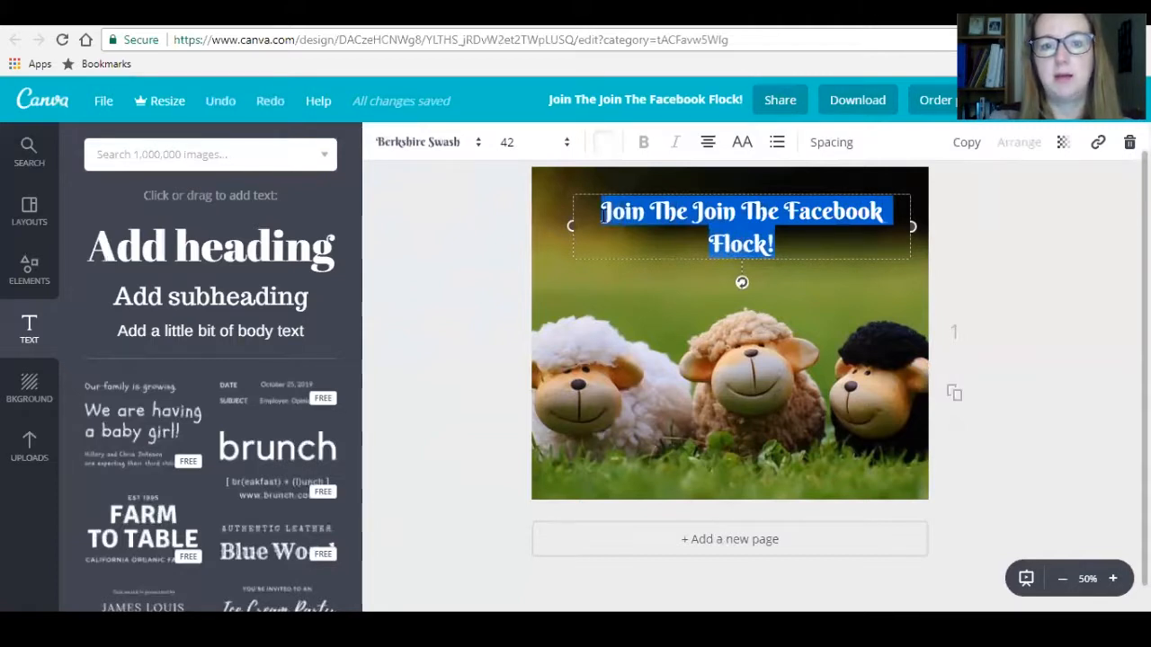
left_click(507, 142)
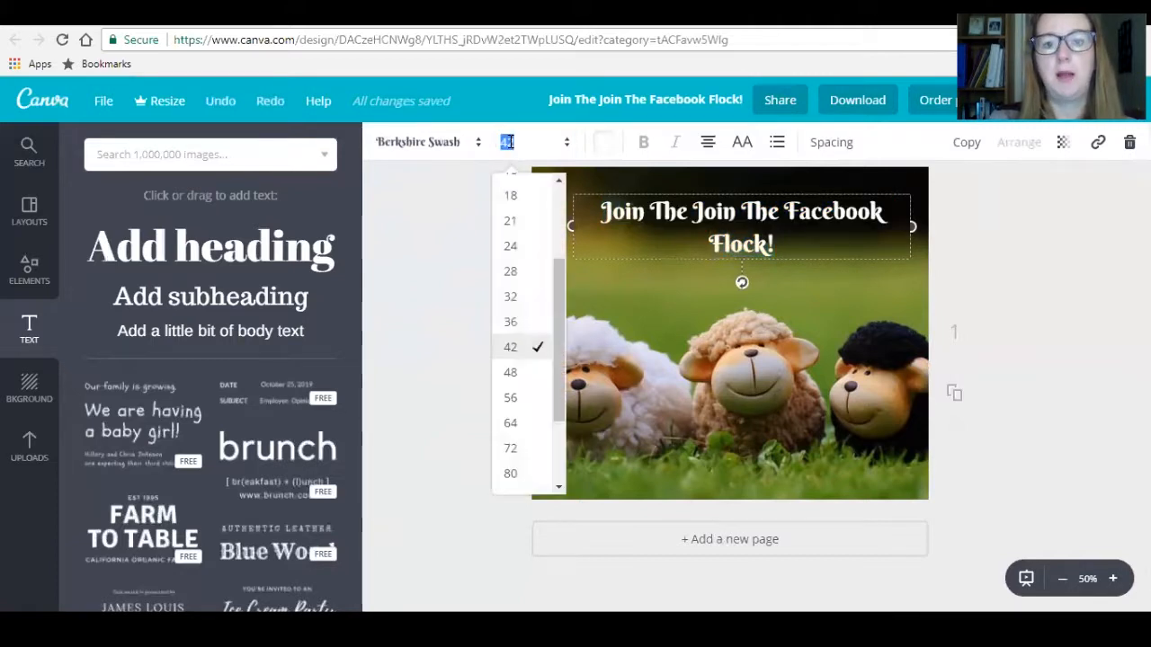
left_click(511, 397)
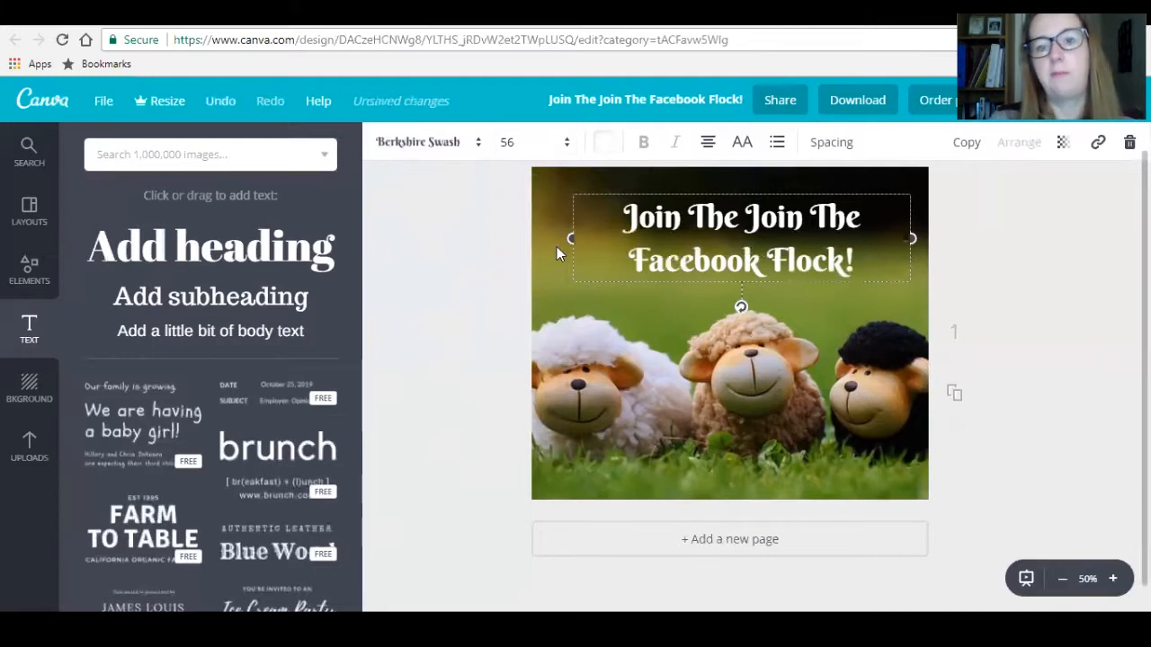
left_click(567, 144)
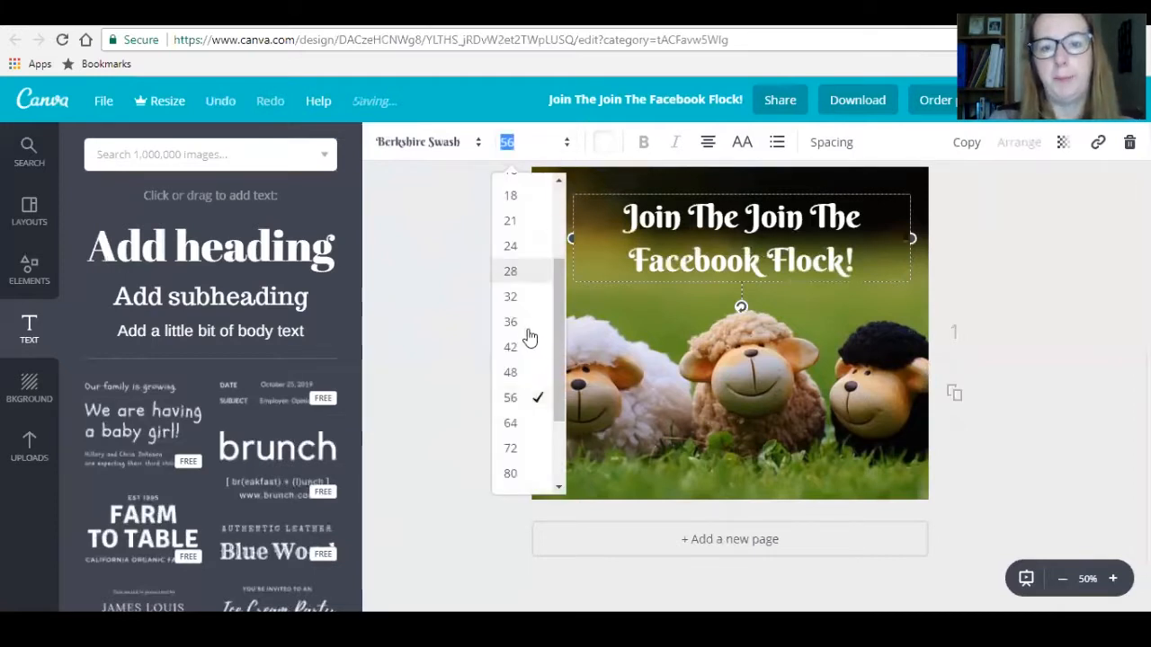
left_click(520, 371)
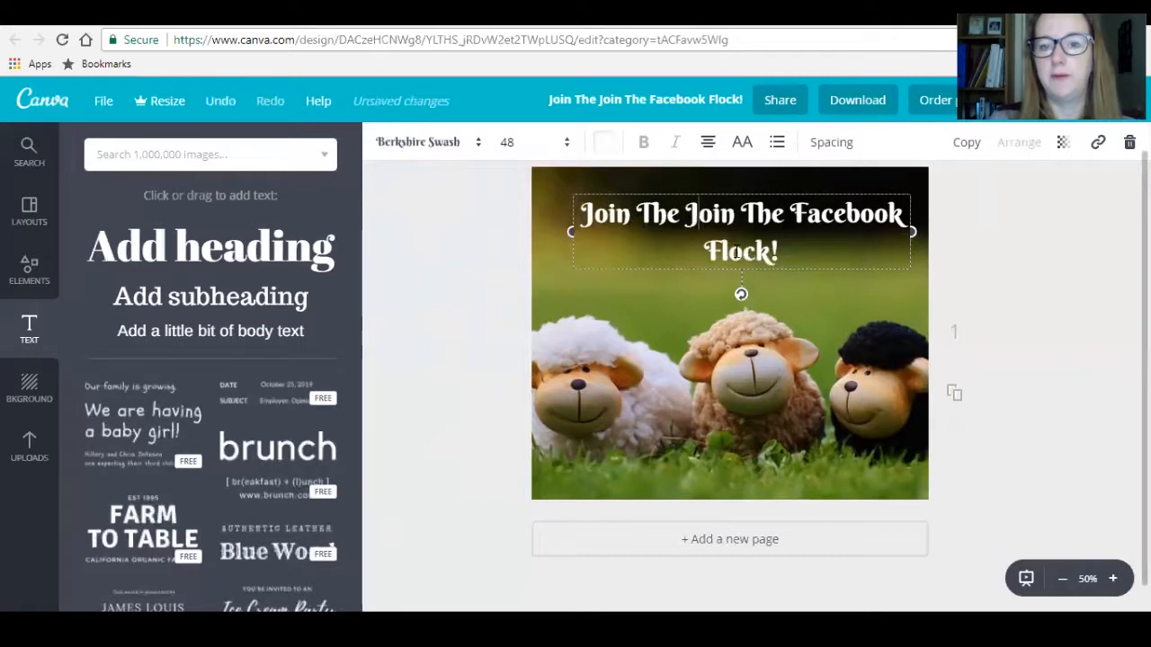
left_click_drag(729, 273, 716, 272)
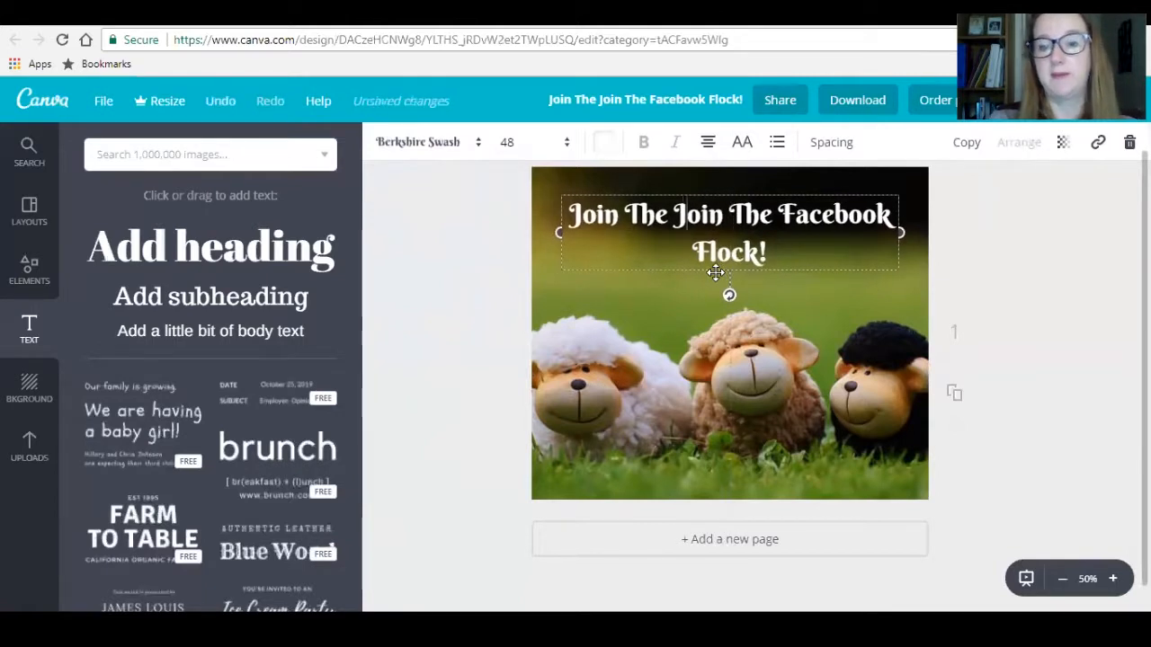
left_click(839, 292)
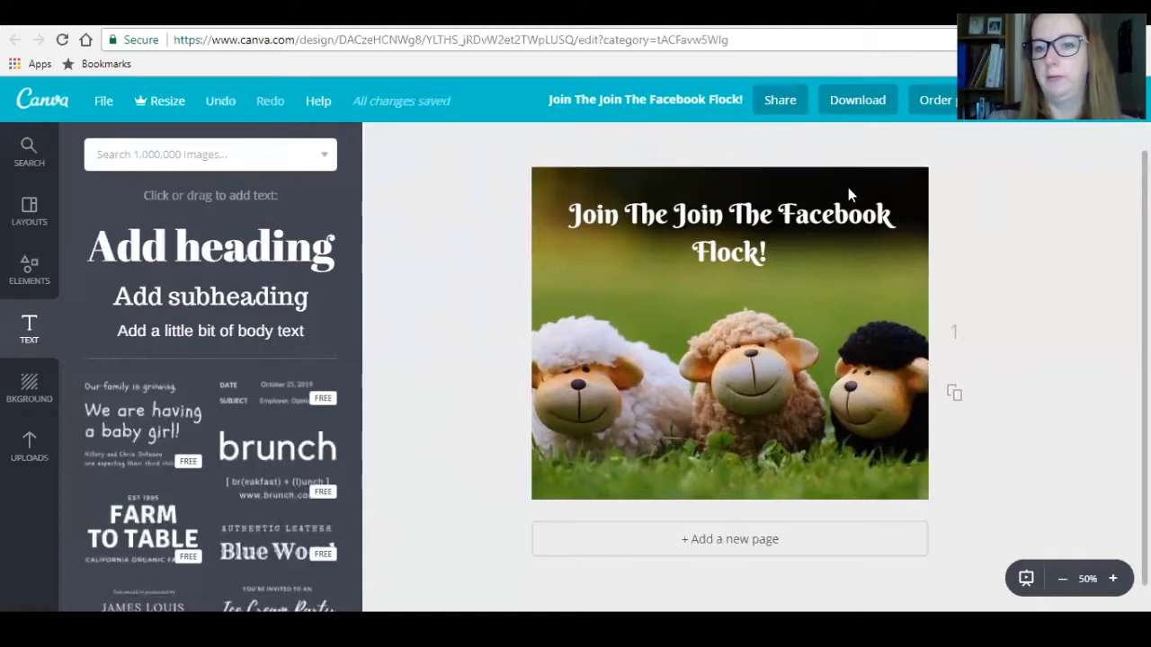
Download the finished design as a PNG file
left_click(854, 105)
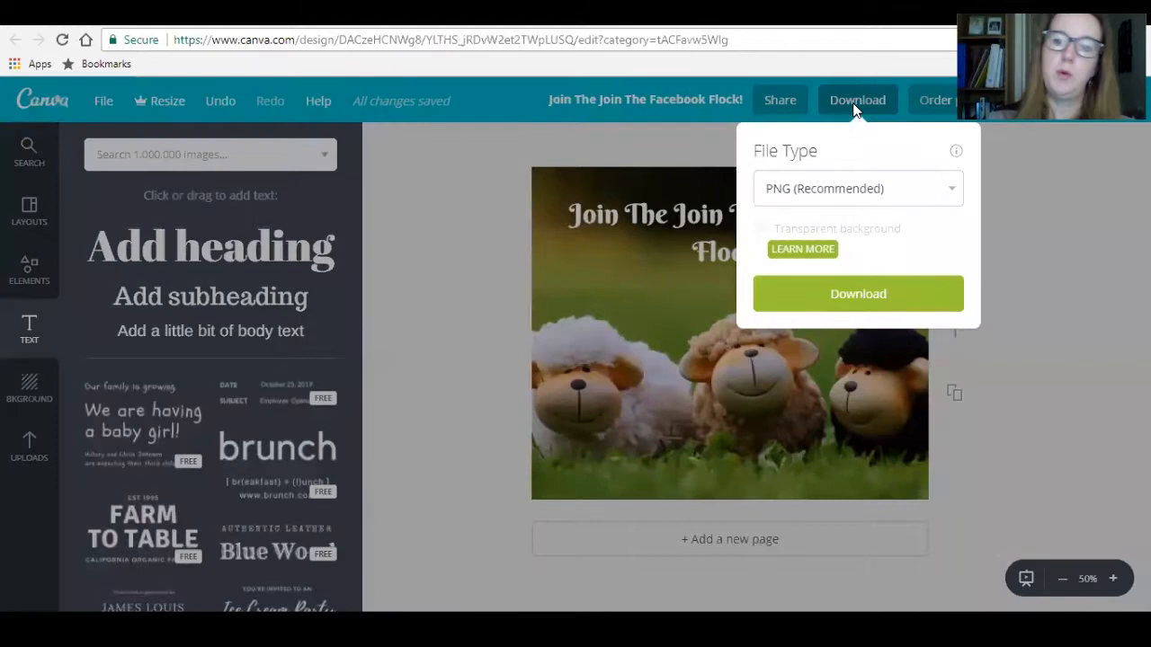
left_click(841, 303)
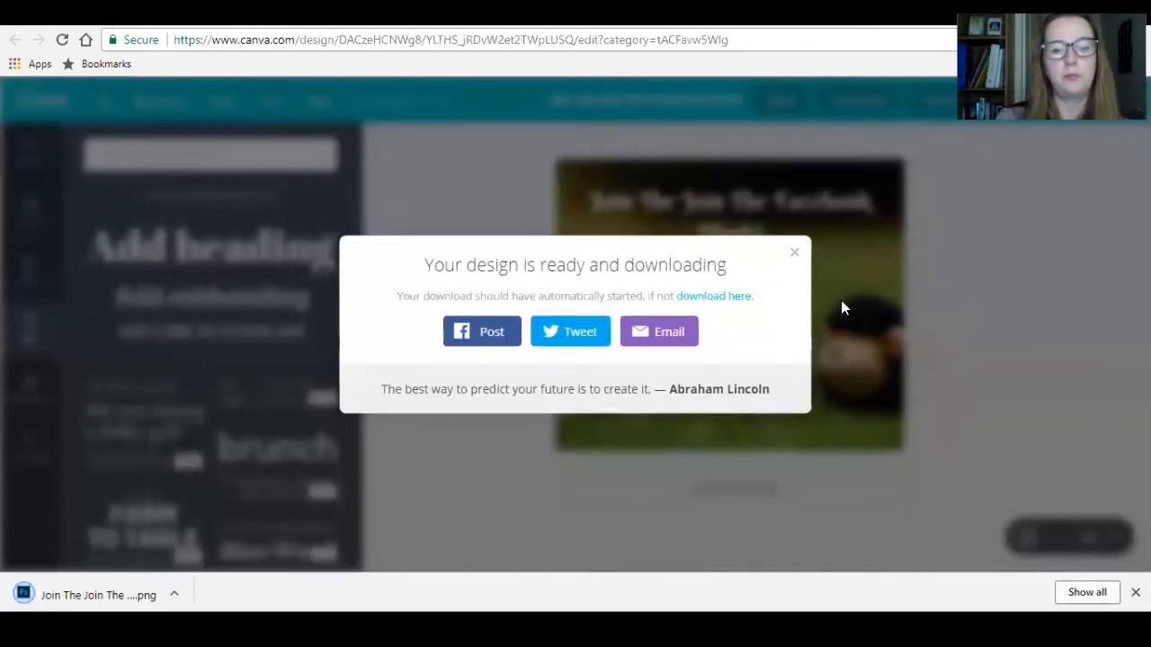
Dismiss the download message, search the image library for arrows, and add the purple chevron arrow to the page
left_click(793, 257)
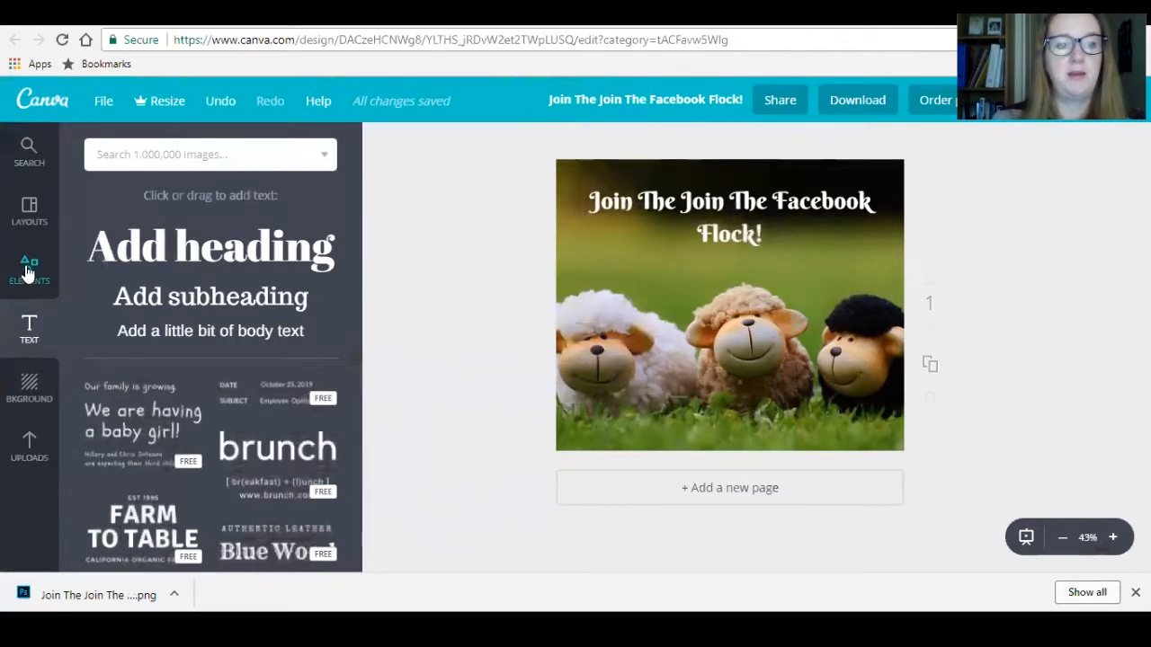
left_click(117, 154)
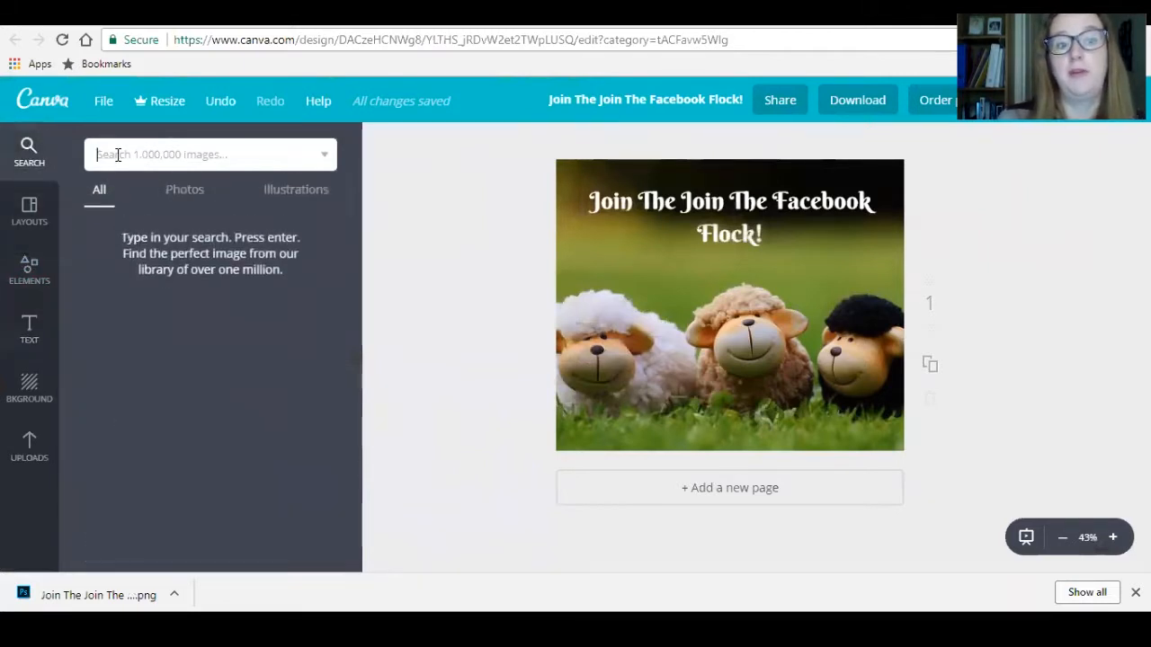
type("arrows")
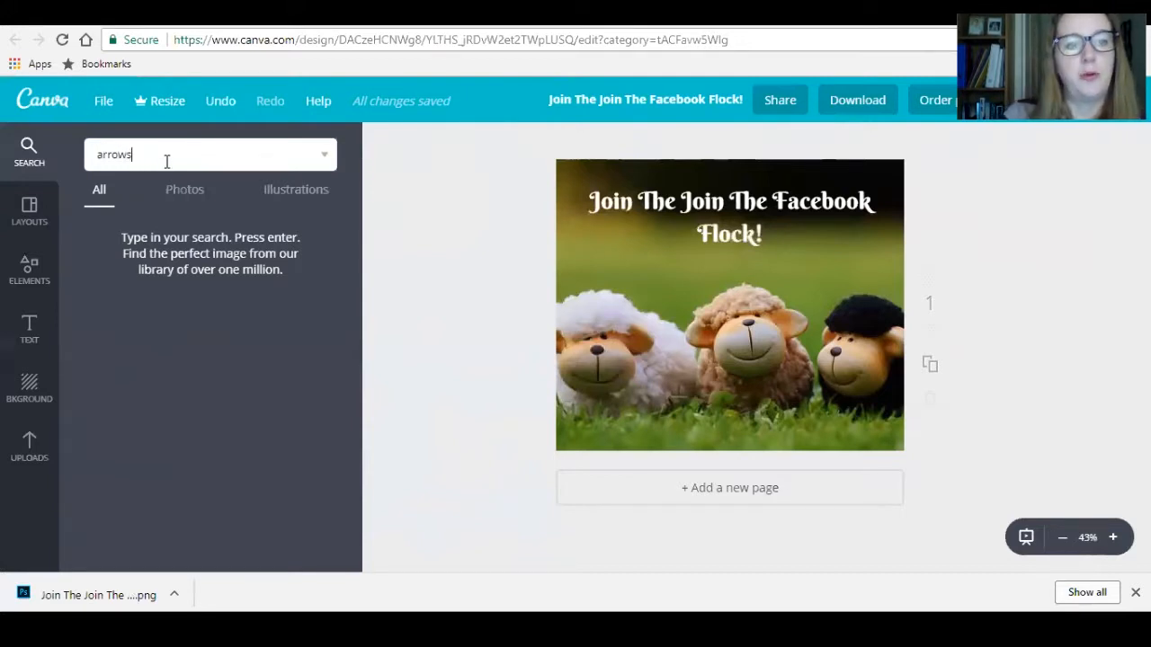
key("Return")
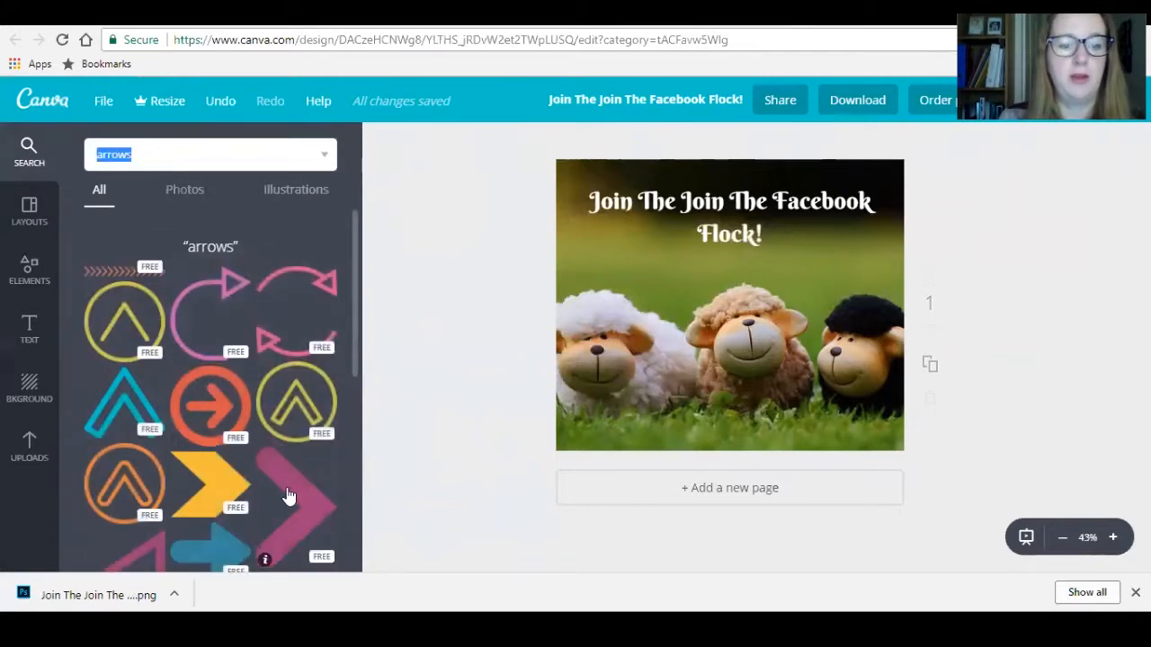
left_click_drag(288, 495, 623, 300)
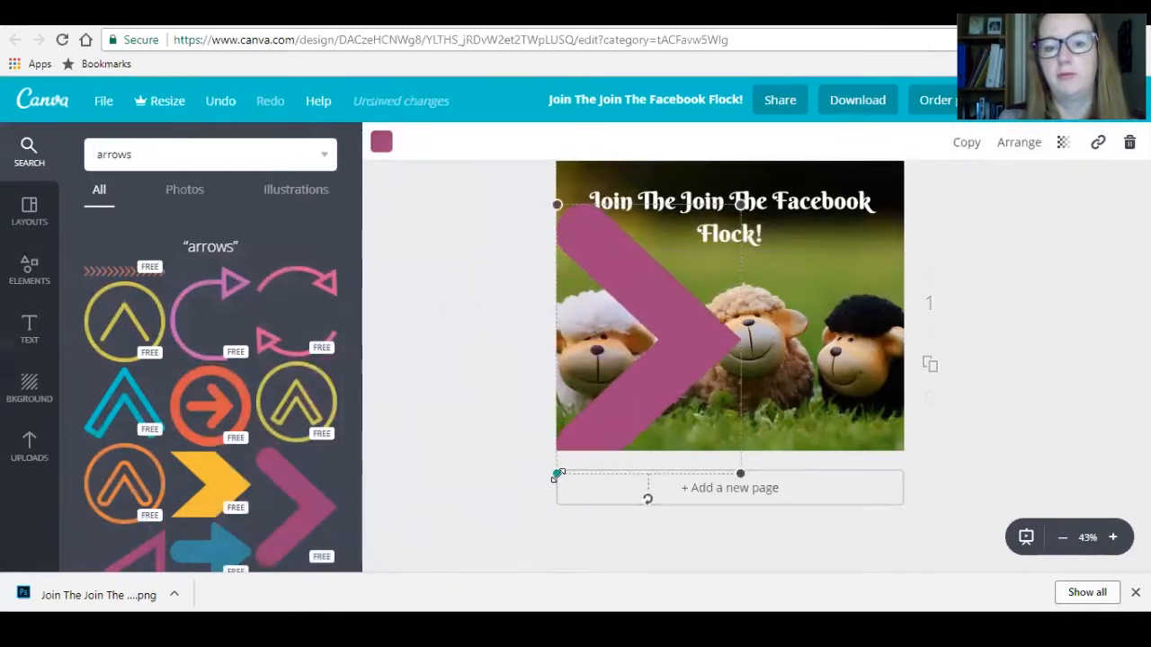
Shrink the purple chevron to a small arrow and place it beneath the beginning of the heading
left_click_drag(557, 474, 642, 333)
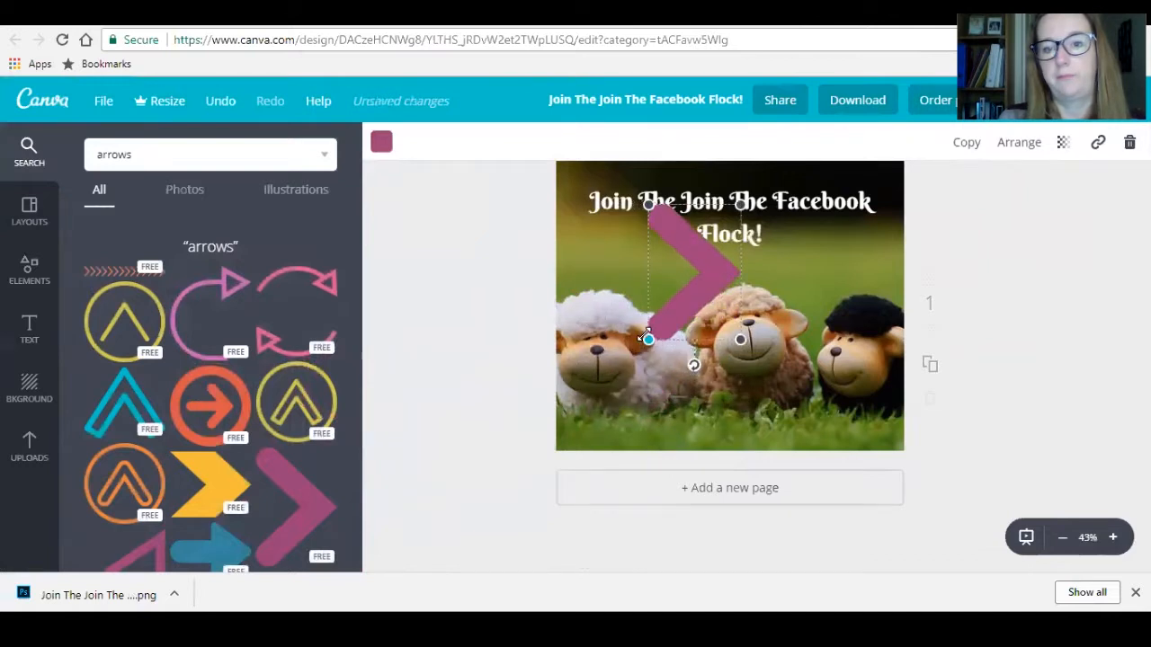
left_click_drag(686, 251, 653, 239)
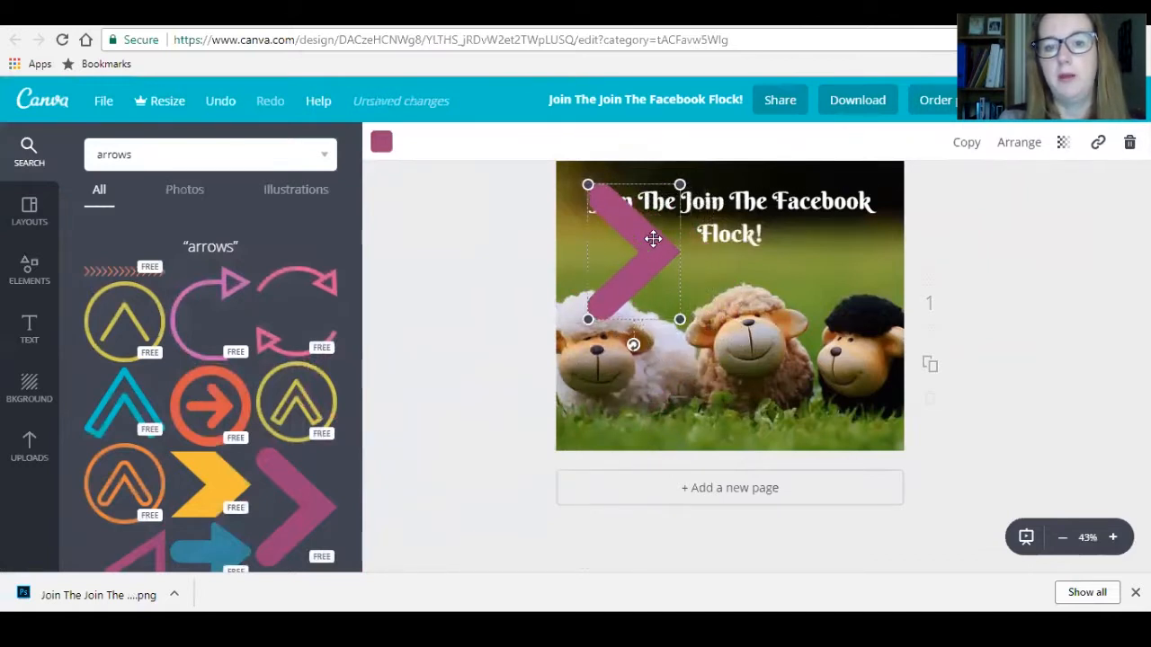
left_click_drag(588, 320, 644, 249)
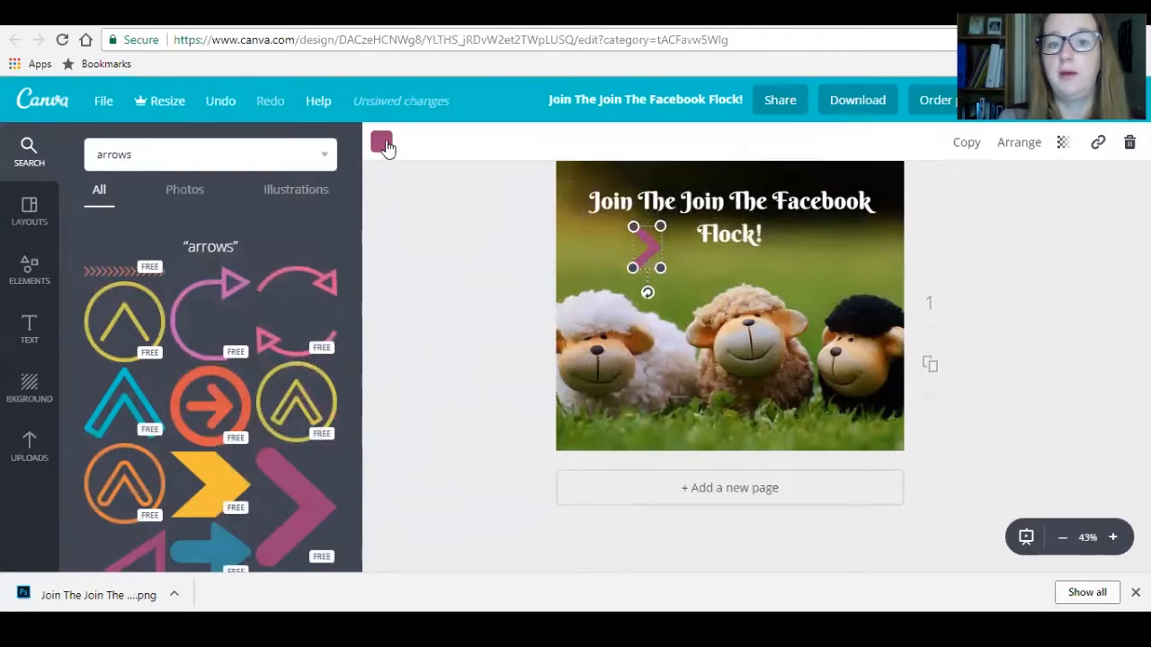
Try orange on the chevron, settle on dark green, and move it between the white and brown sheep
left_click(381, 143)
left_click(428, 297)
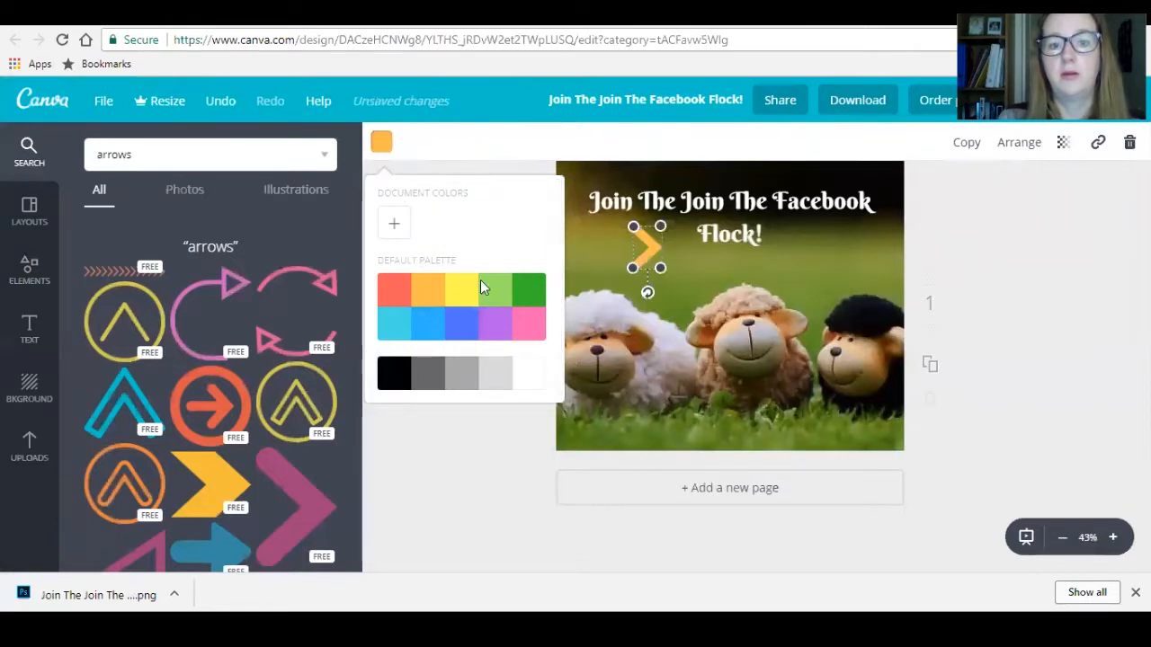
left_click(505, 310)
left_click(527, 300)
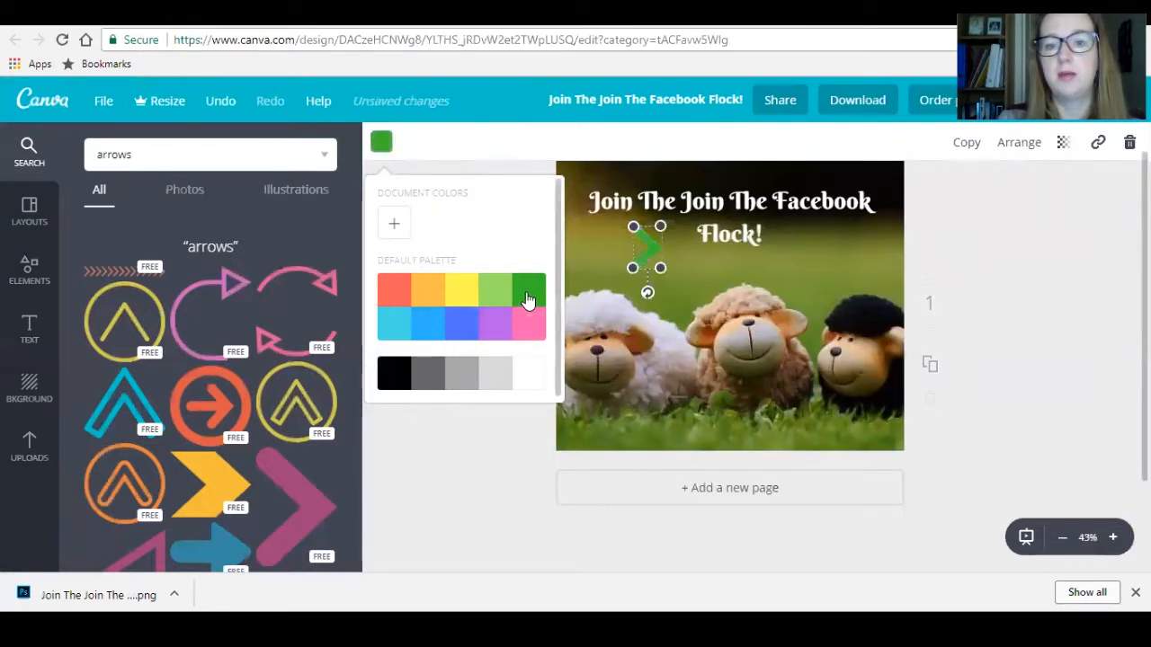
left_click_drag(635, 255, 708, 366)
Search the image library for star and add the green five-pointed star over the black sheep
left_click(171, 154)
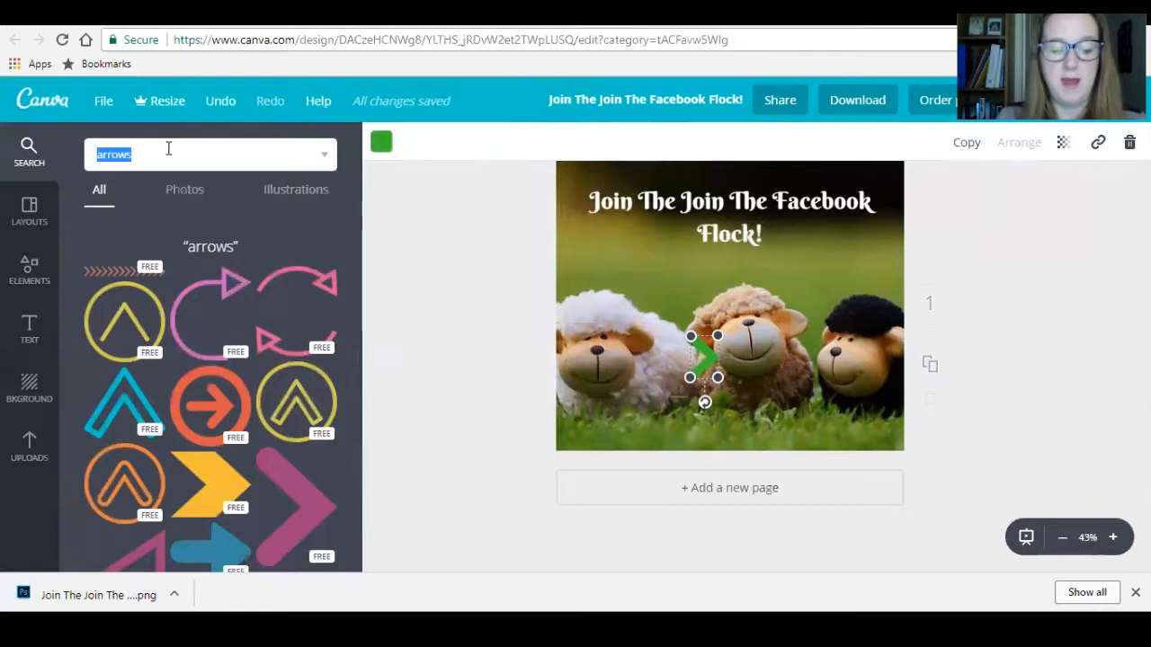
type("st")
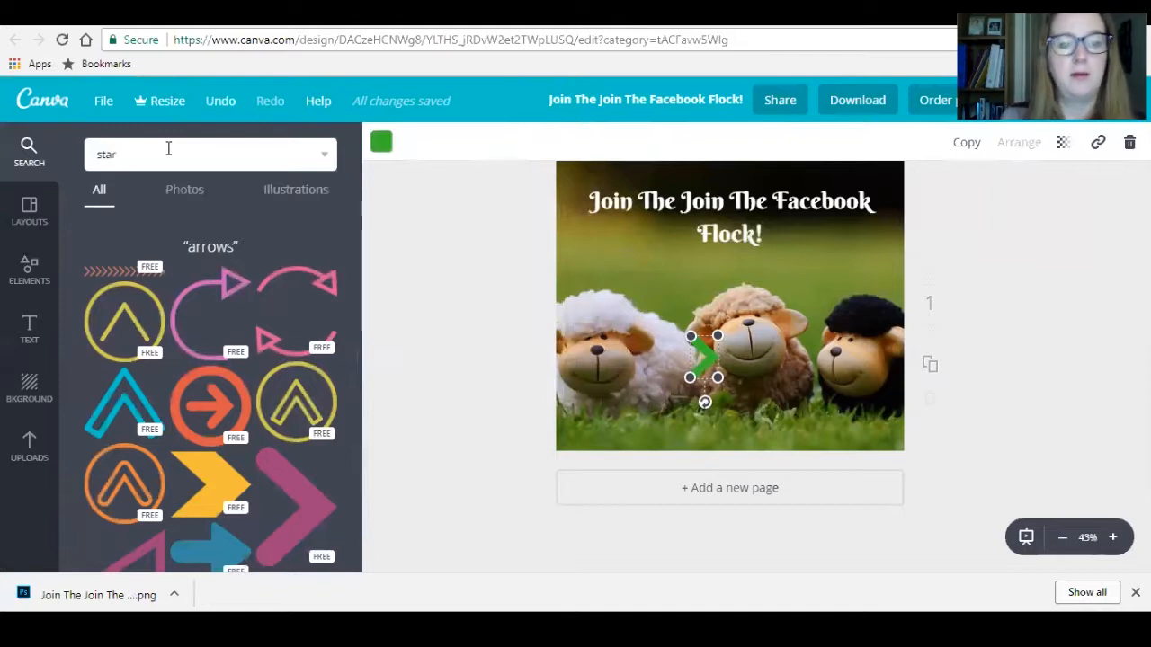
type("ar")
key("Return")
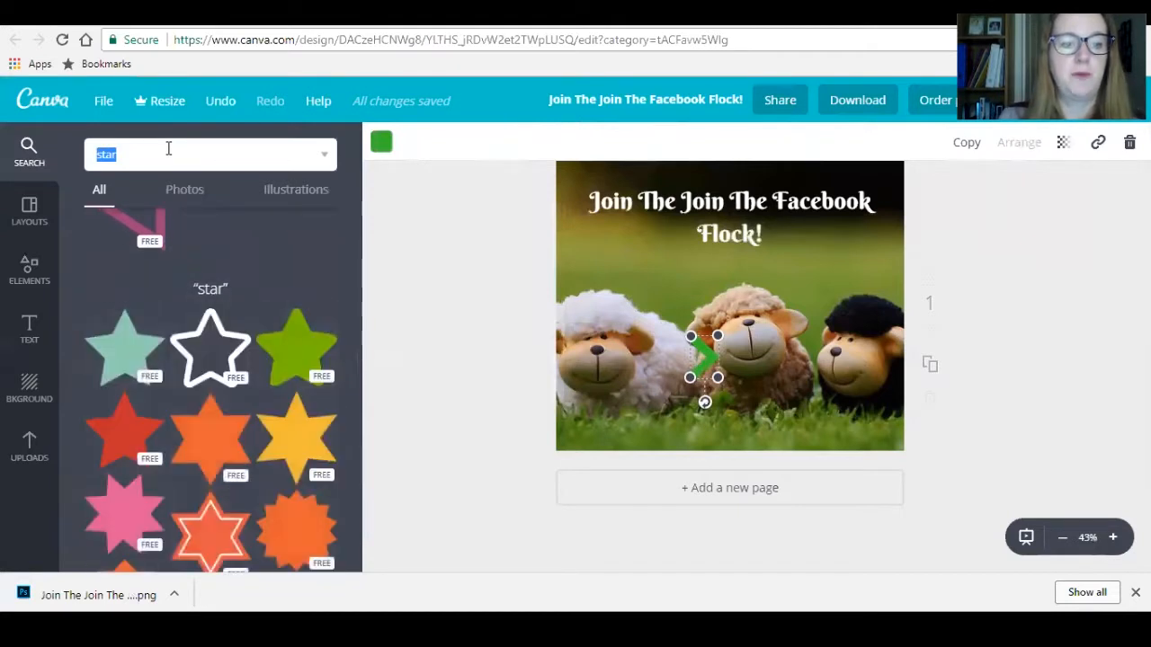
left_click_drag(292, 358, 809, 359)
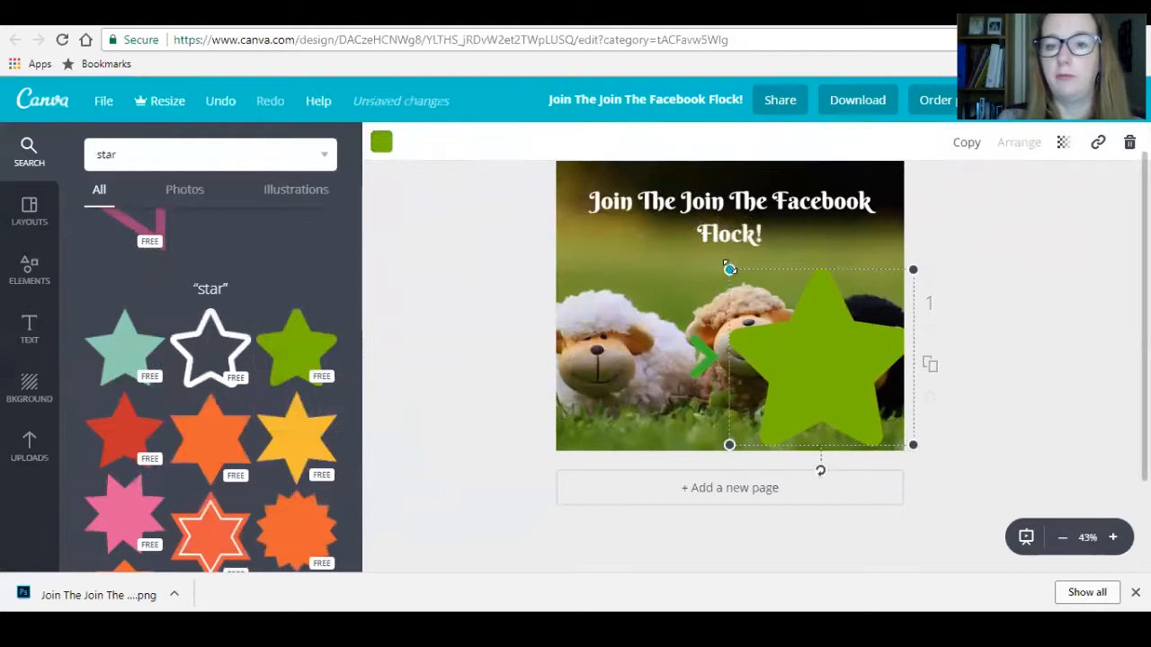
Shrink the star to about half size over the black sheep and recolour it pink
left_click_drag(728, 271, 805, 380)
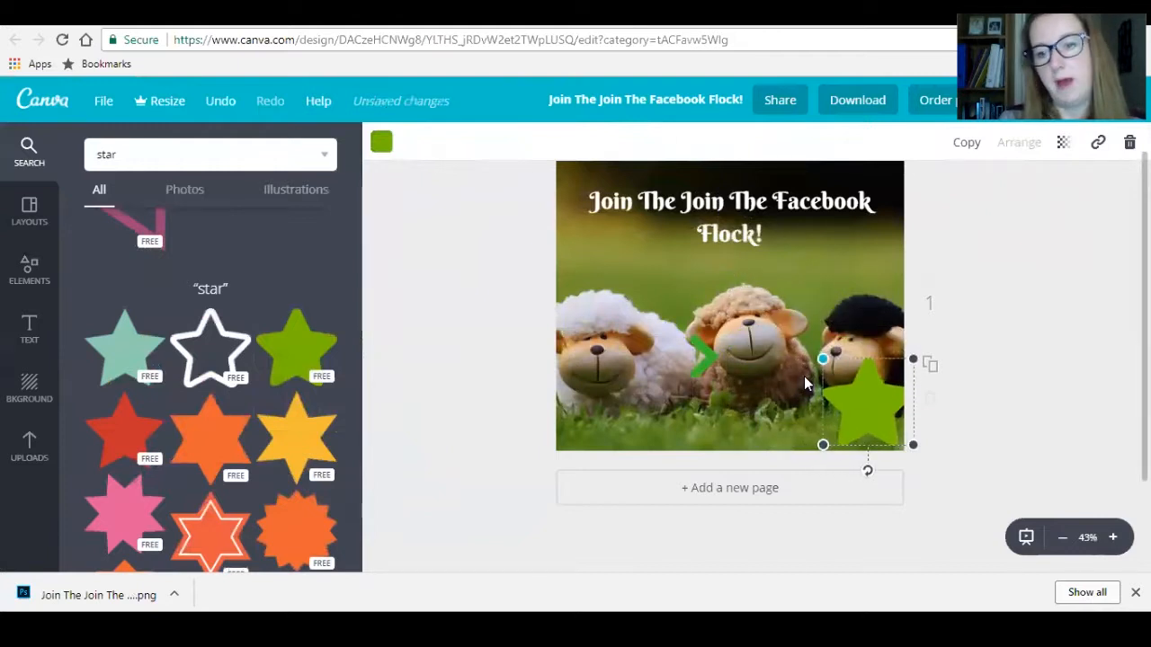
left_click_drag(868, 406, 842, 392)
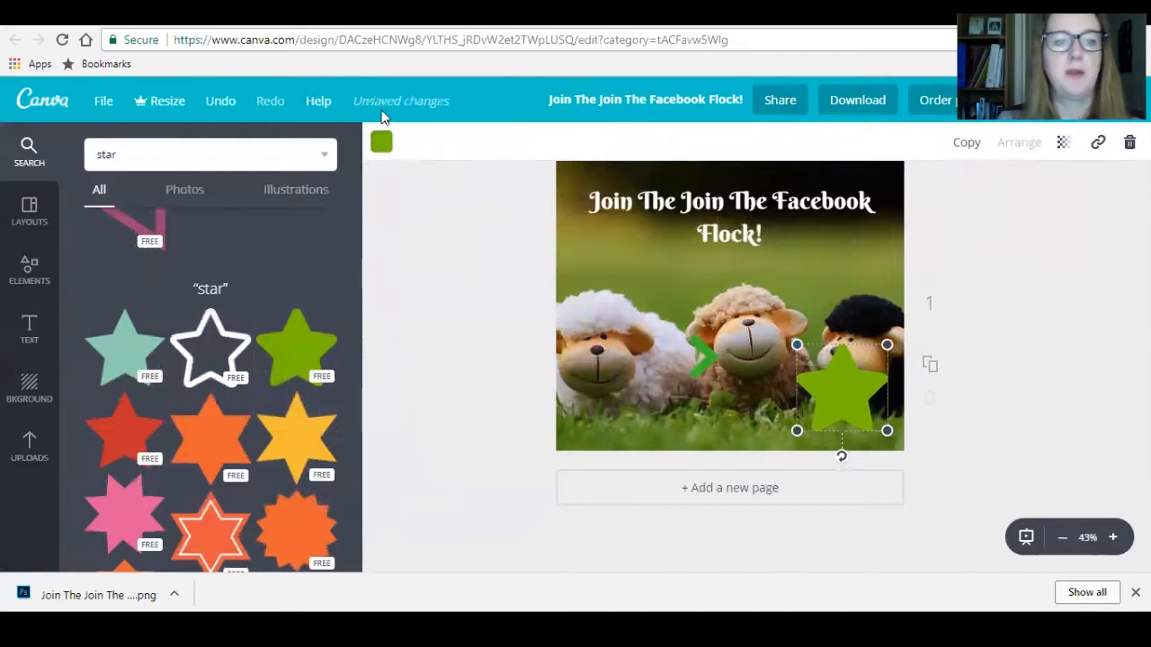
left_click(381, 142)
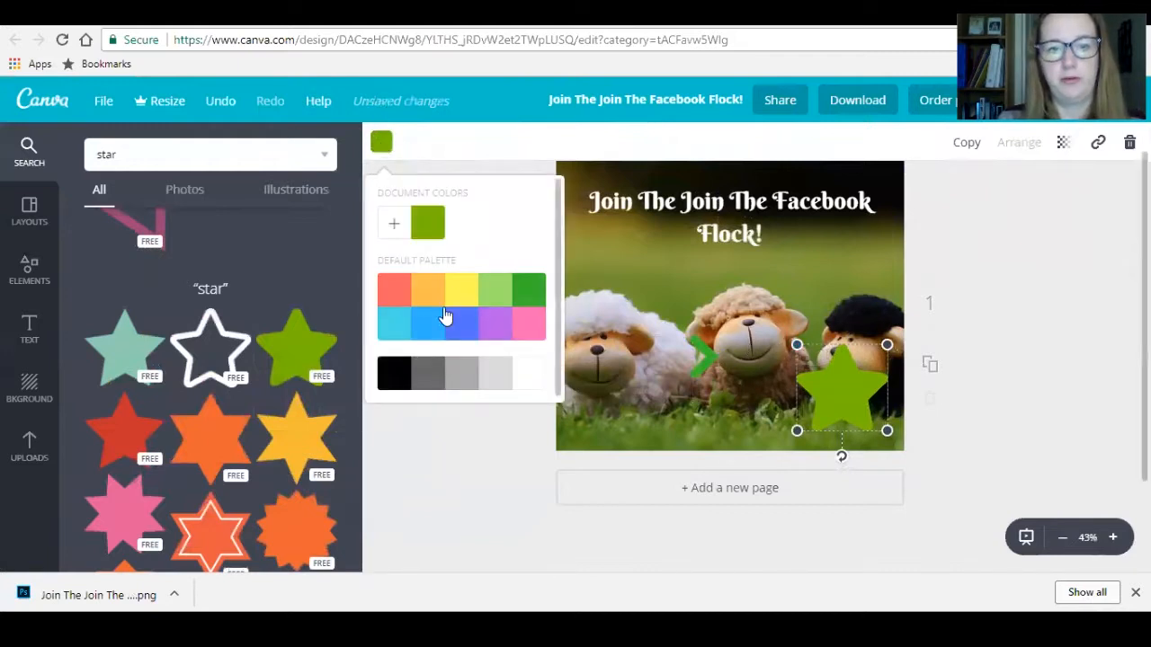
left_click(537, 330)
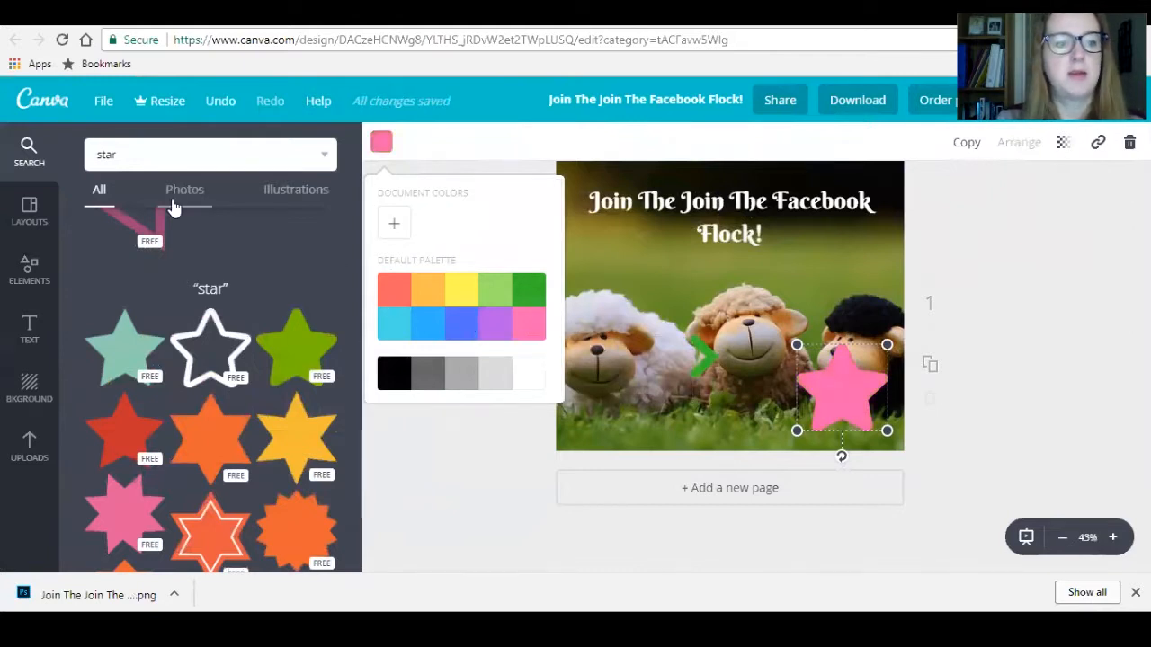
Move the star above the black sheep, make it slightly smaller, and recolour it dark green
left_click(26, 331)
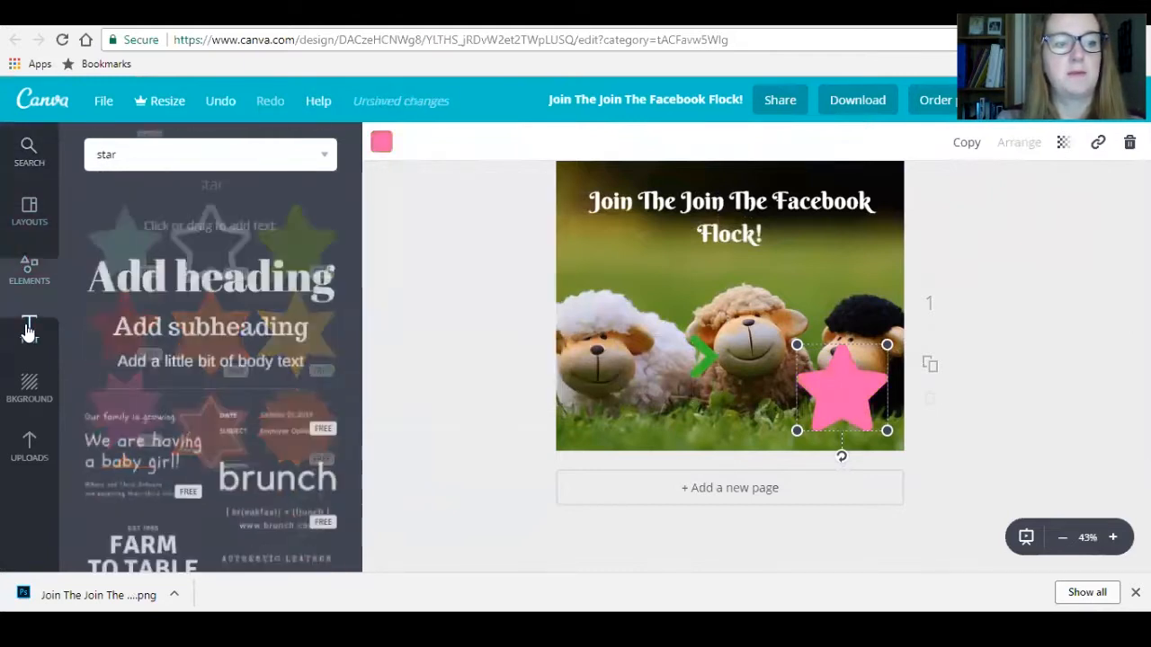
left_click_drag(837, 409, 840, 259)
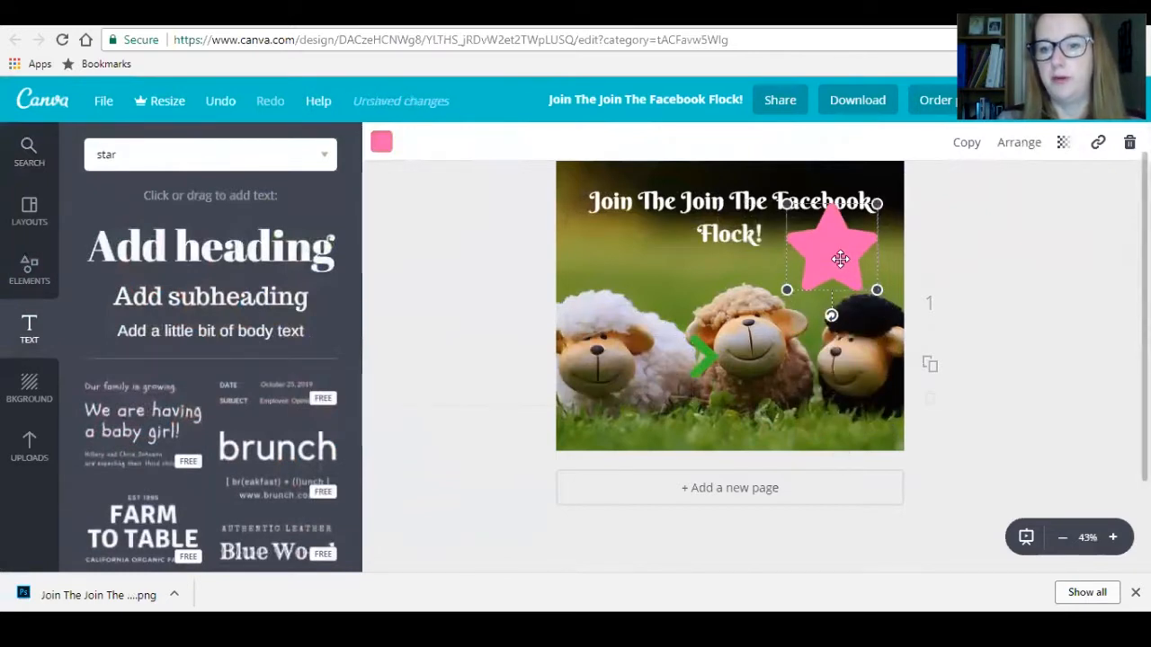
left_click_drag(787, 289, 835, 262)
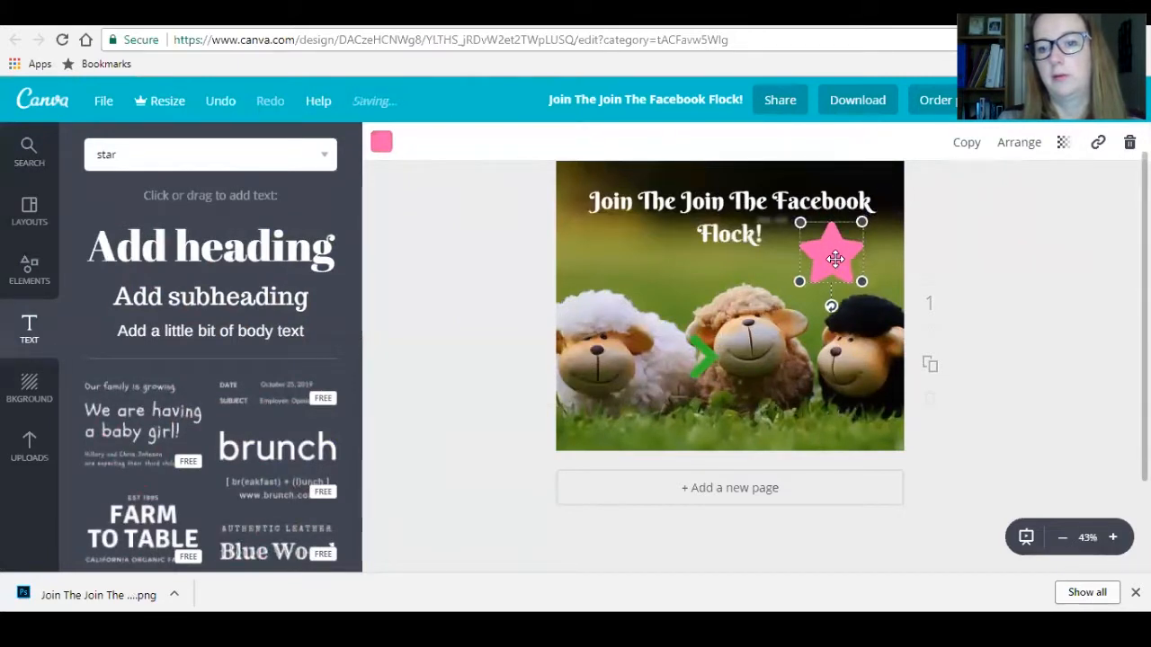
left_click(382, 146)
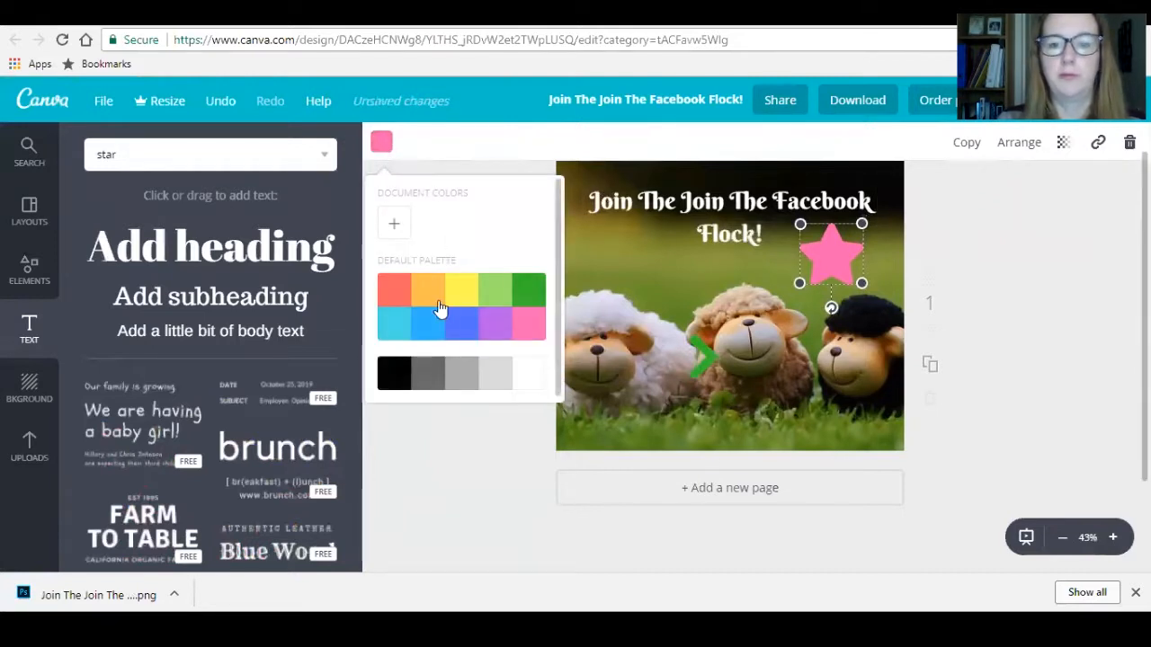
left_click(529, 300)
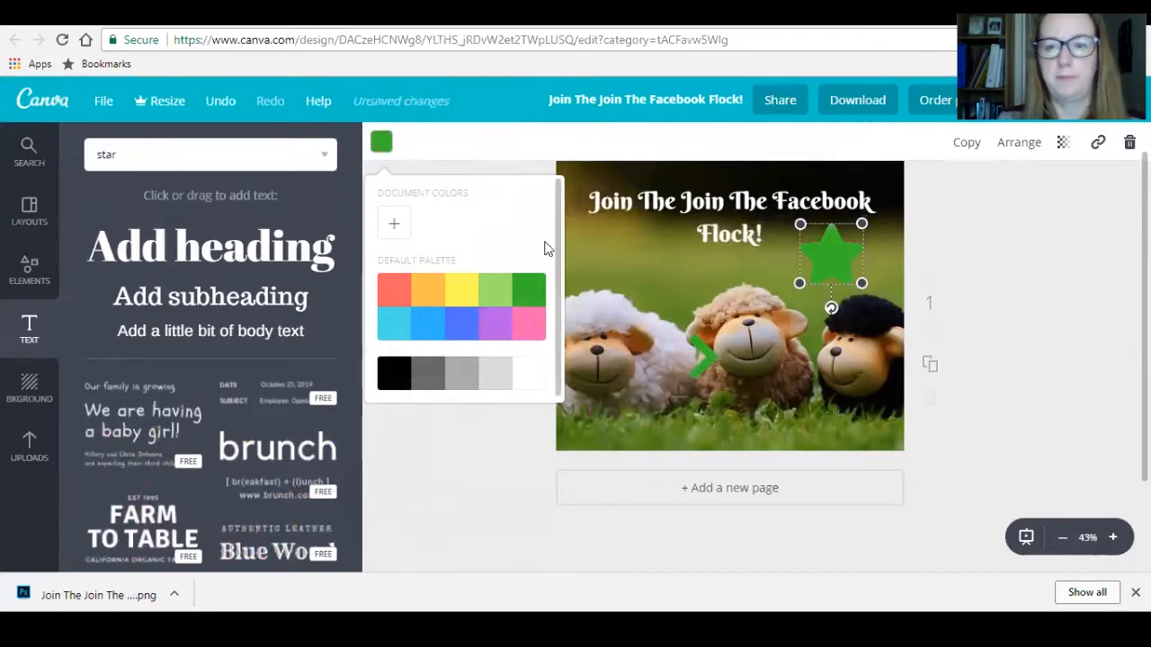
Delete the green chevron between the white and brown sheep
left_click(704, 356)
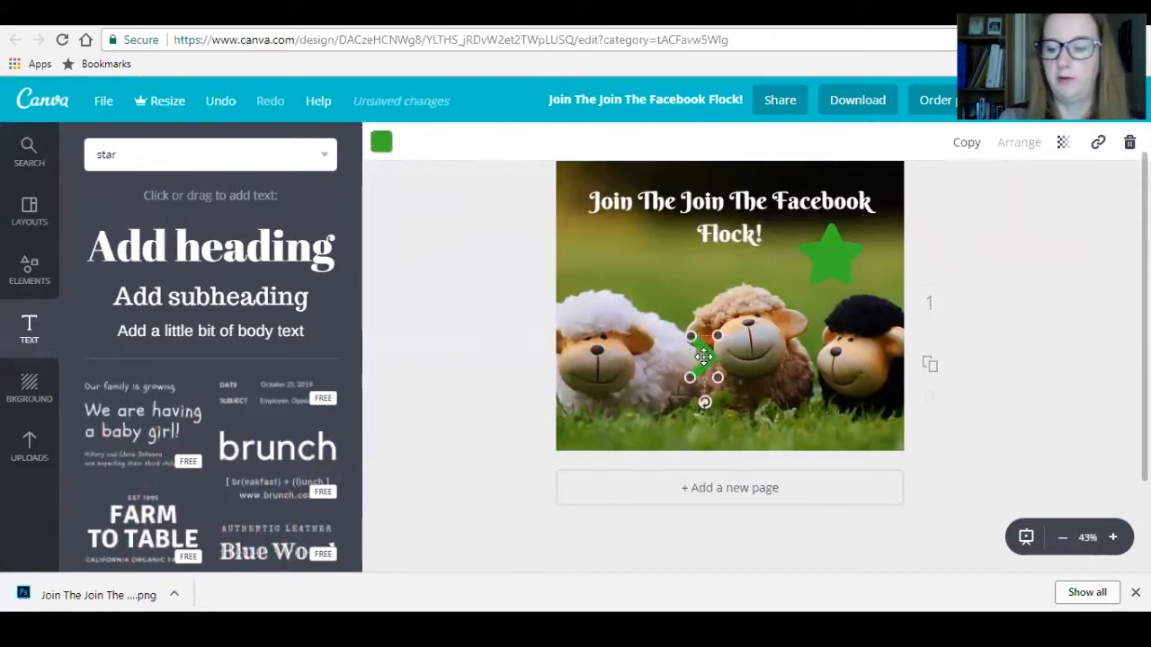
key("Delete")
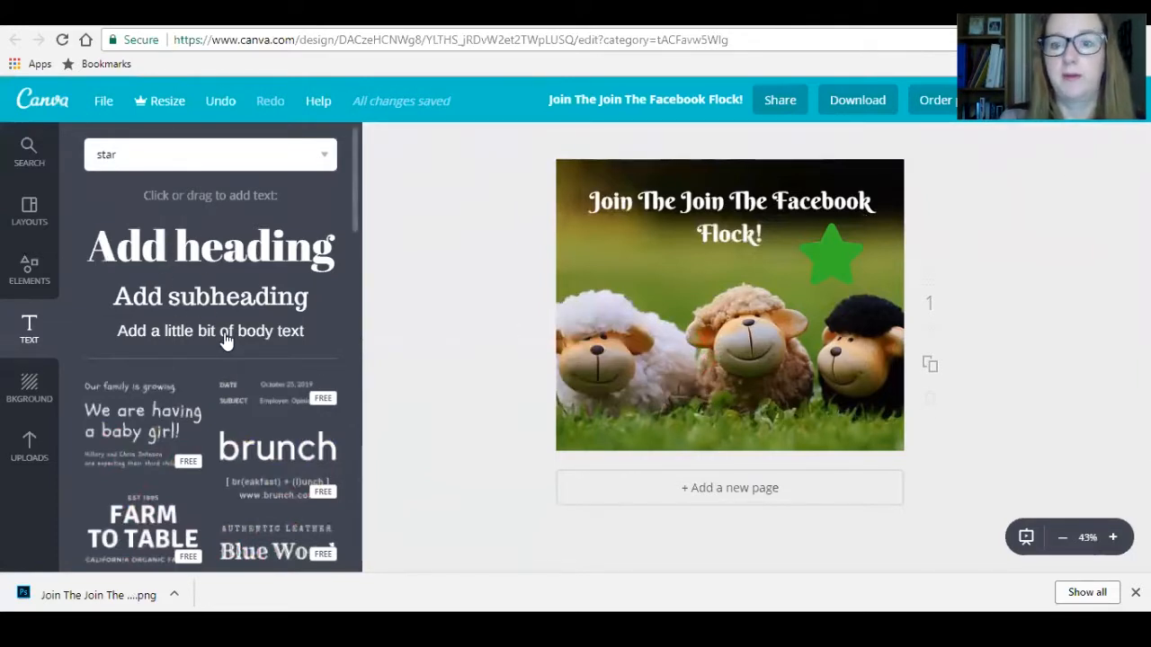
Add a body text box on top of the star and narrow it to fit within the star
left_click_drag(226, 340, 892, 260)
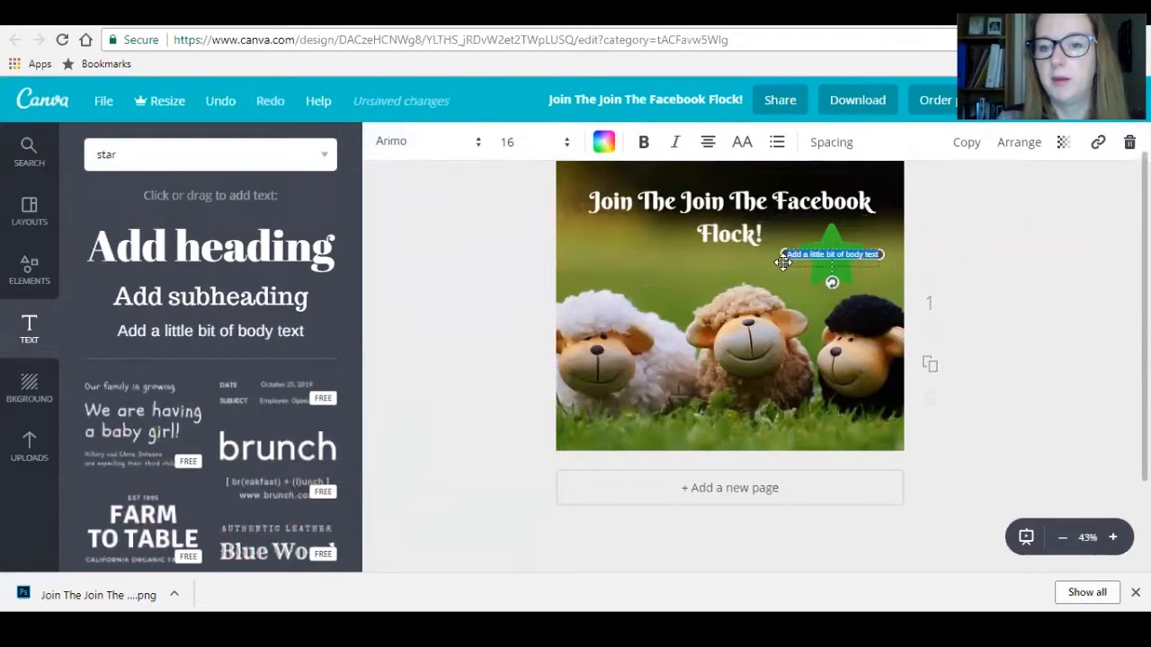
left_click_drag(782, 254, 815, 259)
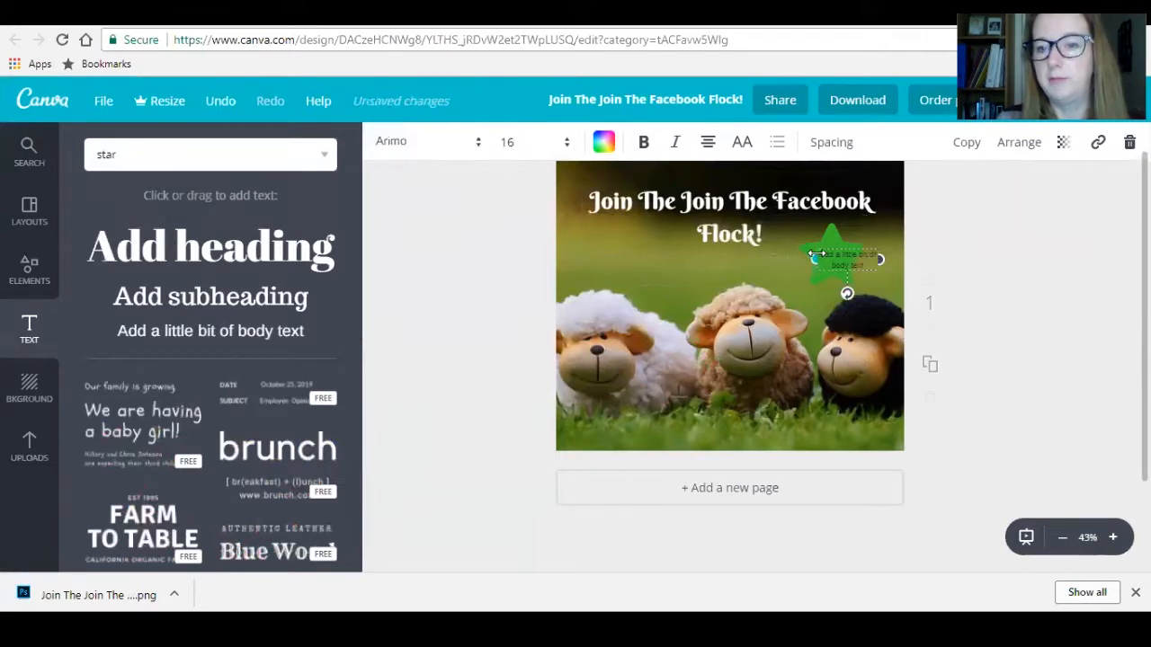
left_click_drag(886, 259, 856, 264)
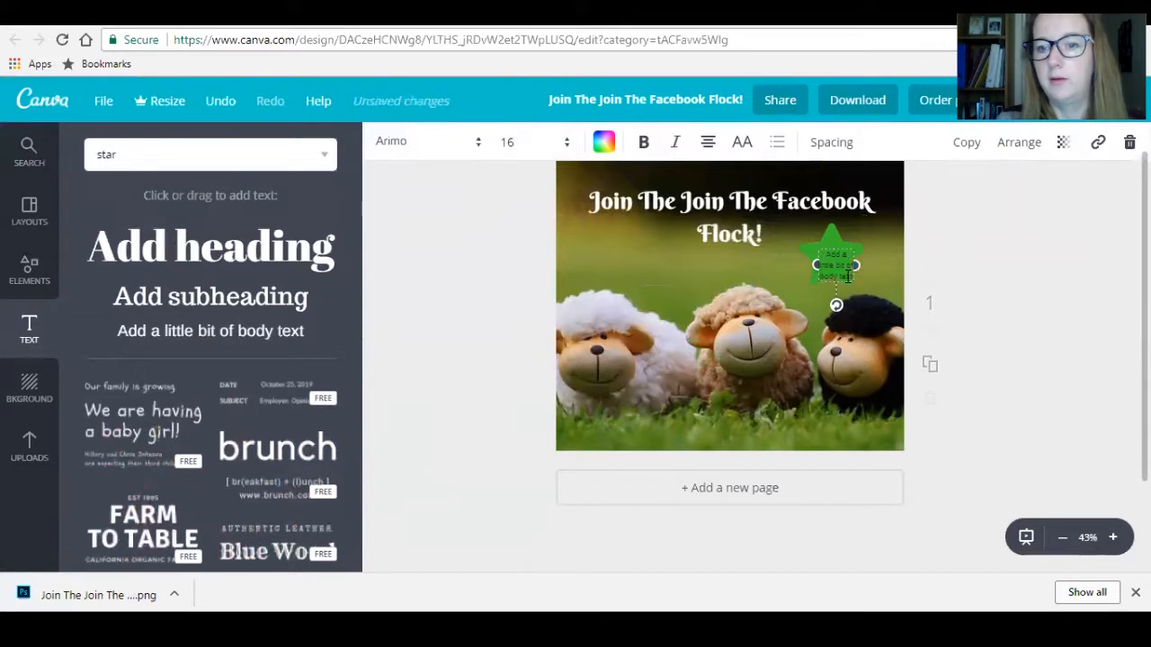
Replace the placeholder text on the star with £40
double_click(852, 278)
key("BackSpace")
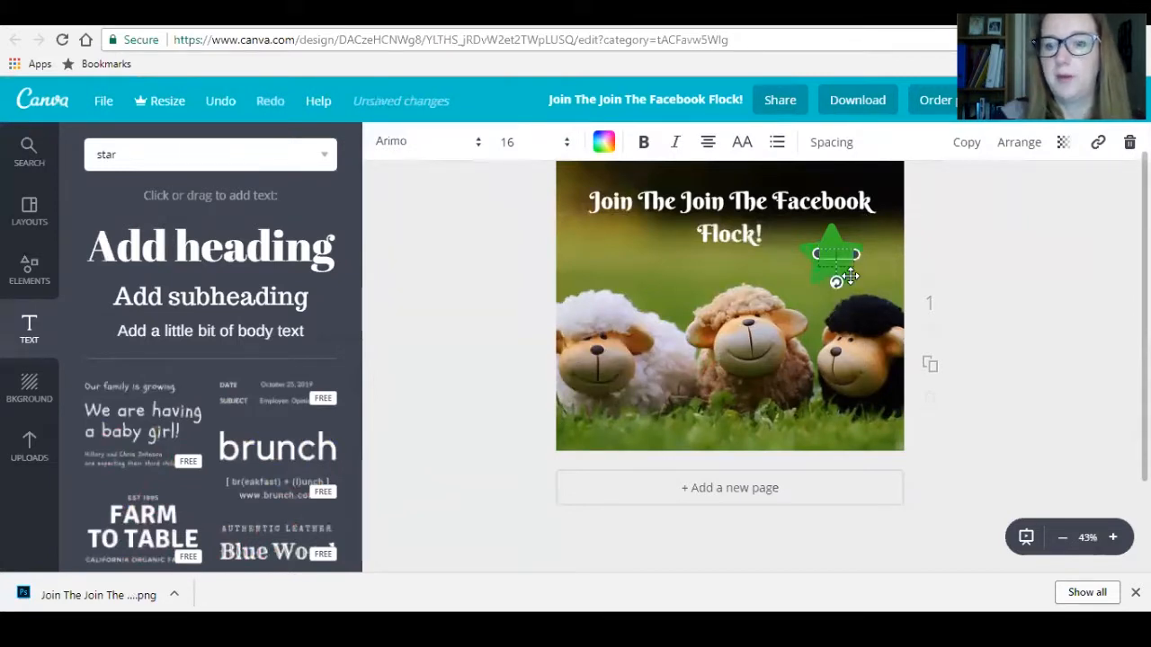
type("£40")
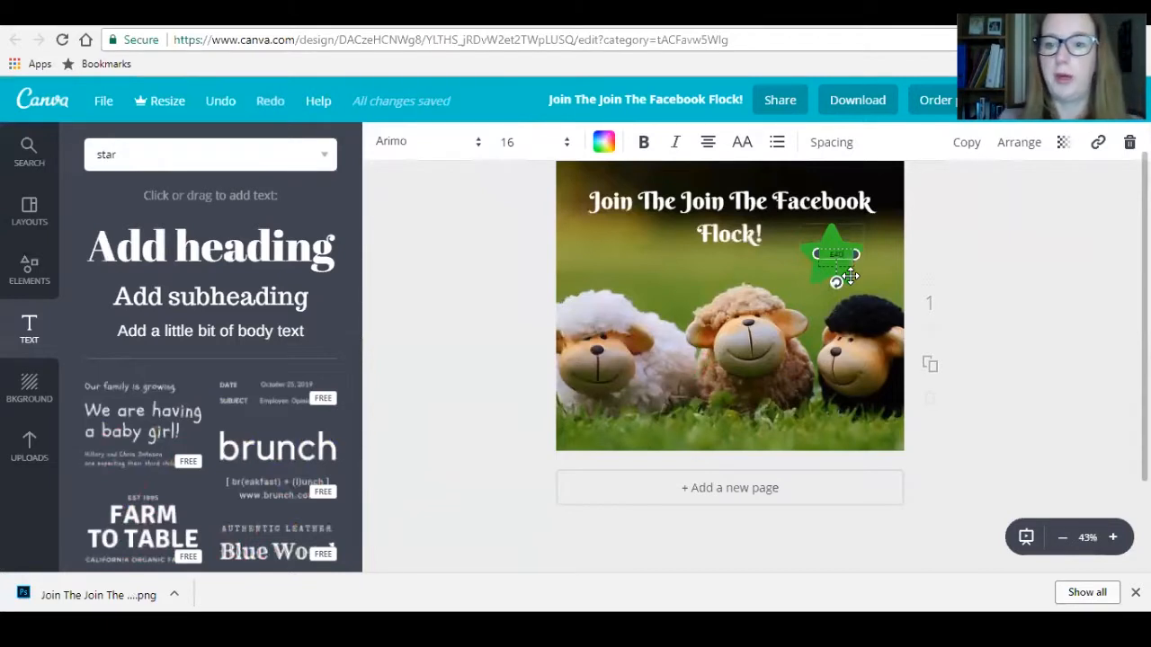
left_click(883, 268)
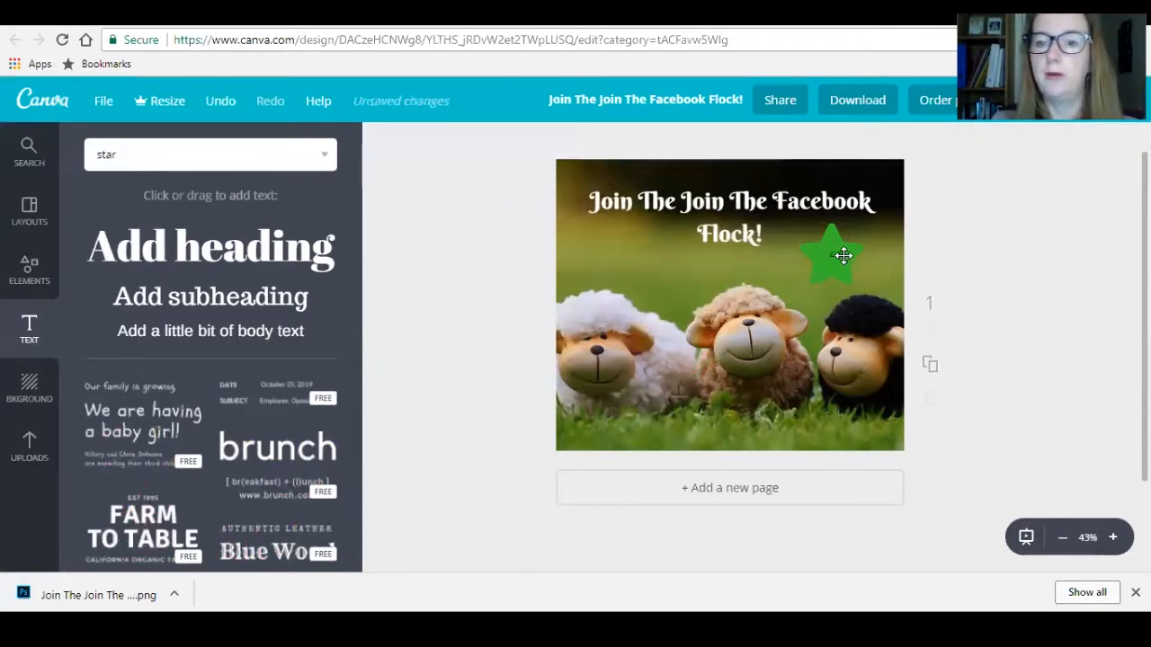
Set the font size of the £40 text on the star to 36
left_click(844, 256)
double_click(836, 253)
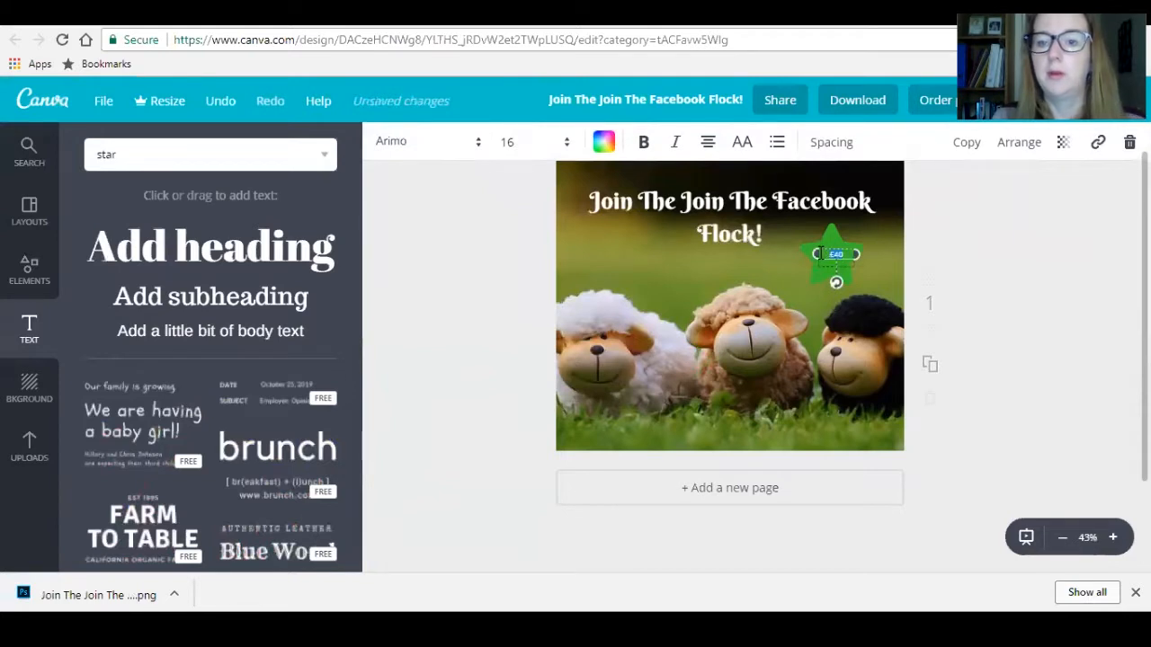
left_click(566, 149)
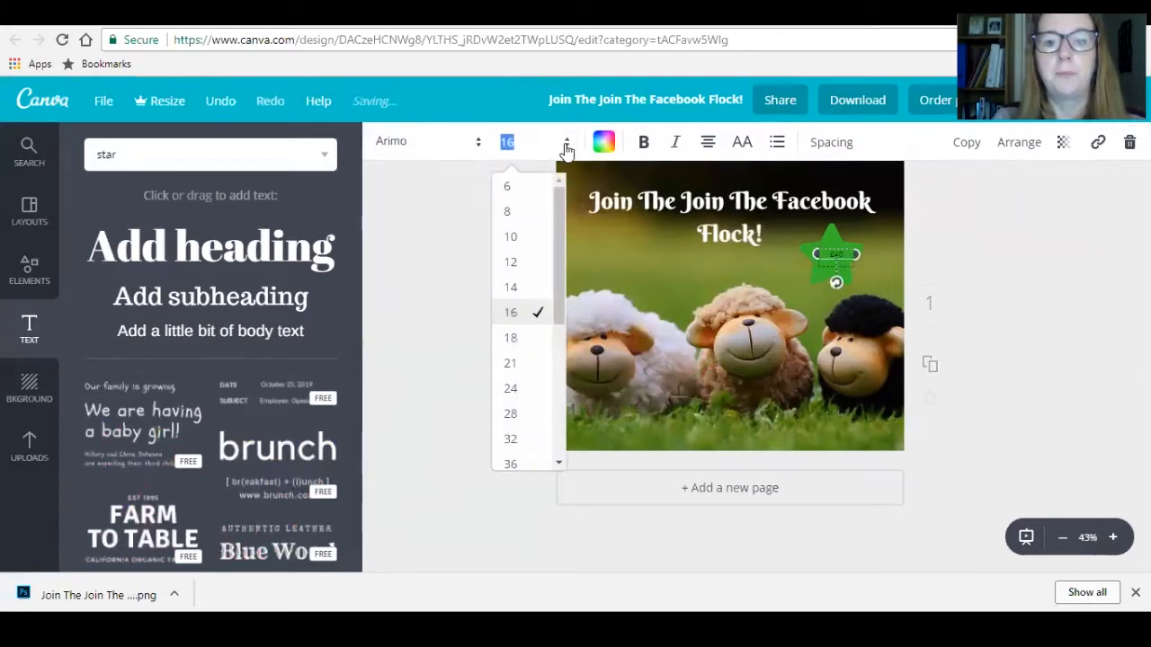
left_click(510, 439)
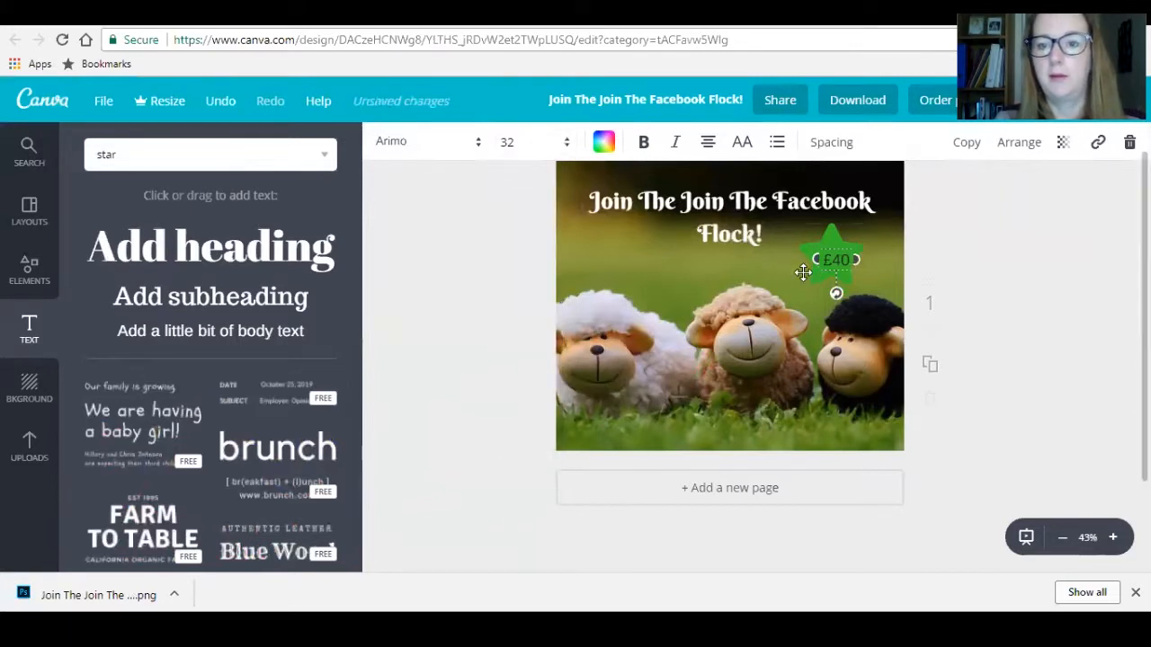
left_click(567, 142)
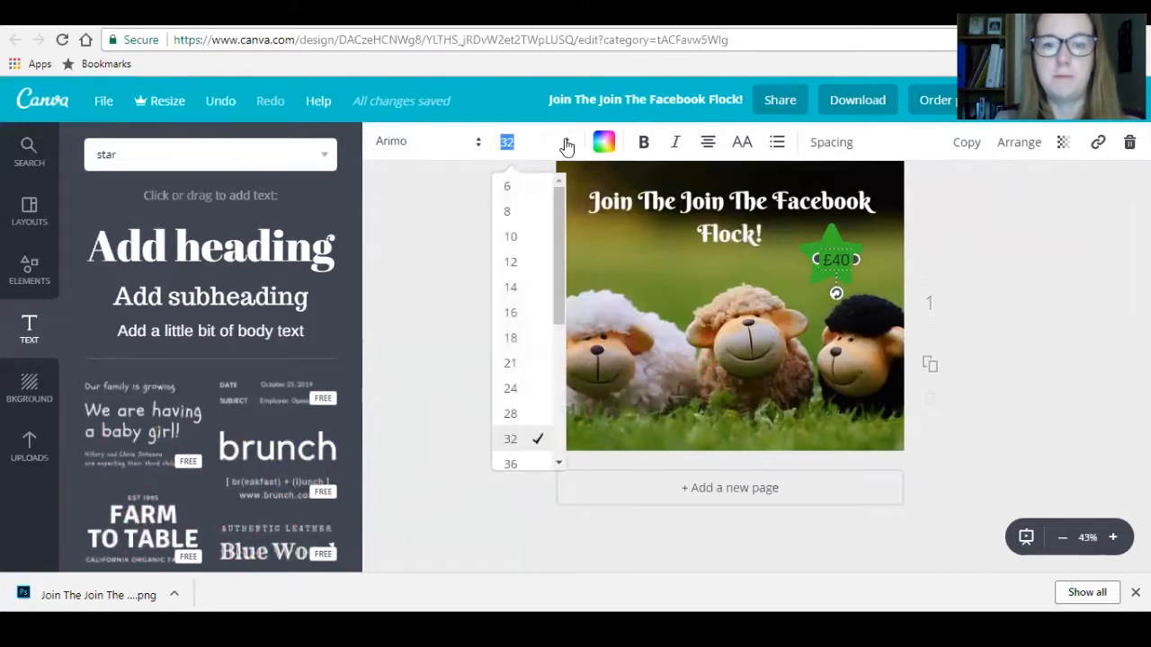
left_click(511, 464)
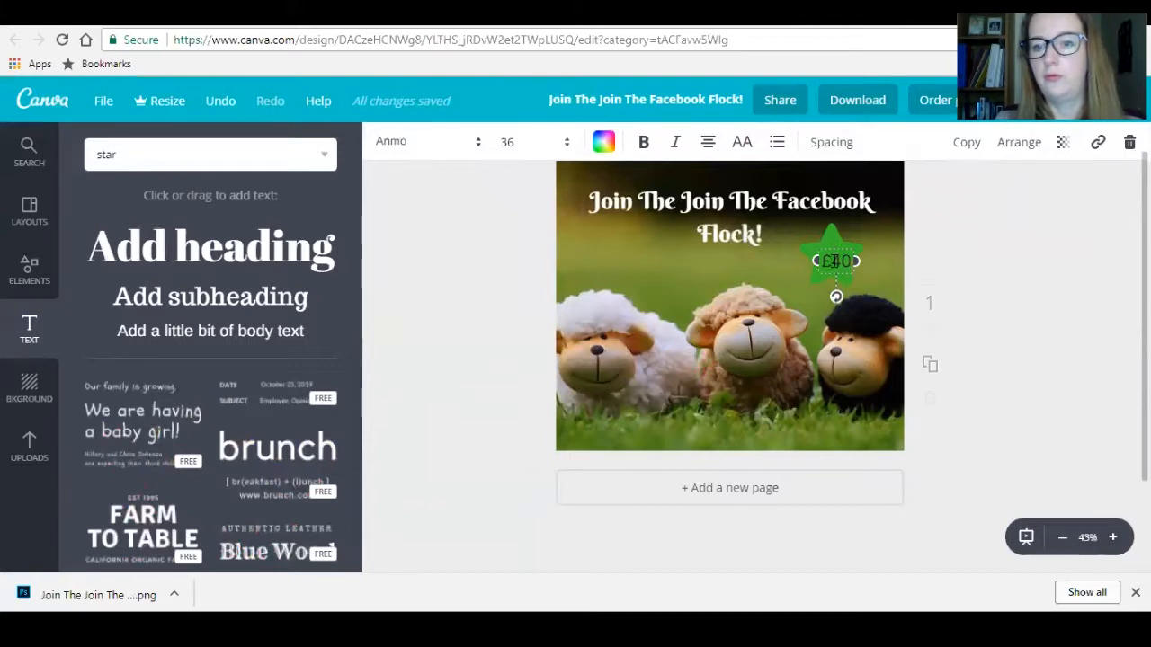
Move the £40 text slightly up and sideways so it sits centred within the green star
left_click_drag(829, 242, 830, 239)
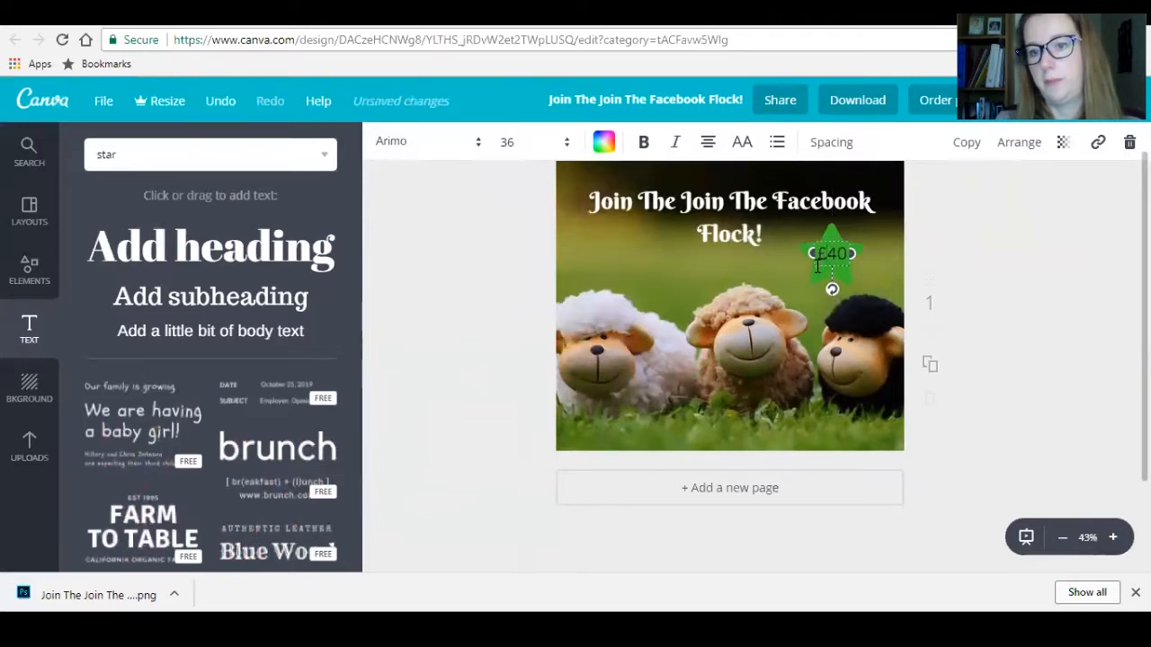
left_click_drag(811, 270, 811, 268)
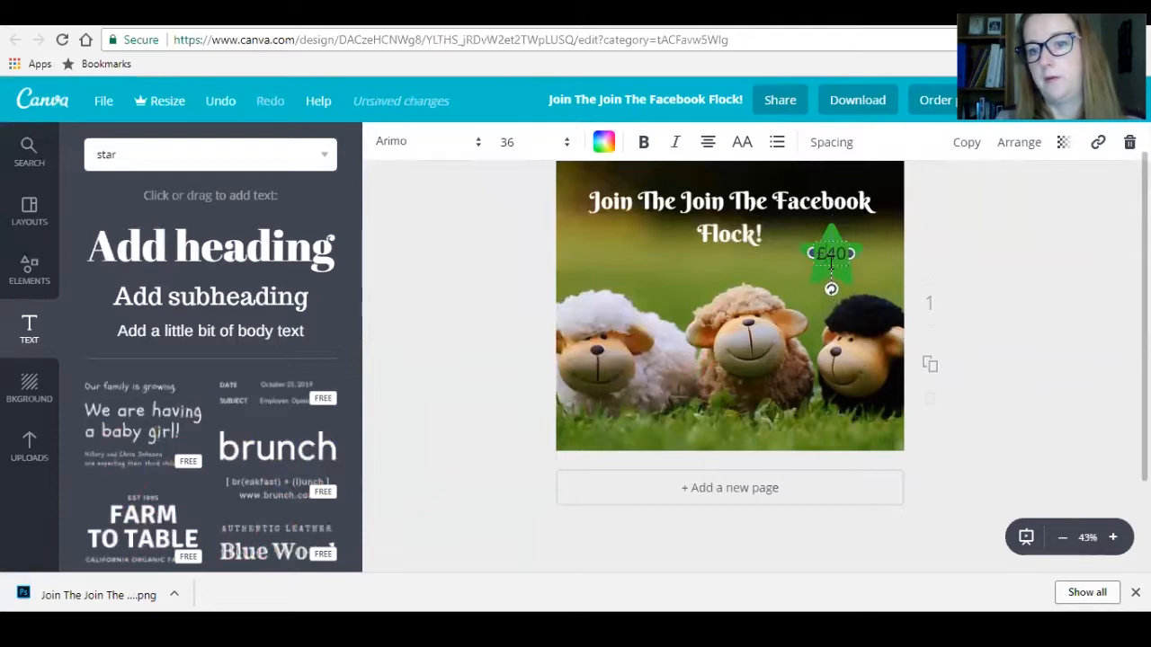
left_click(858, 274)
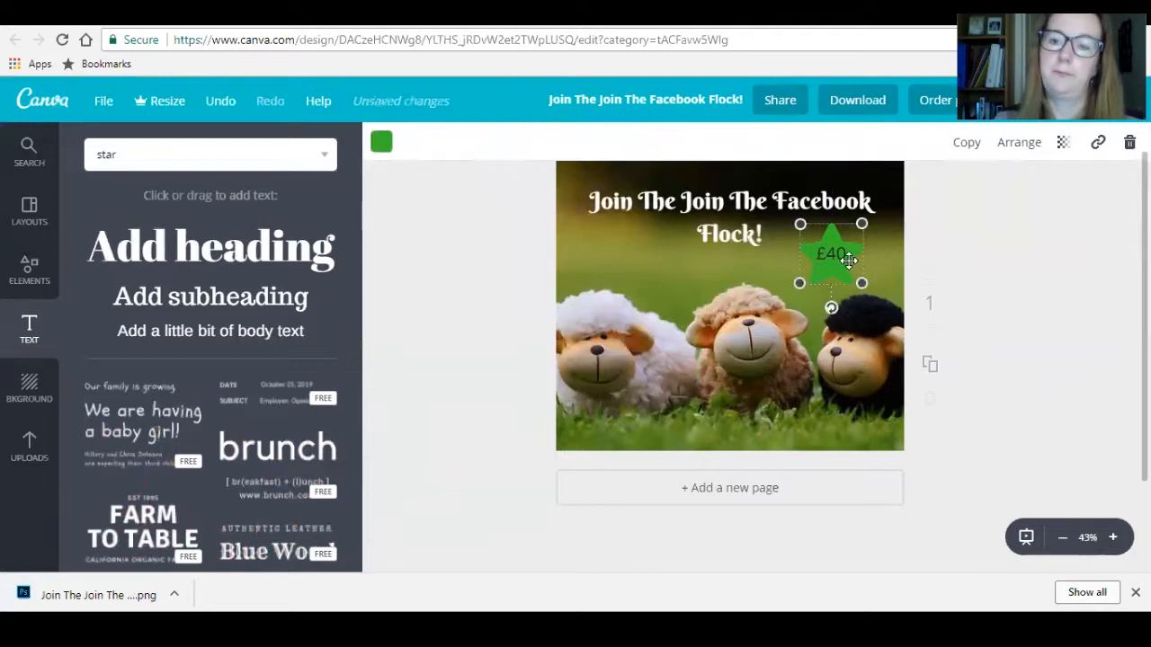
left_click(843, 255)
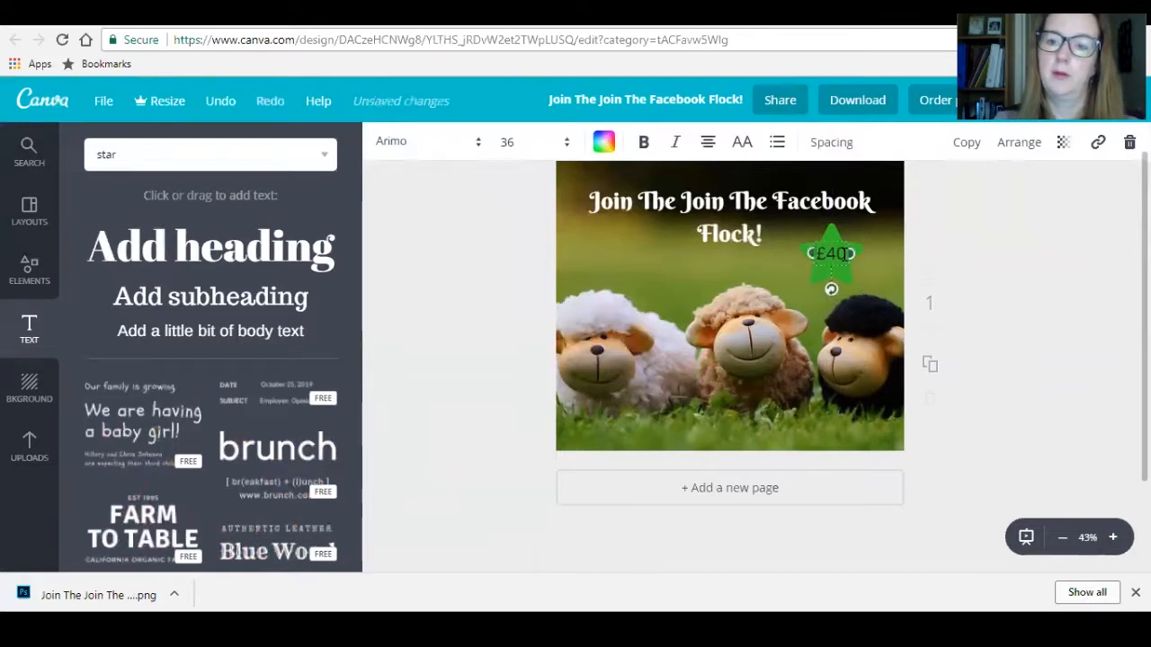
Make the £40 text on the star bold, without italics
double_click(834, 253)
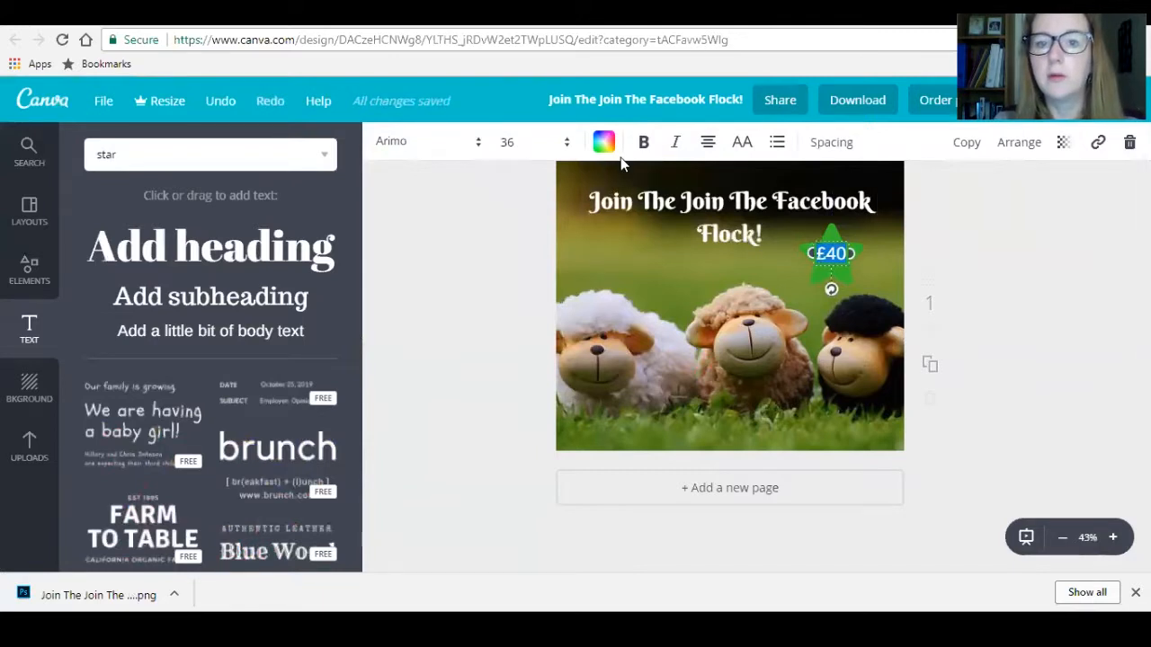
left_click(644, 144)
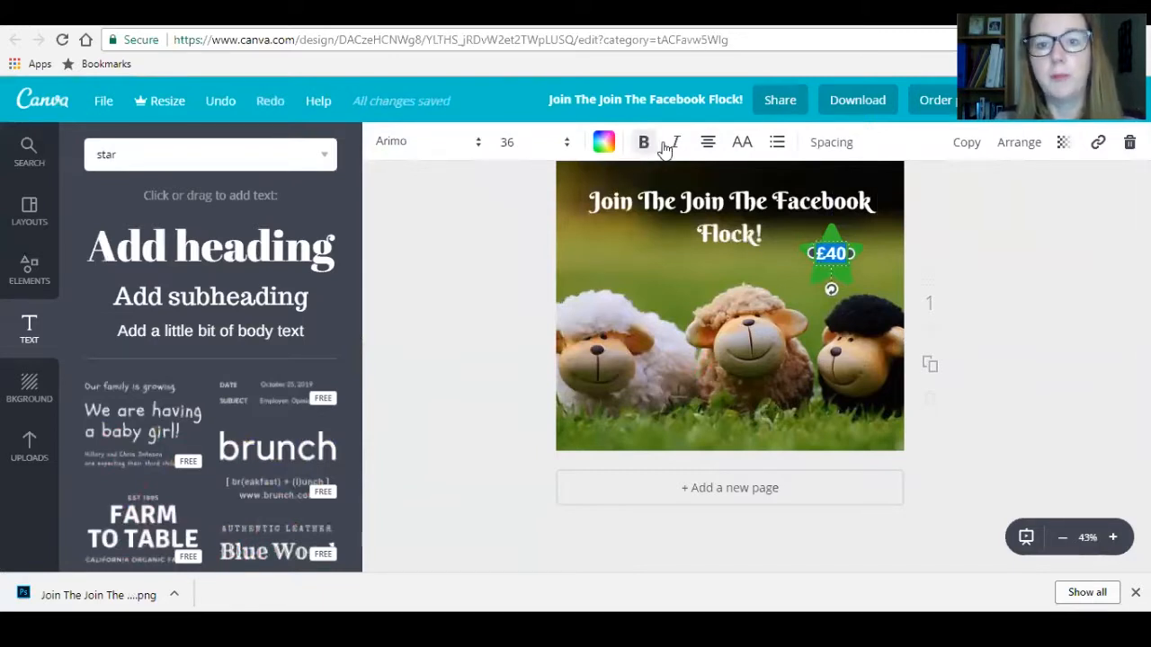
left_click(677, 145)
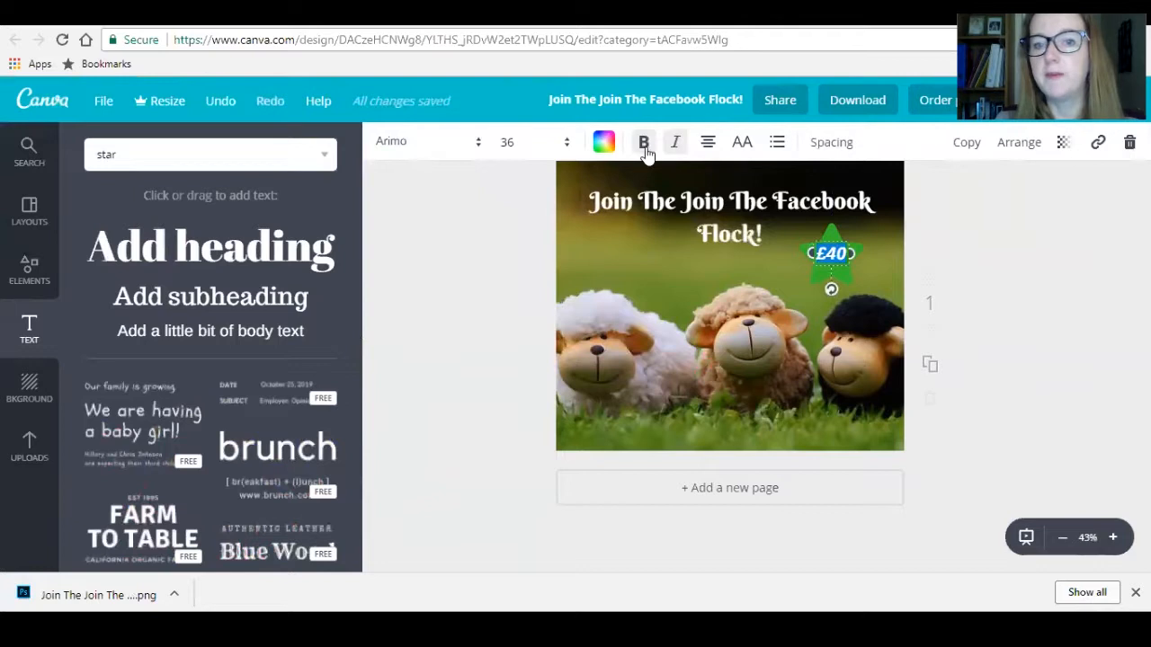
left_click(643, 149)
left_click(674, 149)
left_click(644, 144)
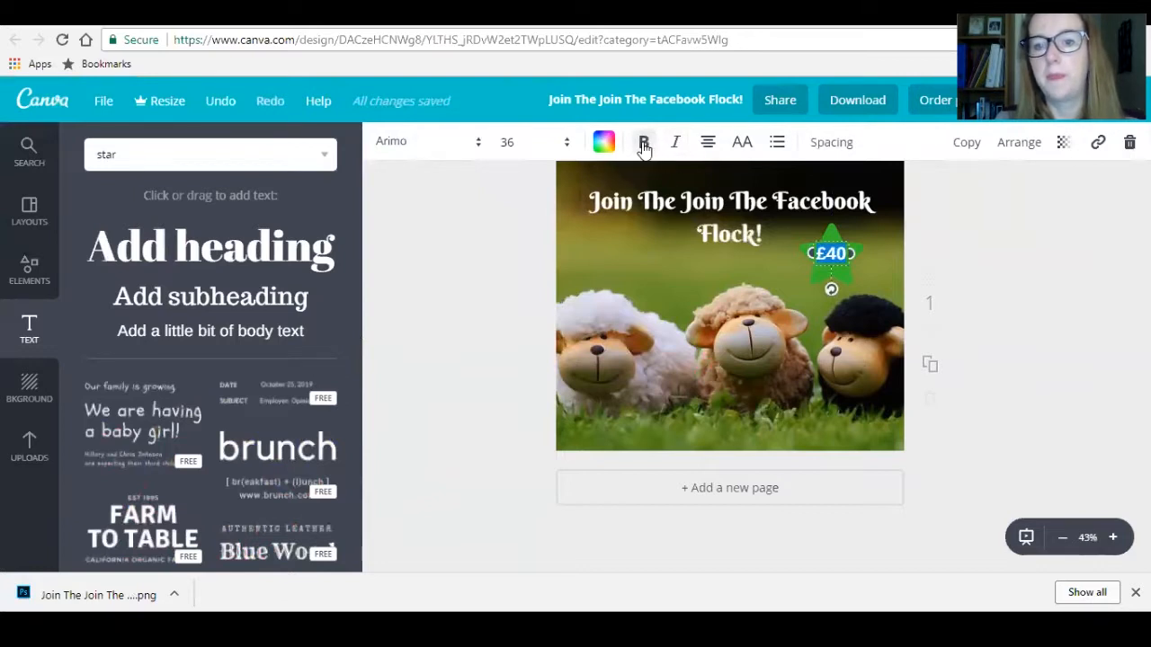
left_click(691, 268)
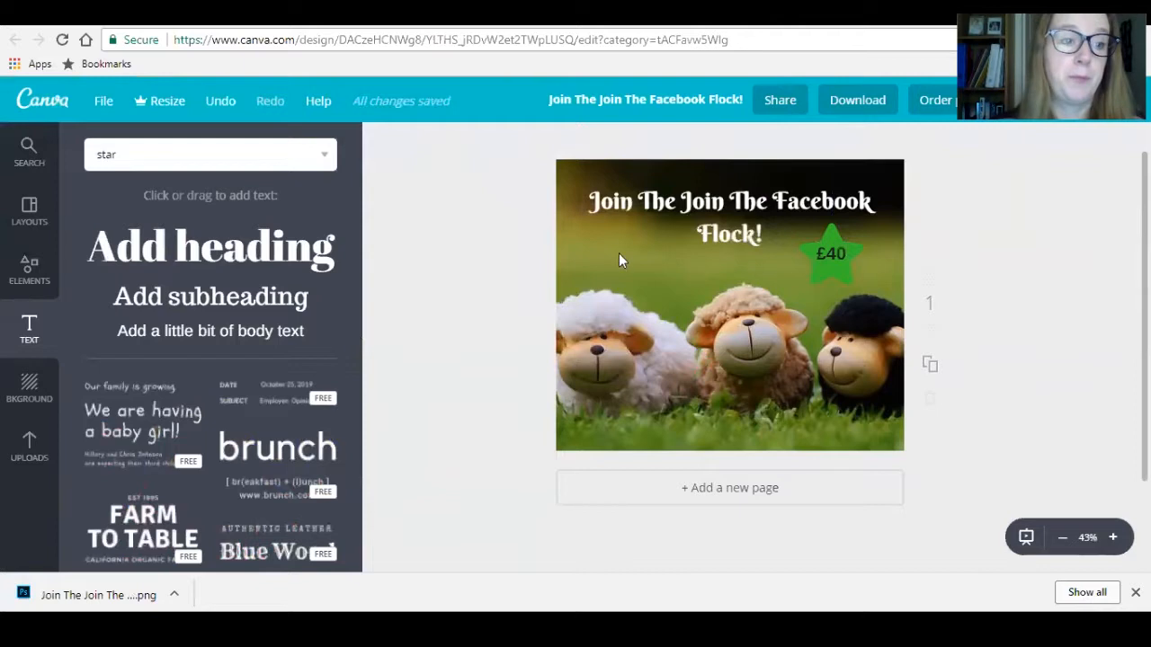
Search for "speech bubble" and add the free pink bubble with the navy backing shape over the white sheep
left_click(169, 154)
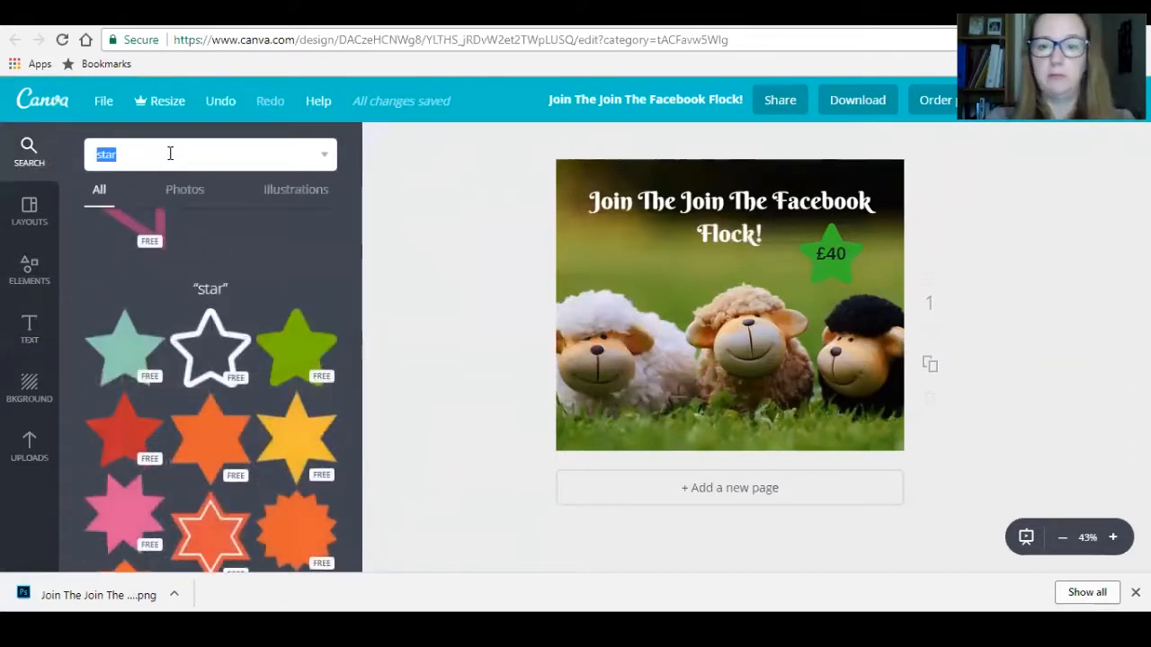
type("spe")
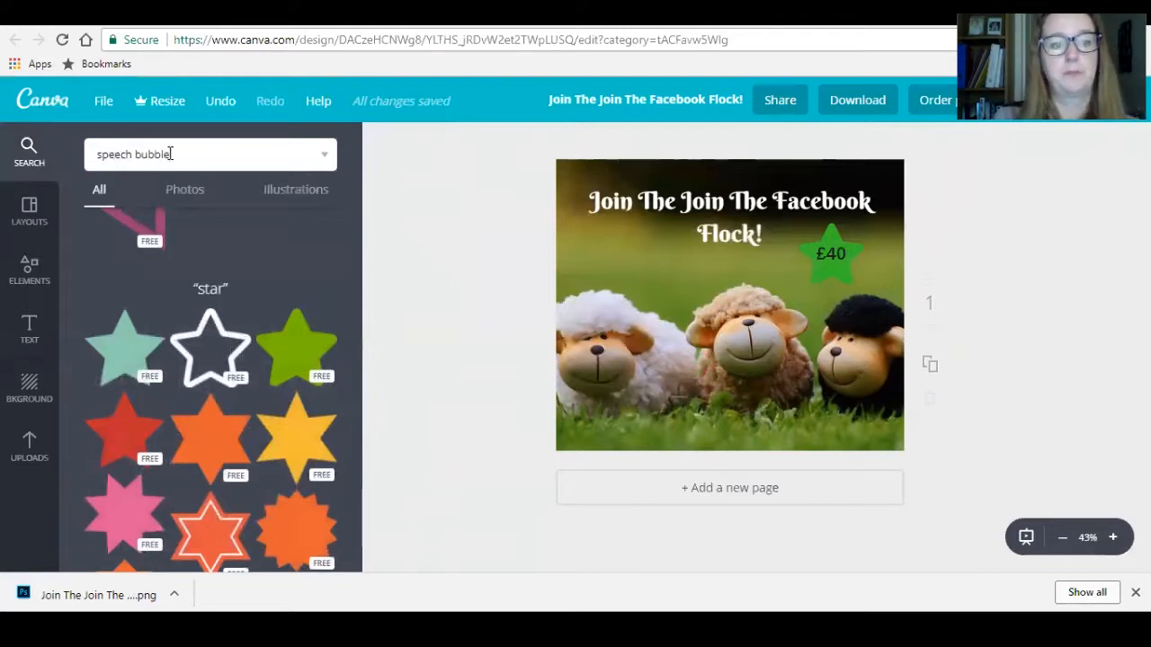
type("ech bubble")
key("Return")
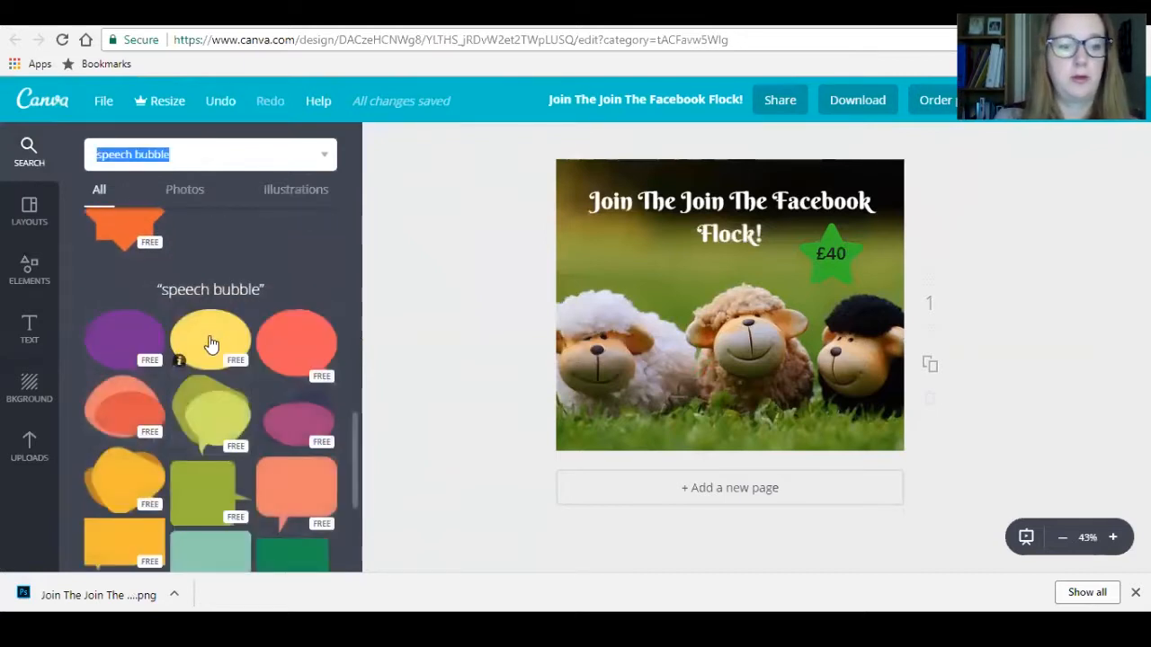
left_click_drag(303, 436, 647, 298)
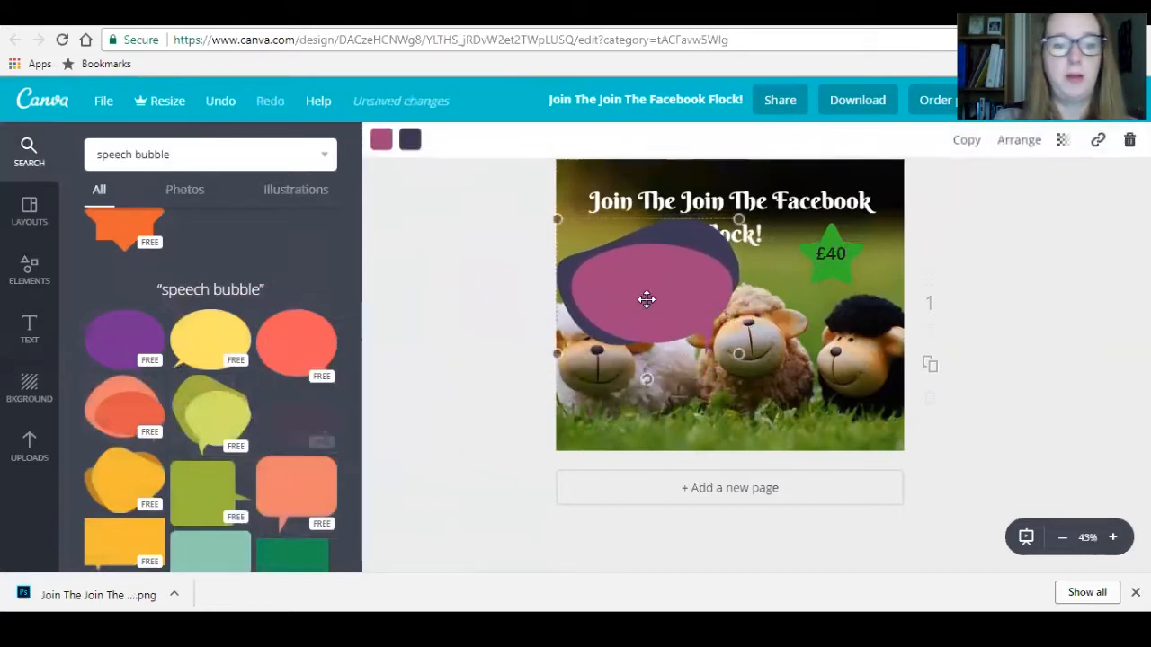
Browse further down the speech bubble results to examine the other free and paid designs
left_click_drag(355, 443, 352, 578)
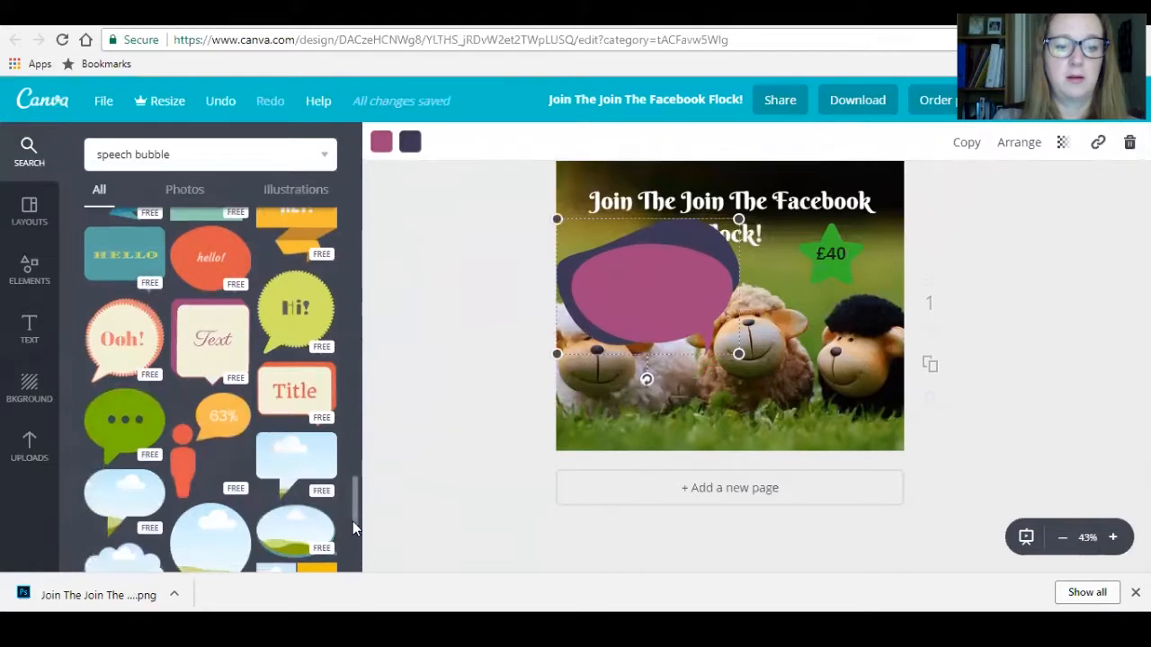
scroll(355, 539, "down", 5)
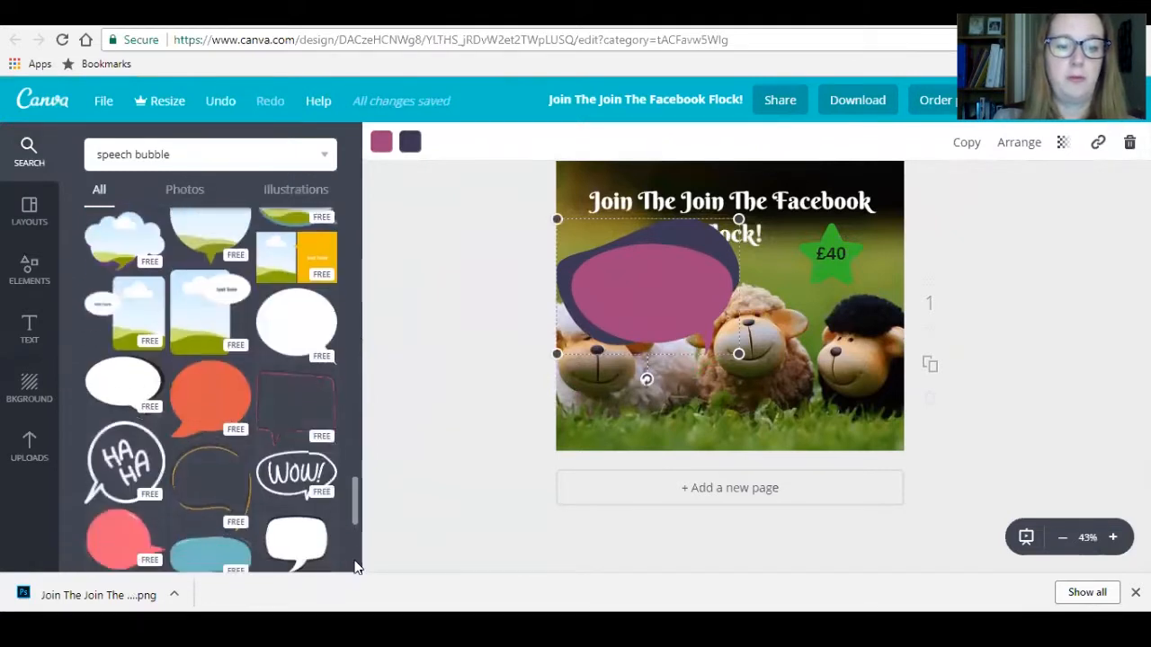
scroll(355, 553, "down", 2)
scroll(355, 543, "down", 2)
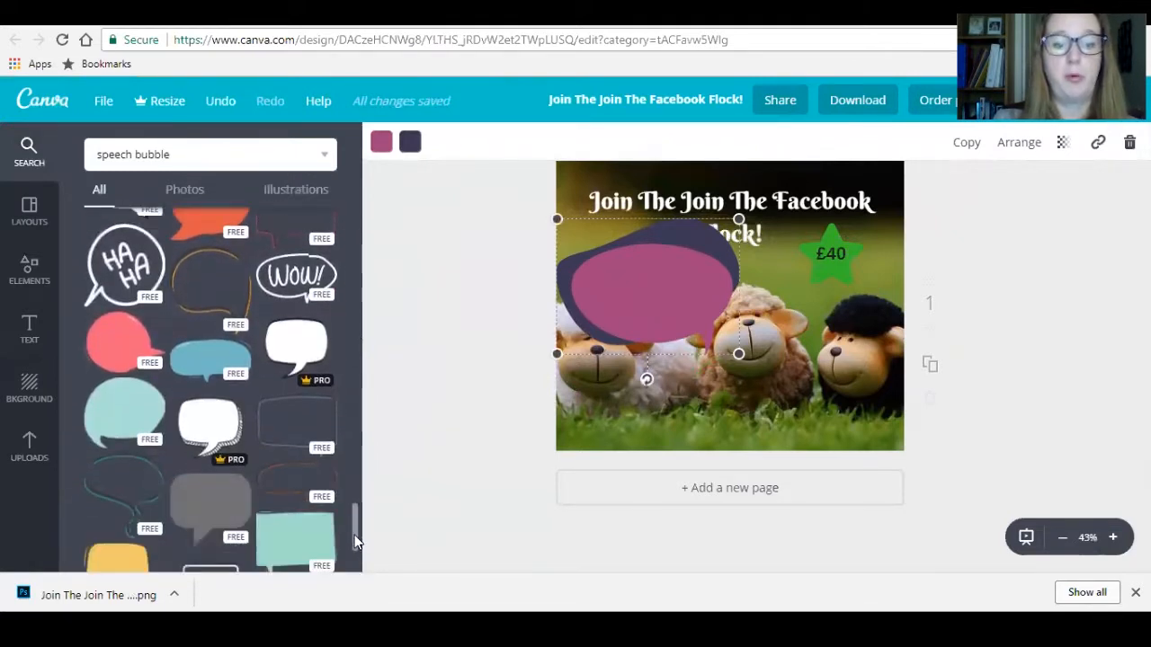
scroll(354, 542, "down", 2)
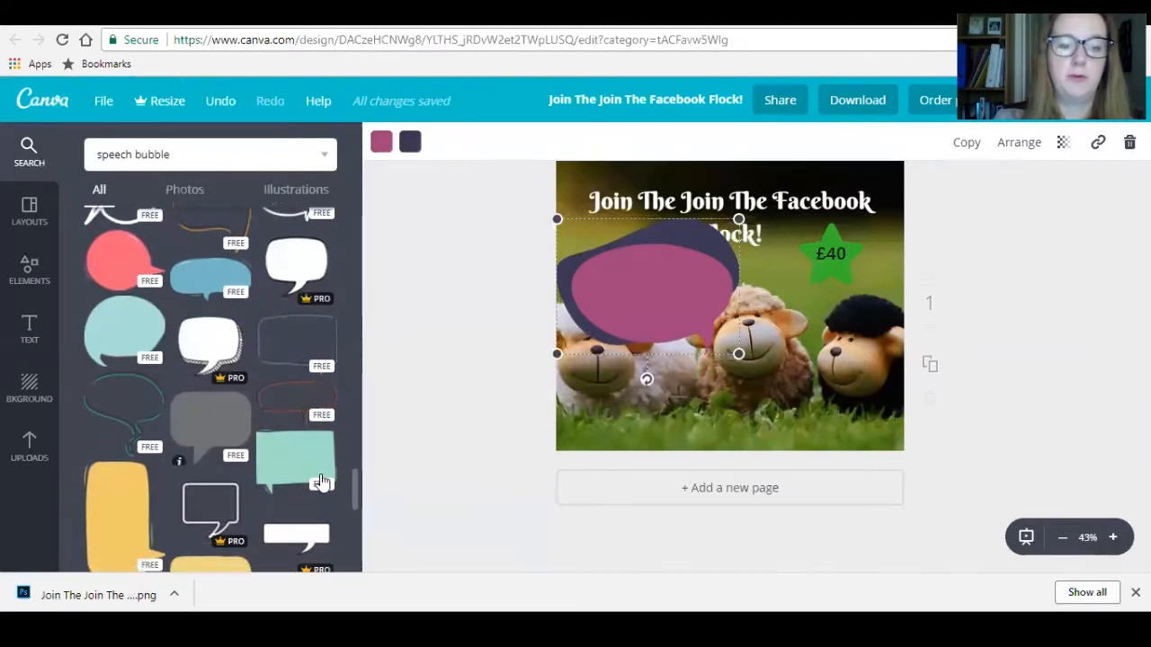
left_click_drag(354, 488, 351, 545)
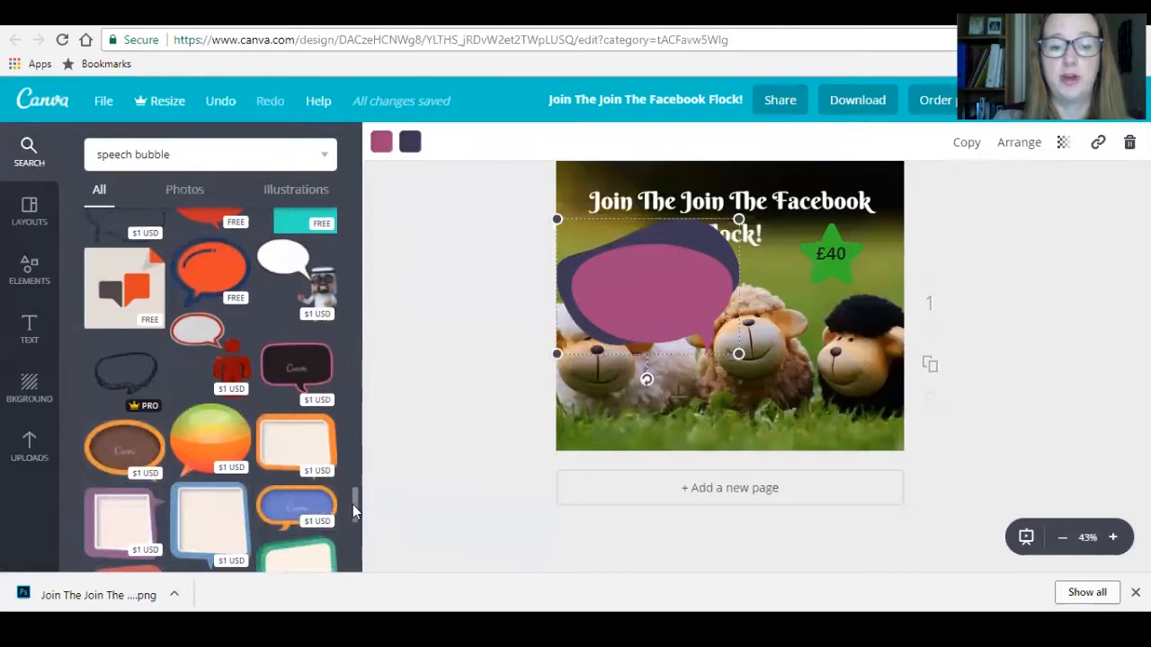
left_click_drag(353, 513, 353, 526)
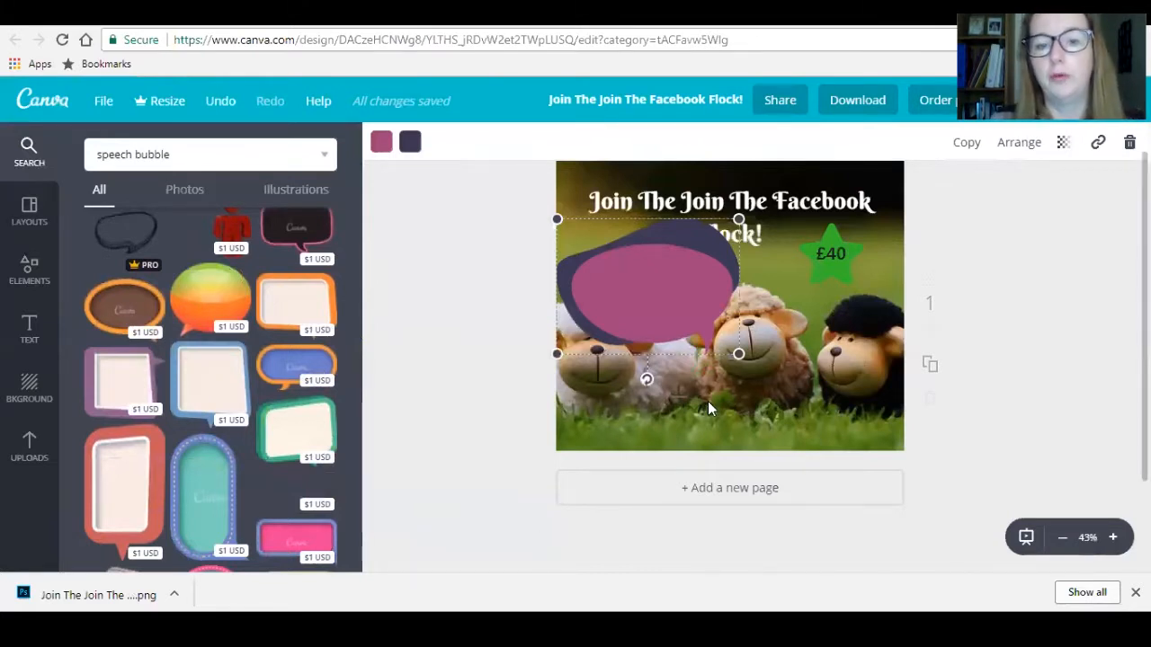
Shrink the speech bubble and place it below the heading, between the white and brown sheep
left_click_drag(556, 354, 616, 309)
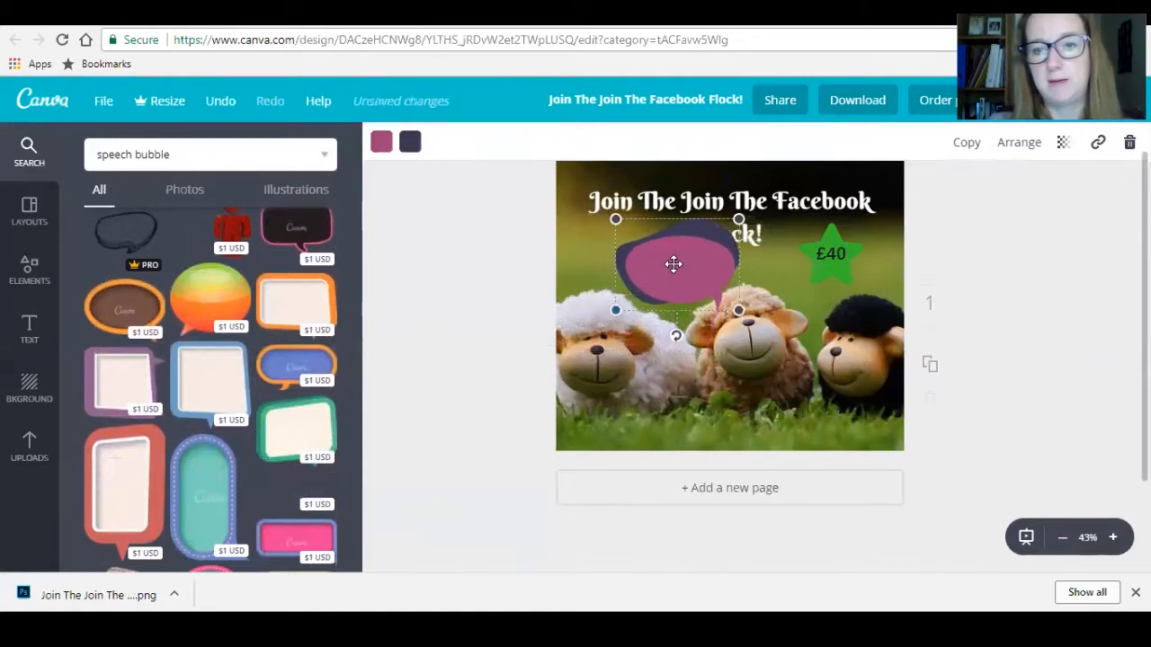
left_click_drag(670, 265, 657, 282)
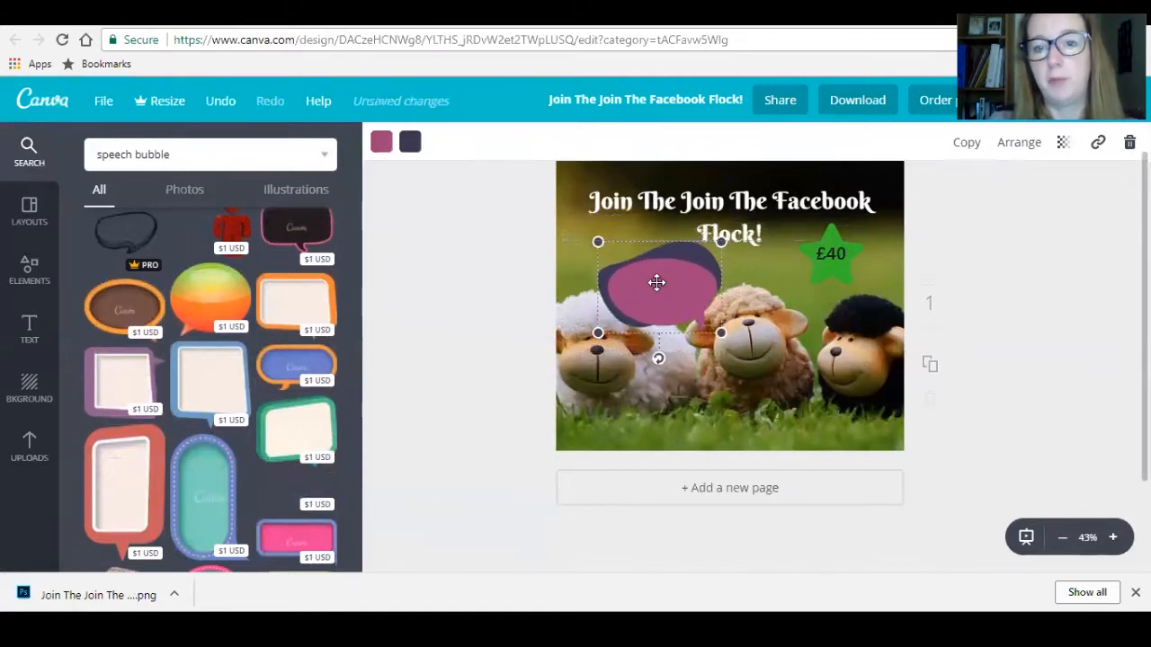
left_click_drag(721, 333, 704, 320)
left_click_drag(668, 284, 689, 296)
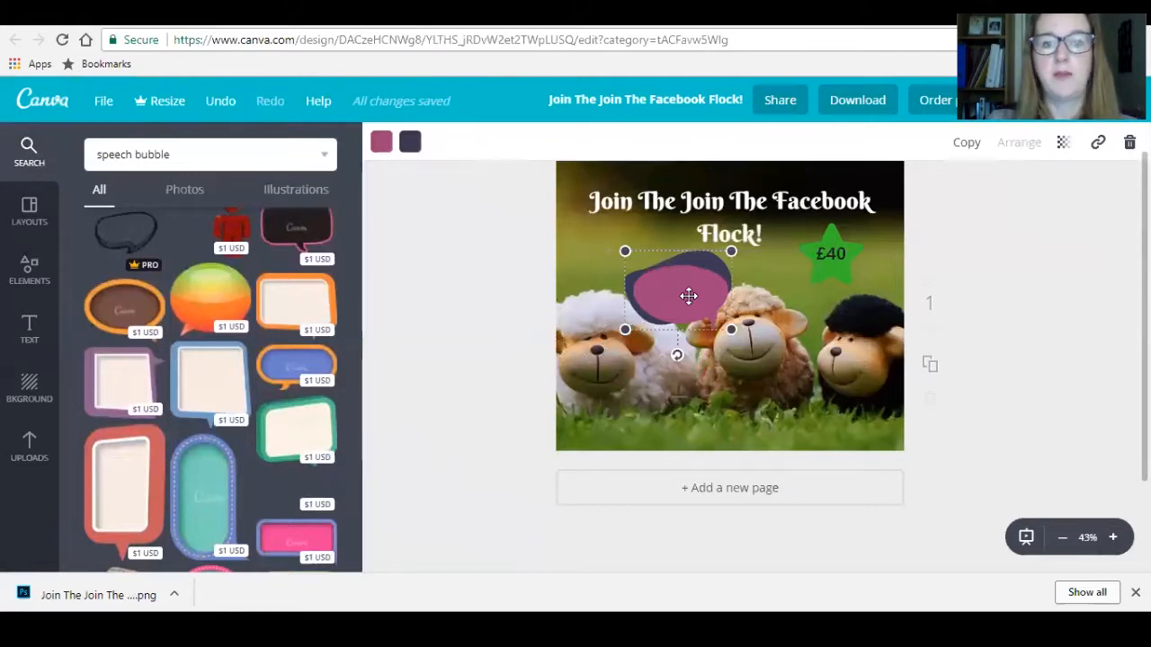
Recolour the speech bubble's navy backing dark green and its pink front light green, and nudge the bubble slightly upward
left_click(410, 144)
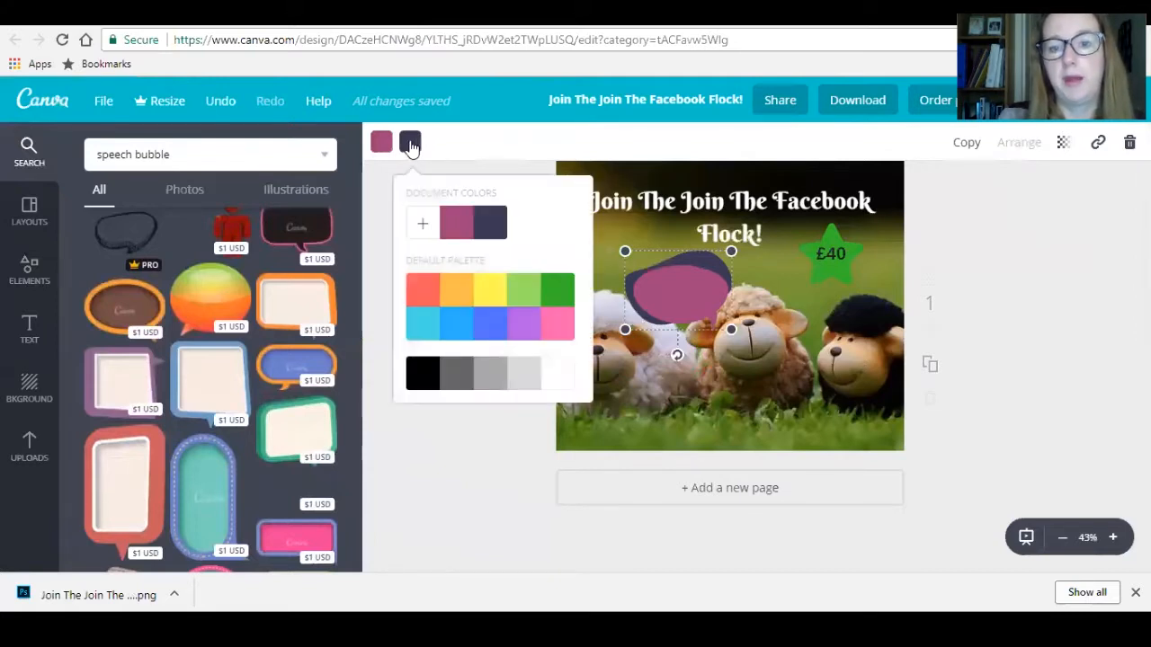
left_click(556, 292)
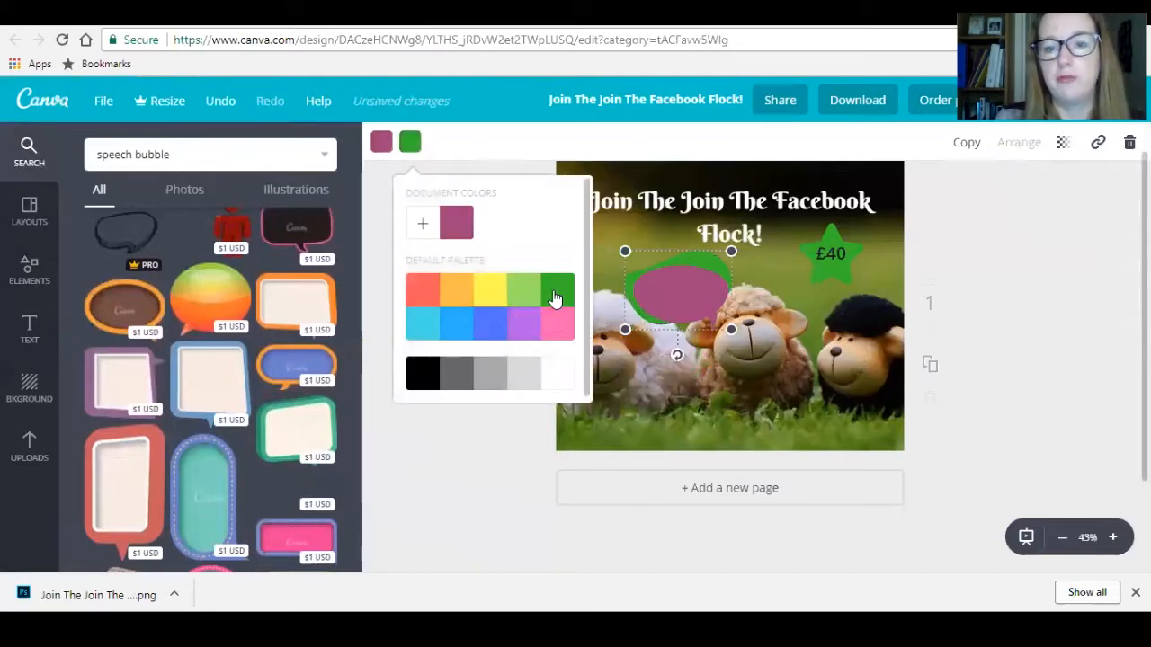
left_click(381, 144)
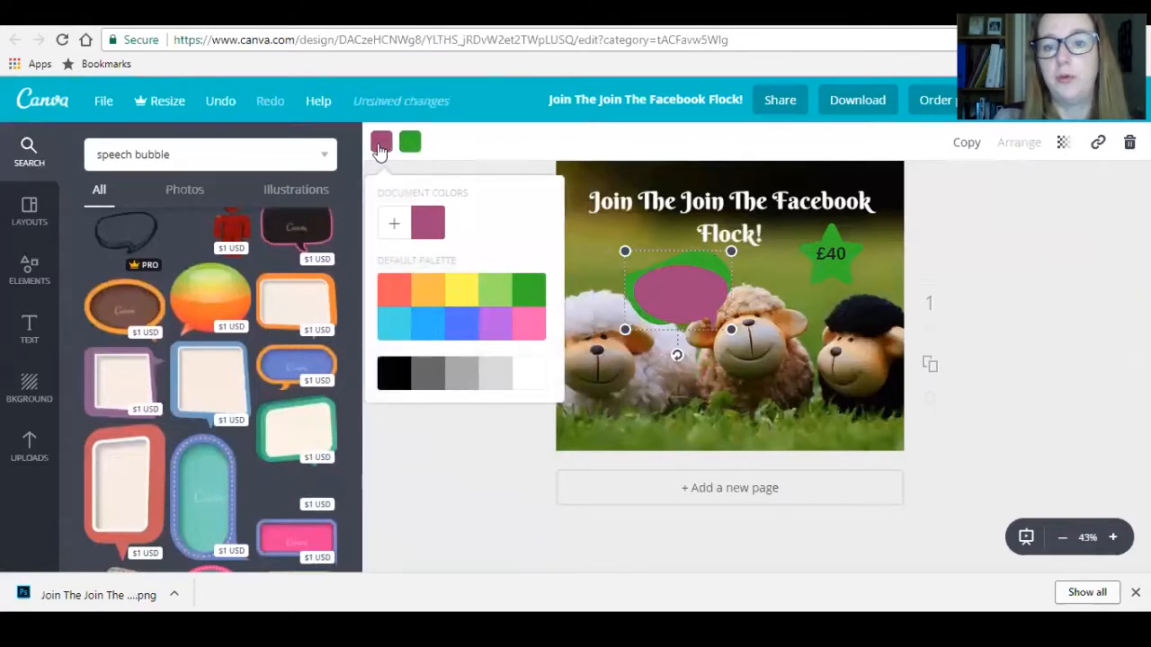
left_click(690, 302)
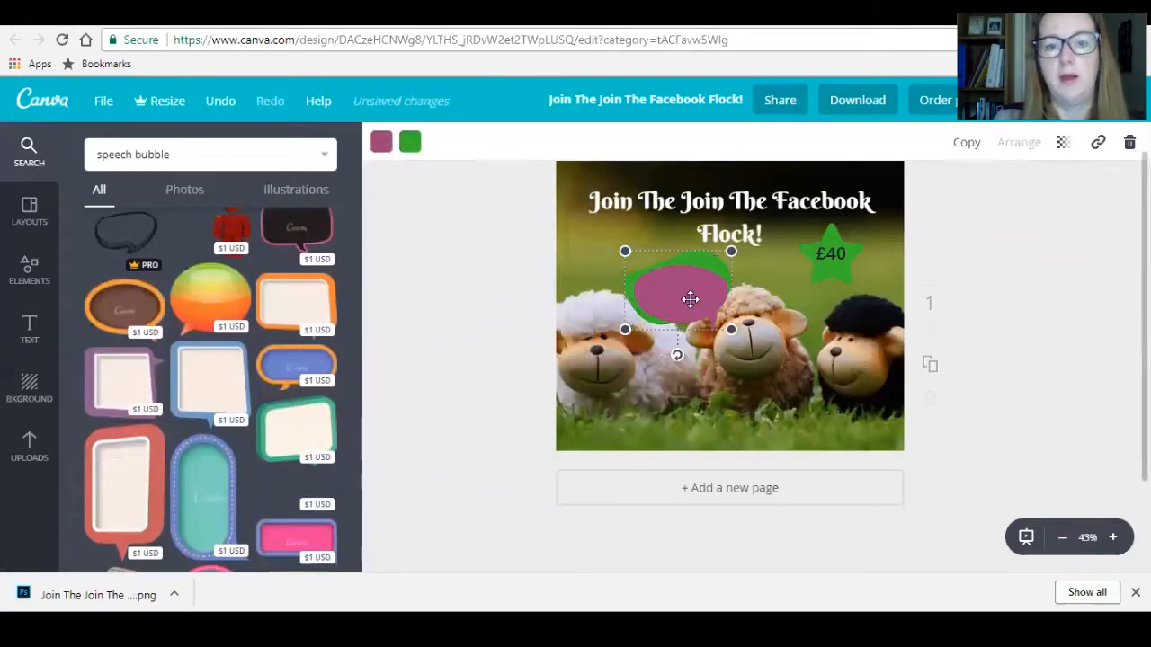
left_click(382, 145)
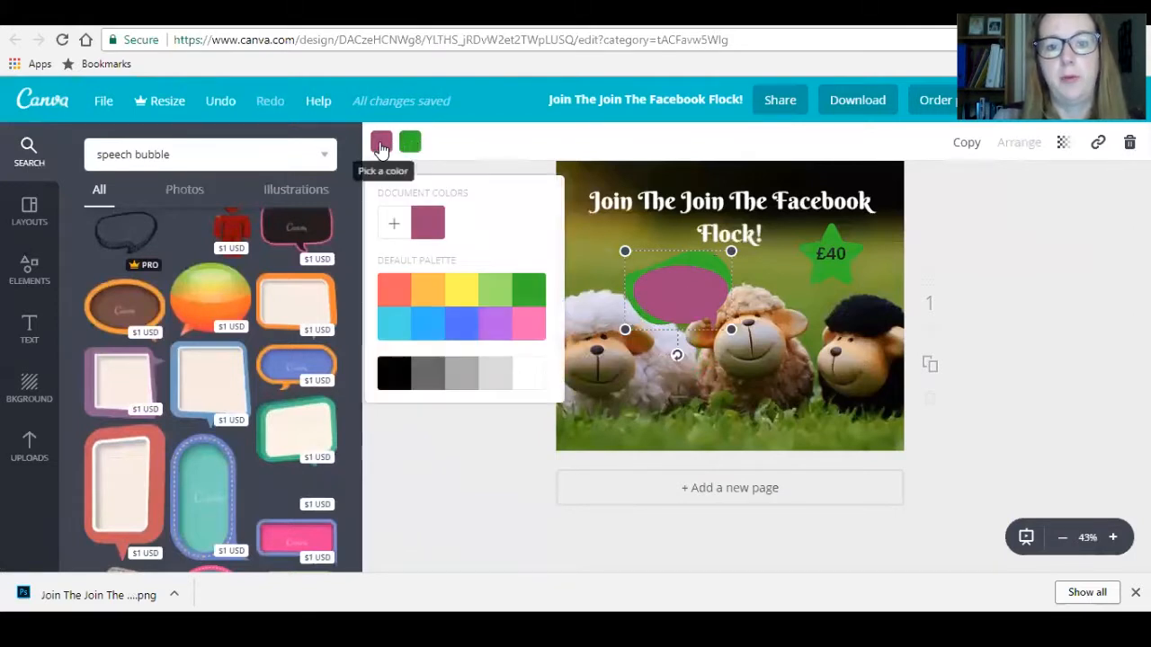
left_click(506, 291)
left_click(728, 403)
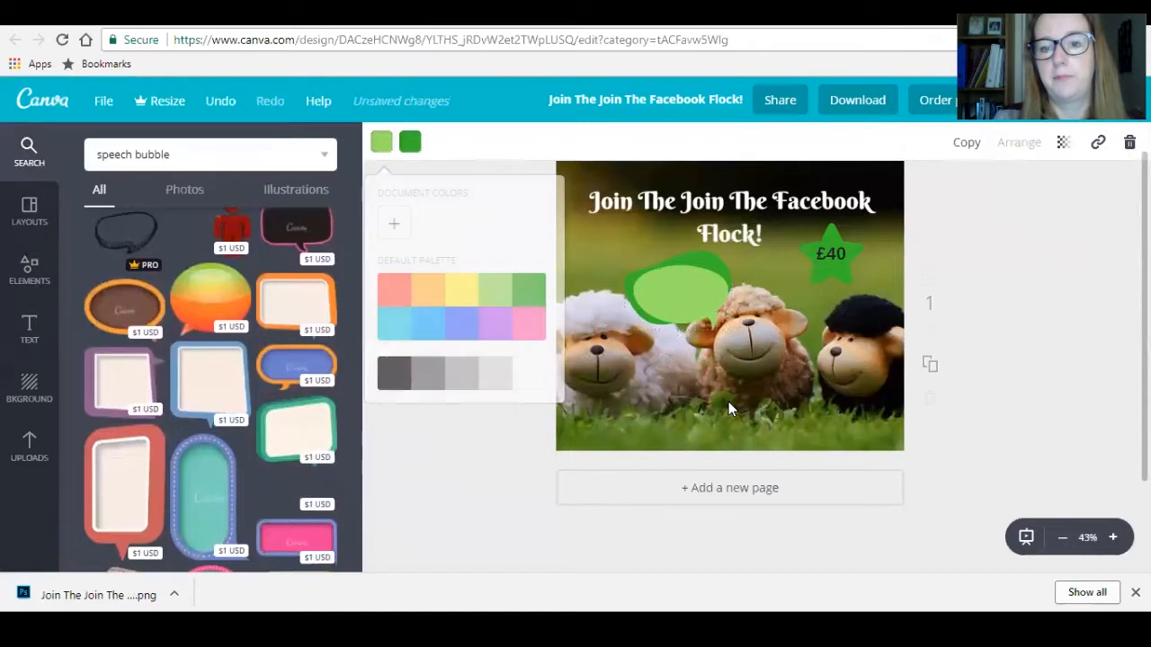
left_click_drag(696, 300, 696, 294)
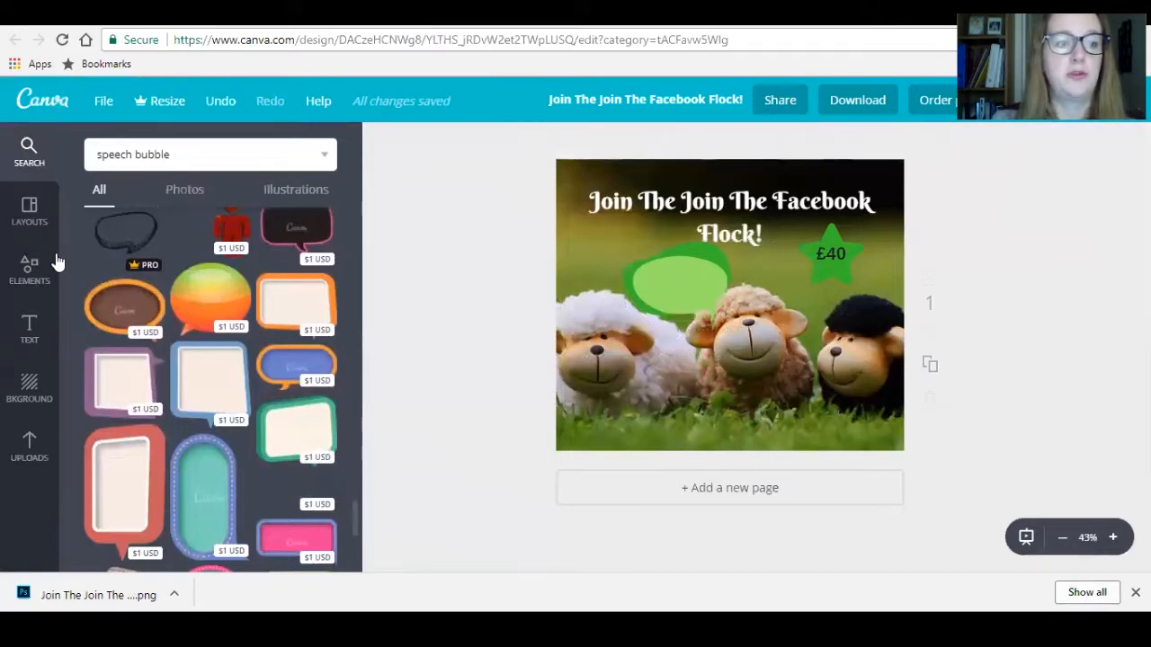
Add a subheading over the green speech bubble, replace its text with "Come join us!" and nudge it slightly left
left_click(27, 329)
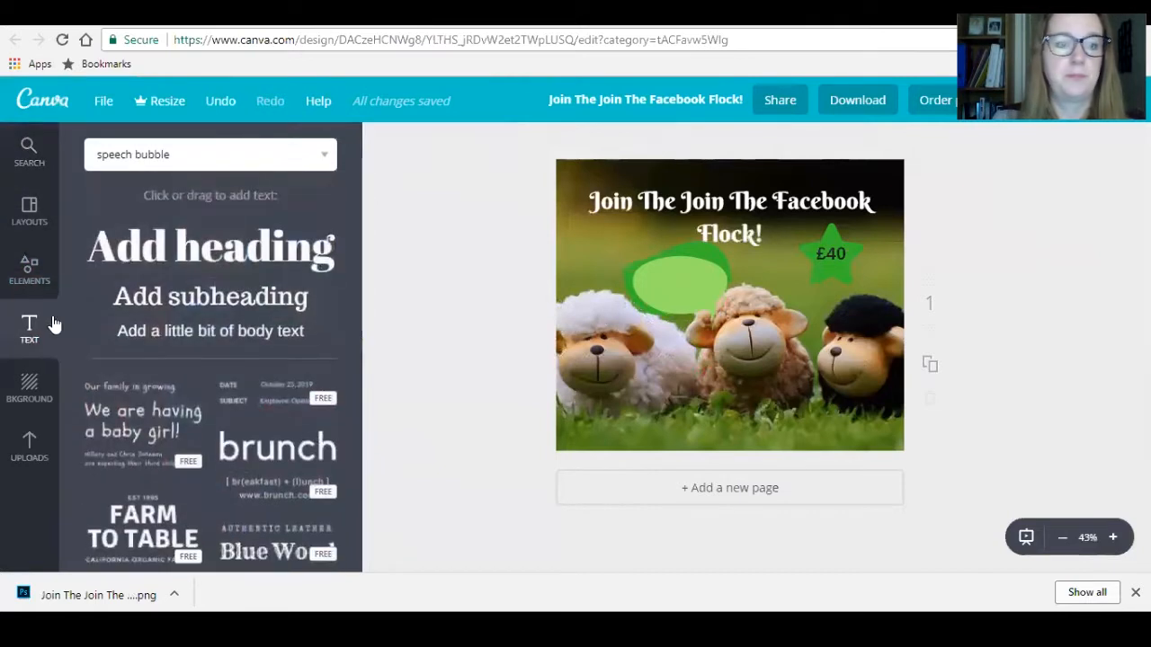
left_click_drag(155, 308, 682, 295)
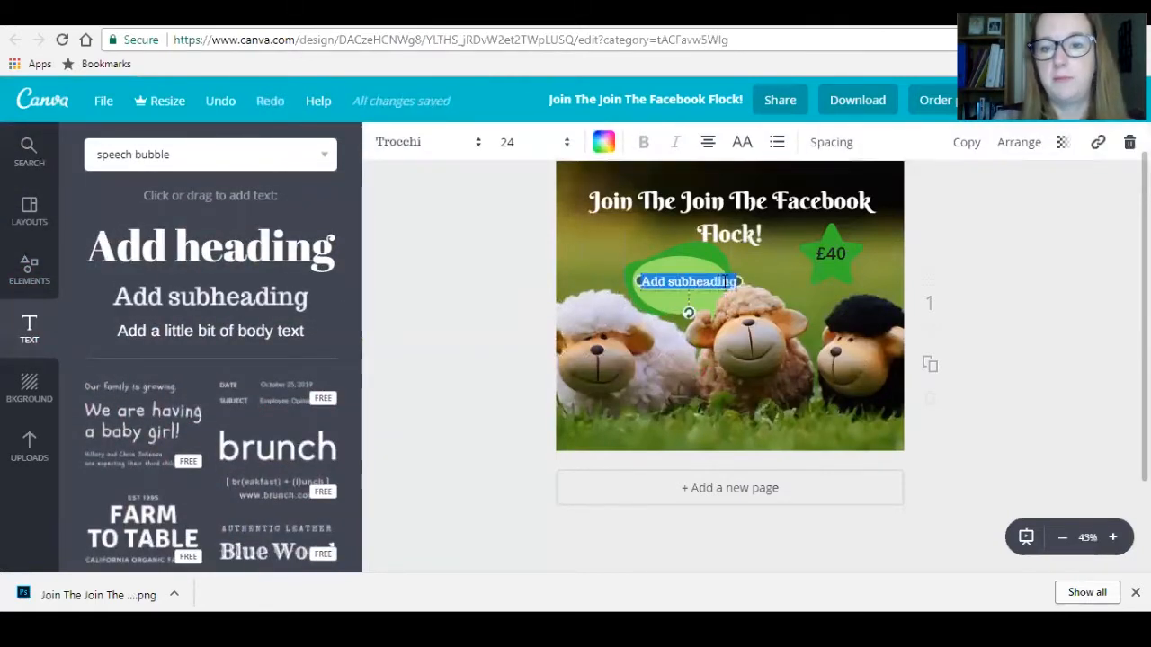
left_click(735, 281)
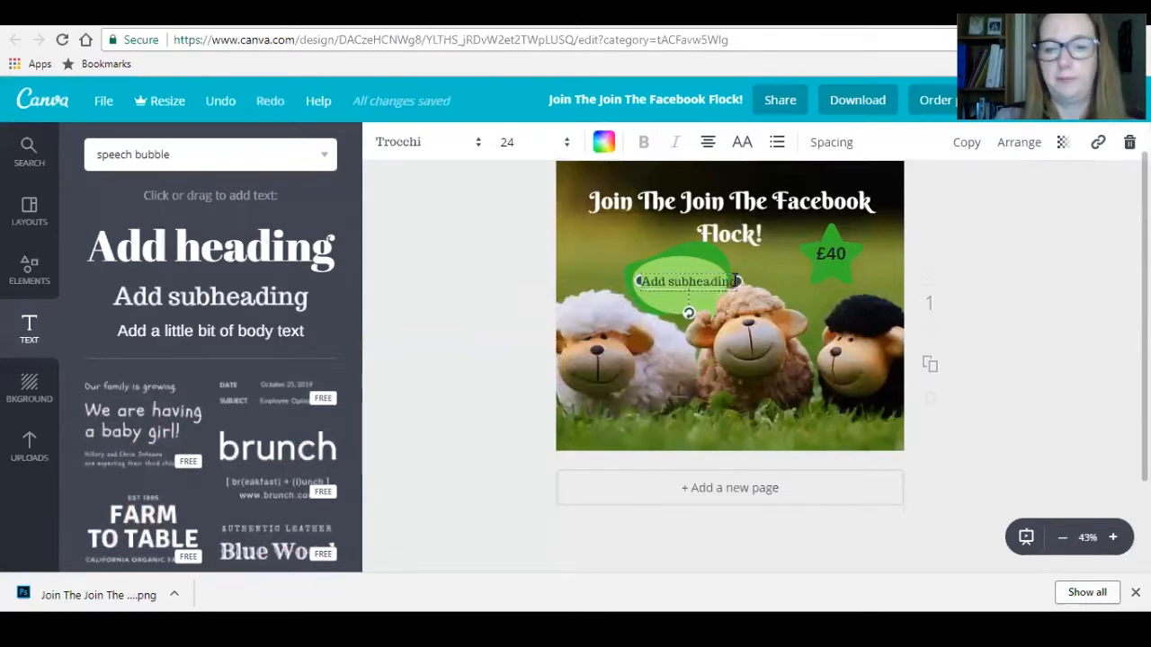
key("BackSpace")
key("BackSpace")
key("BackSpace")
key("BackSpace")
key("BackSpace")
key("BackSpace")
key("BackSpace")
key("BackSpace")
key("BackSpace")
key("BackSpace")
key("BackSpace")
key("BackSpace")
key("BackSpace")
key("BackSpace")
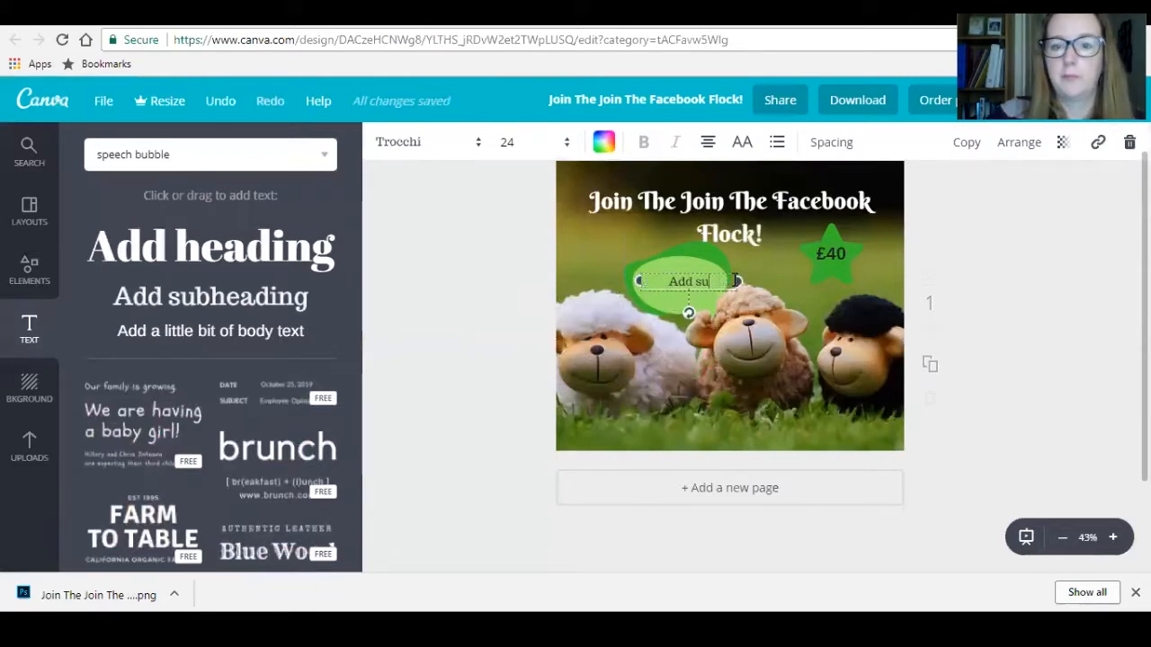
type("Come")
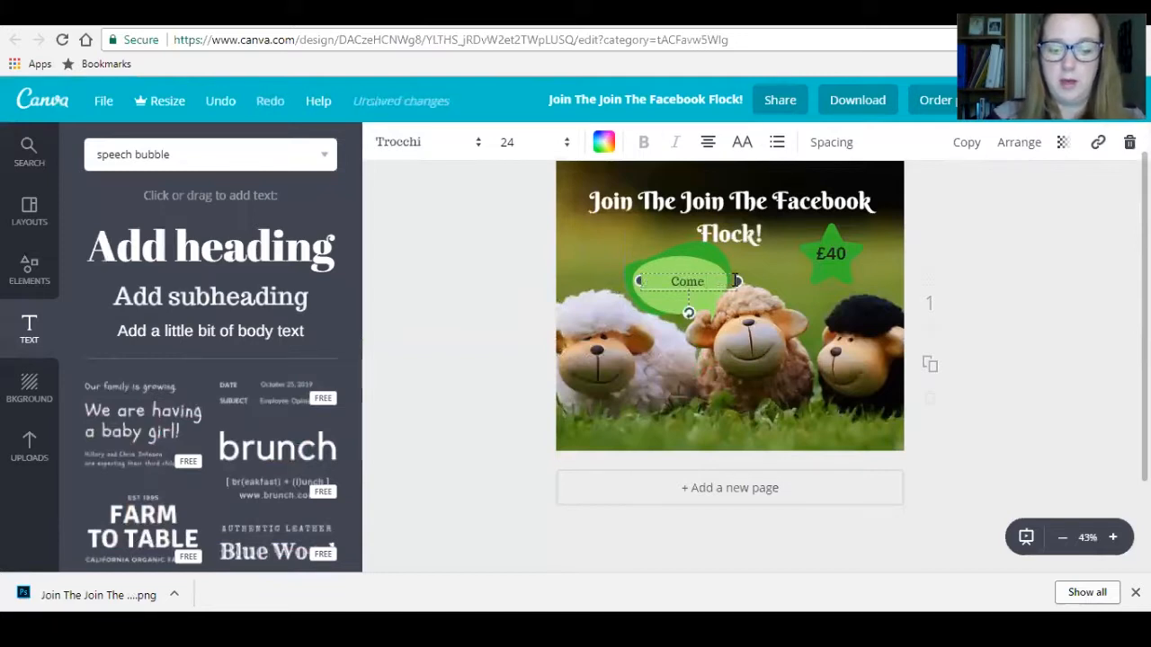
type(" join us")
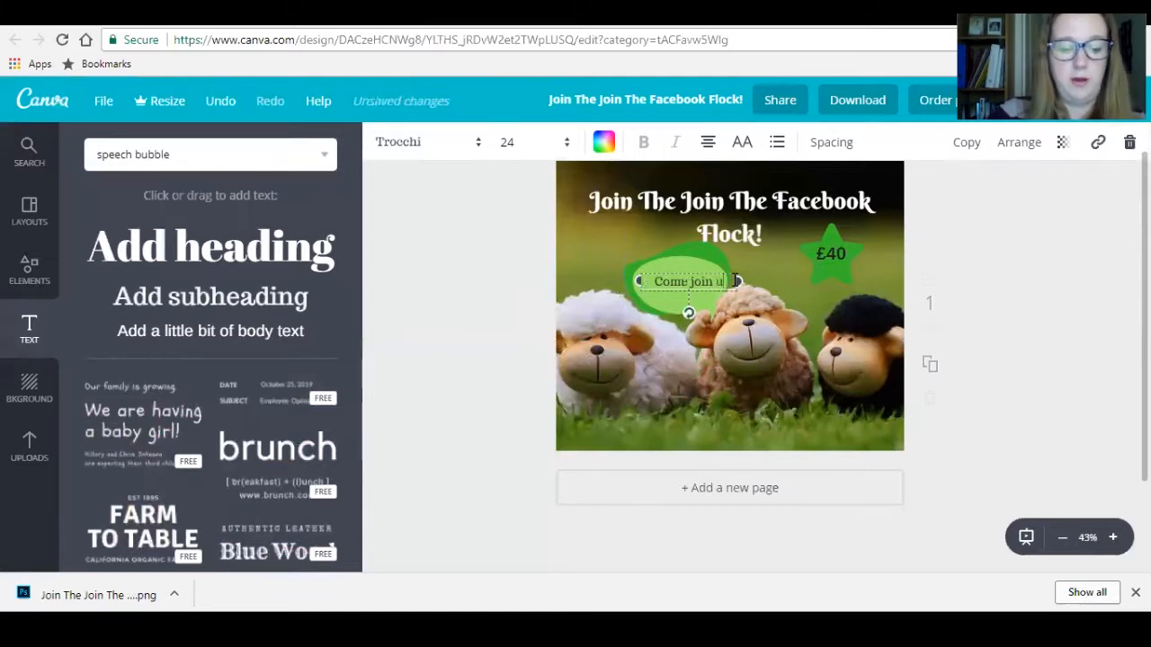
type("!")
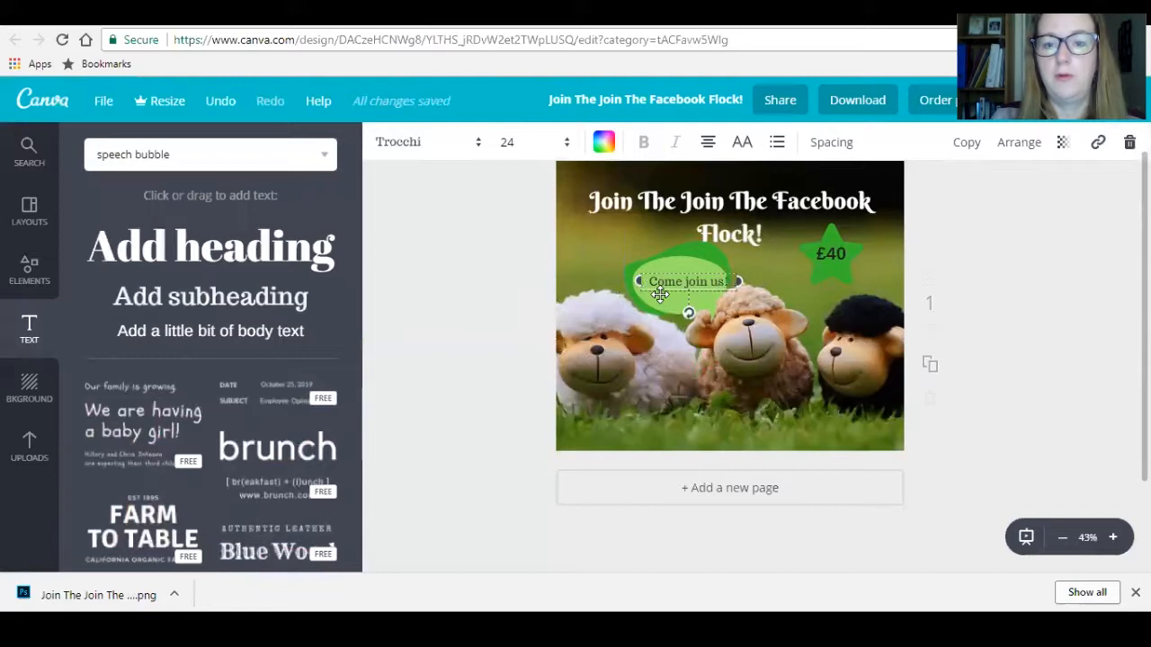
left_click_drag(659, 294, 653, 294)
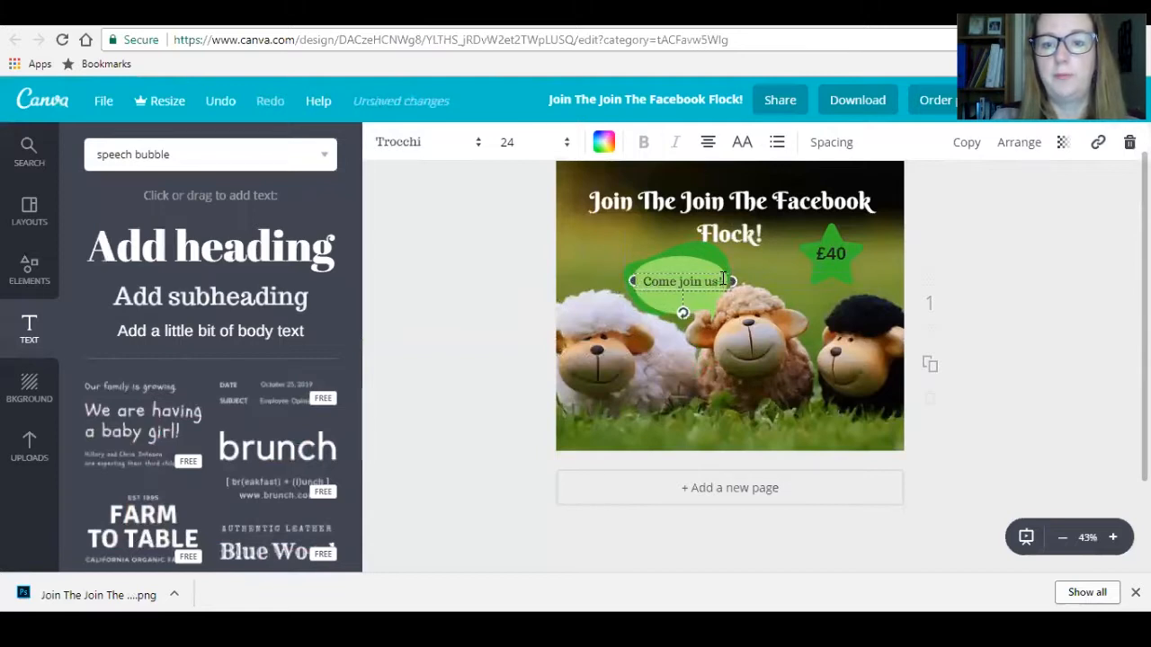
Change the font of the "Come join us!" text in the speech bubble to Berkshire Swash
left_click_drag(720, 280, 641, 273)
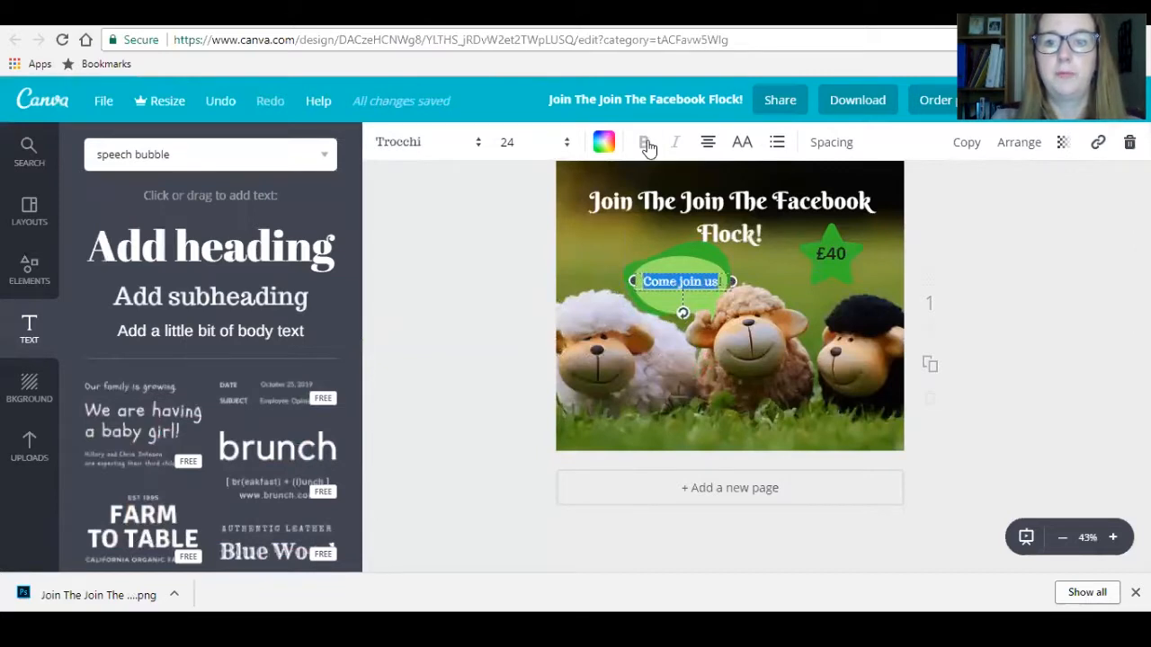
left_click(478, 144)
left_click(444, 244)
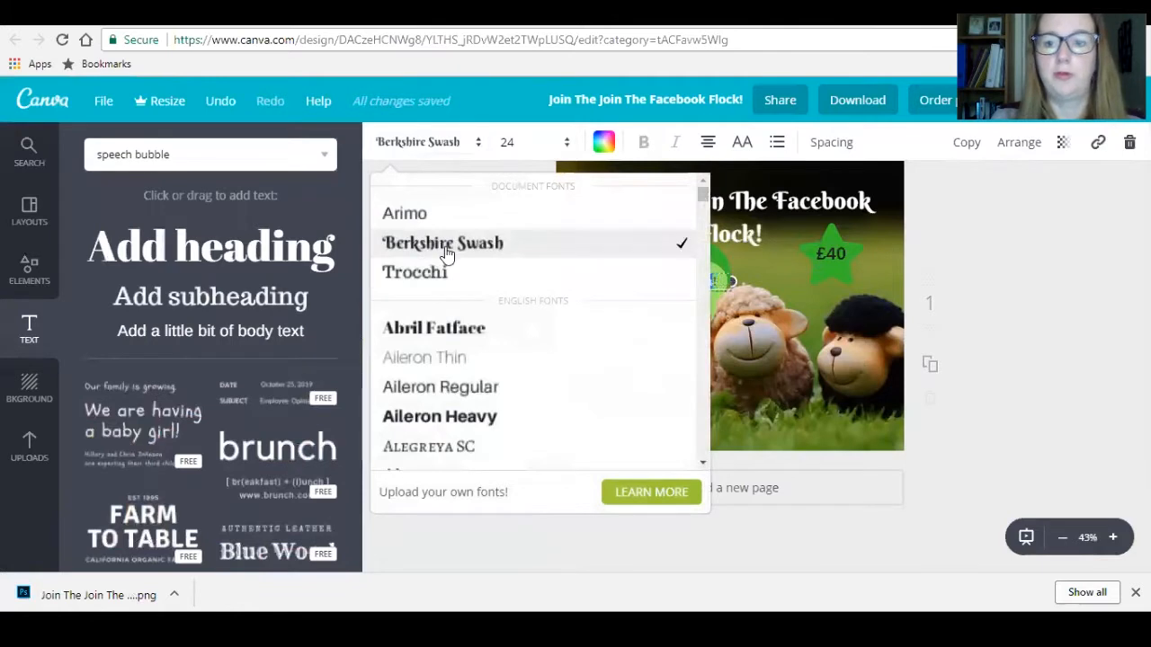
left_click_drag(719, 281, 647, 281)
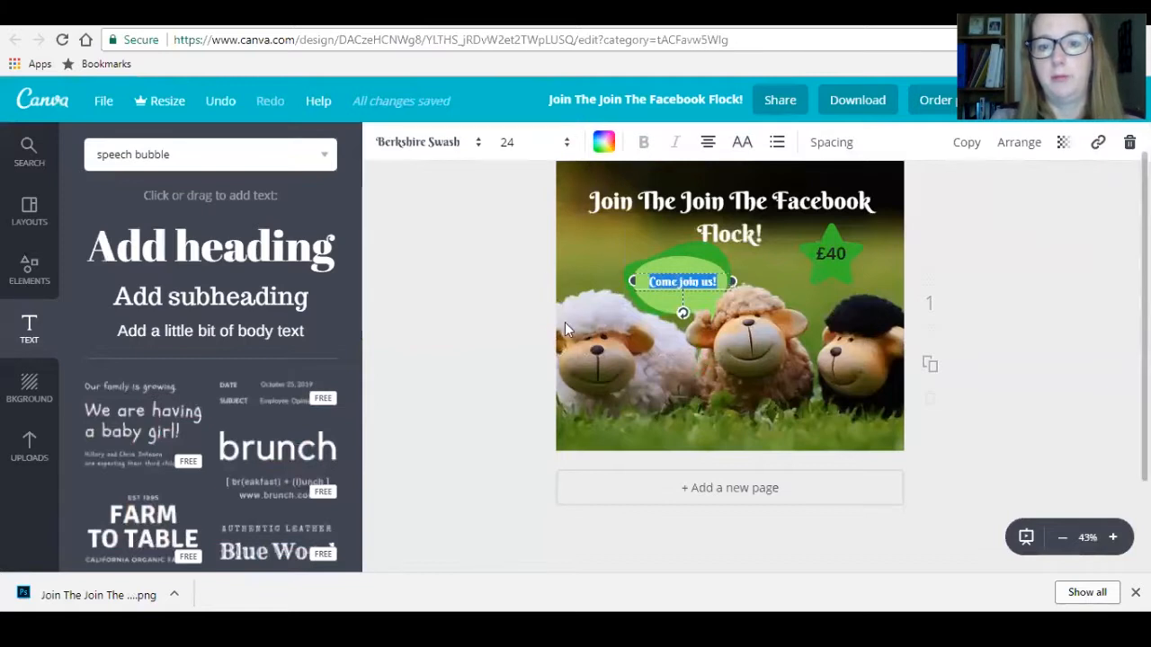
left_click(584, 254)
left_click(644, 287)
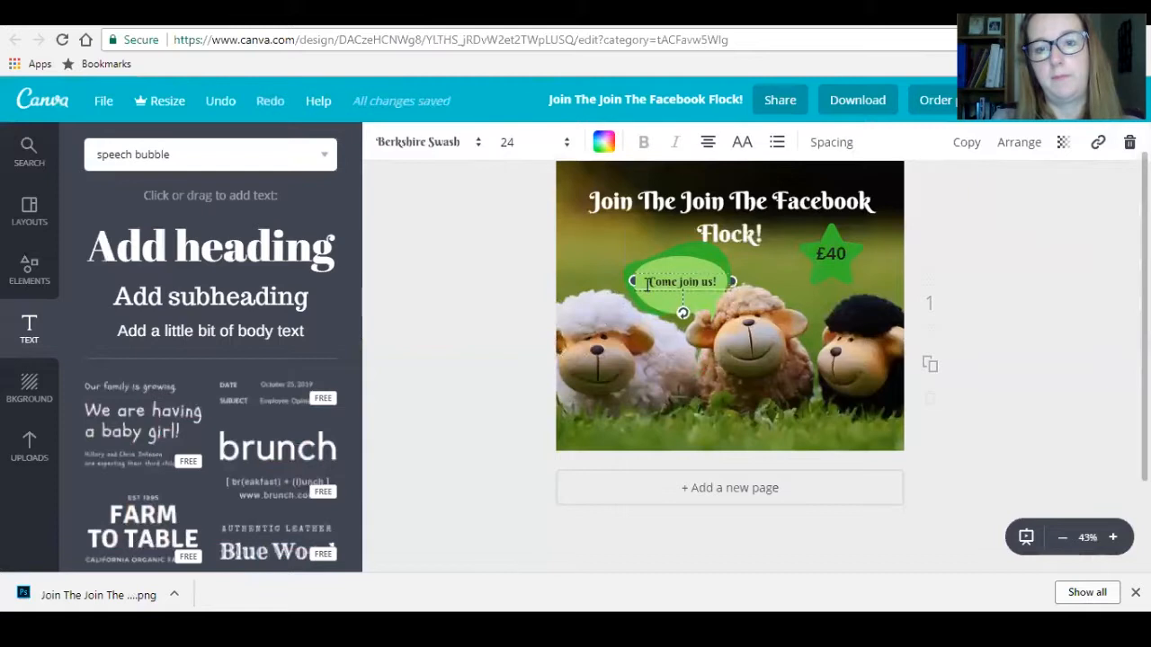
Enlarge the "Come join us!" text to fit the speech bubble, trying sizes 42 and 36 before settling on 32, and deselect it
double_click(672, 284)
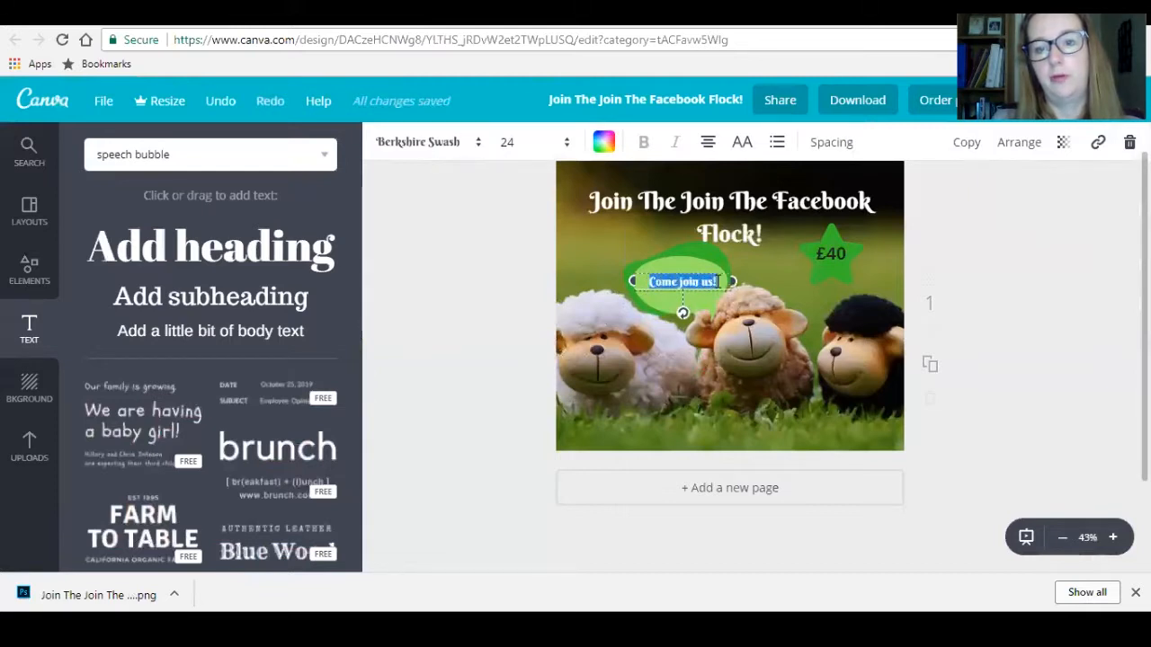
left_click(520, 147)
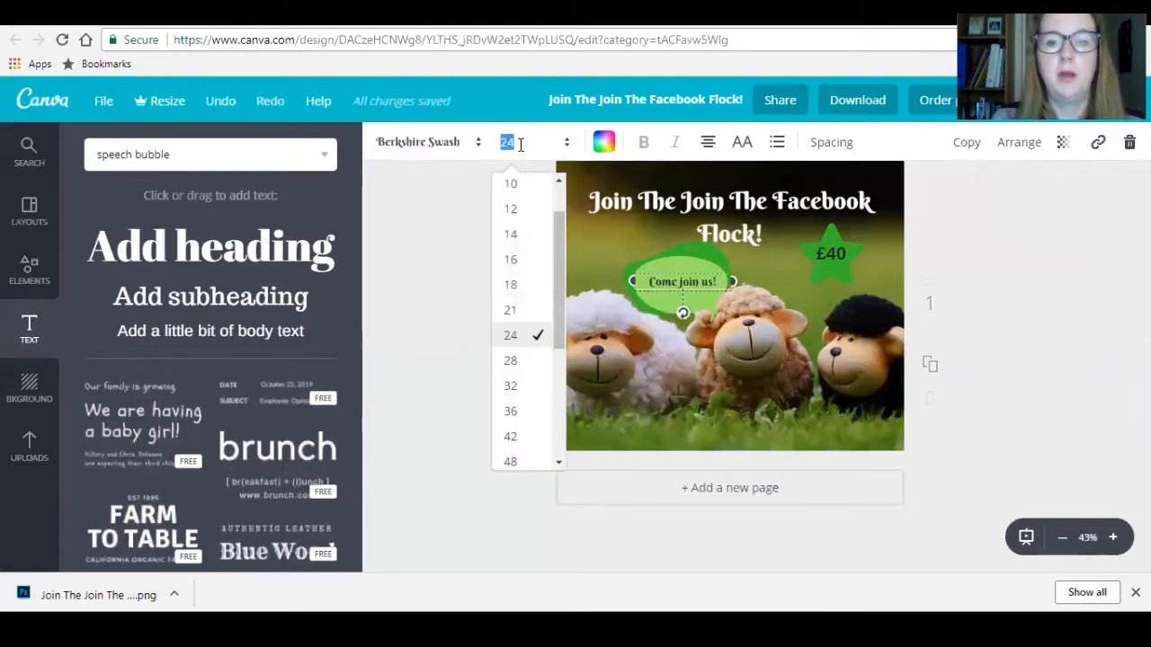
left_click(515, 439)
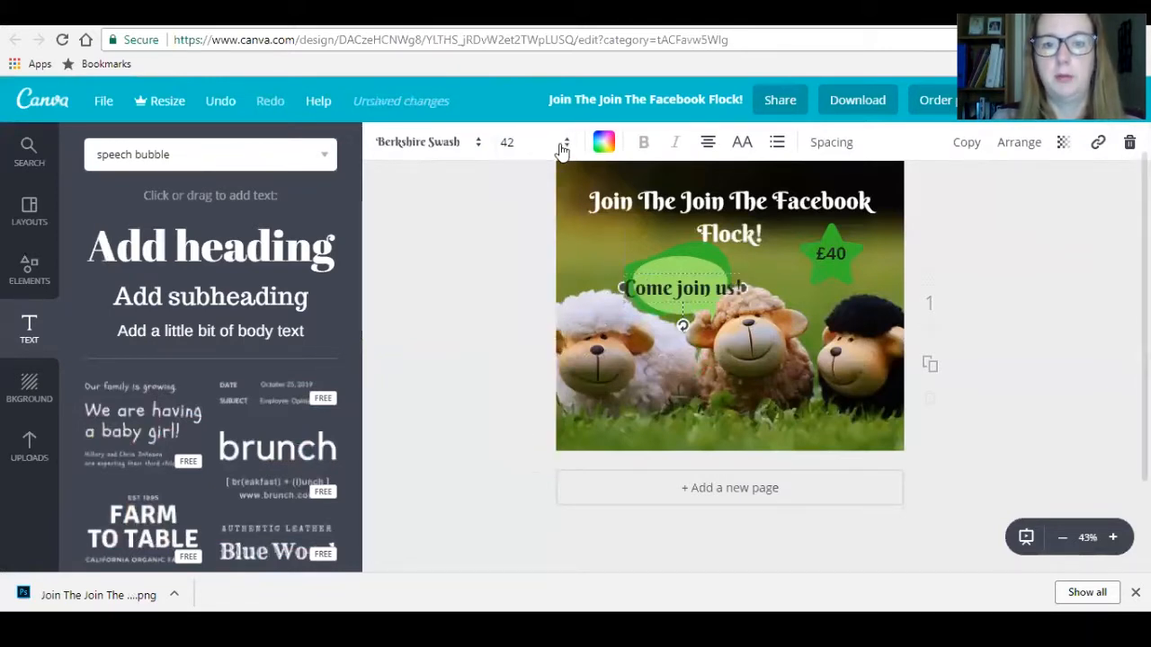
left_click(563, 147)
left_click(515, 415)
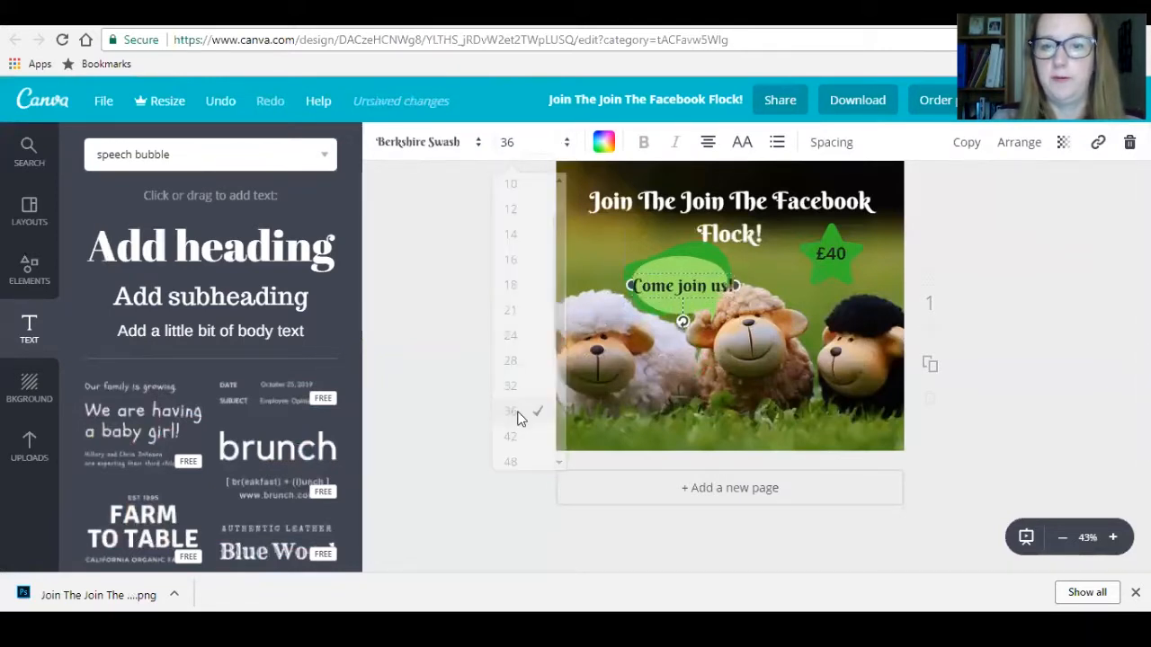
left_click(567, 145)
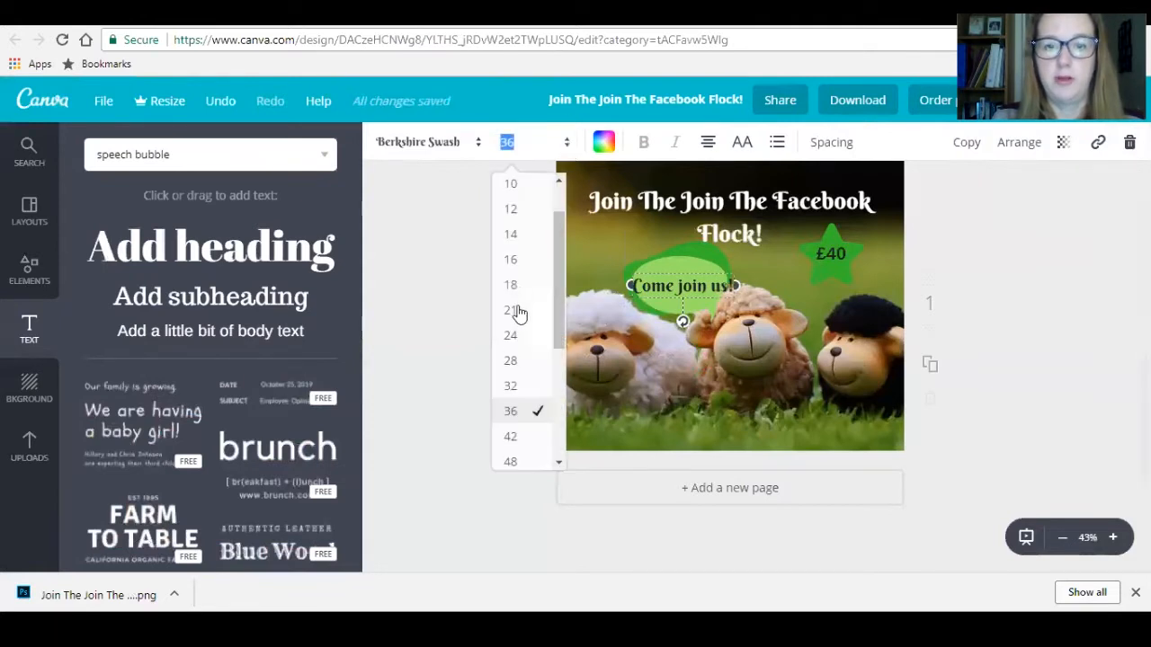
left_click(519, 385)
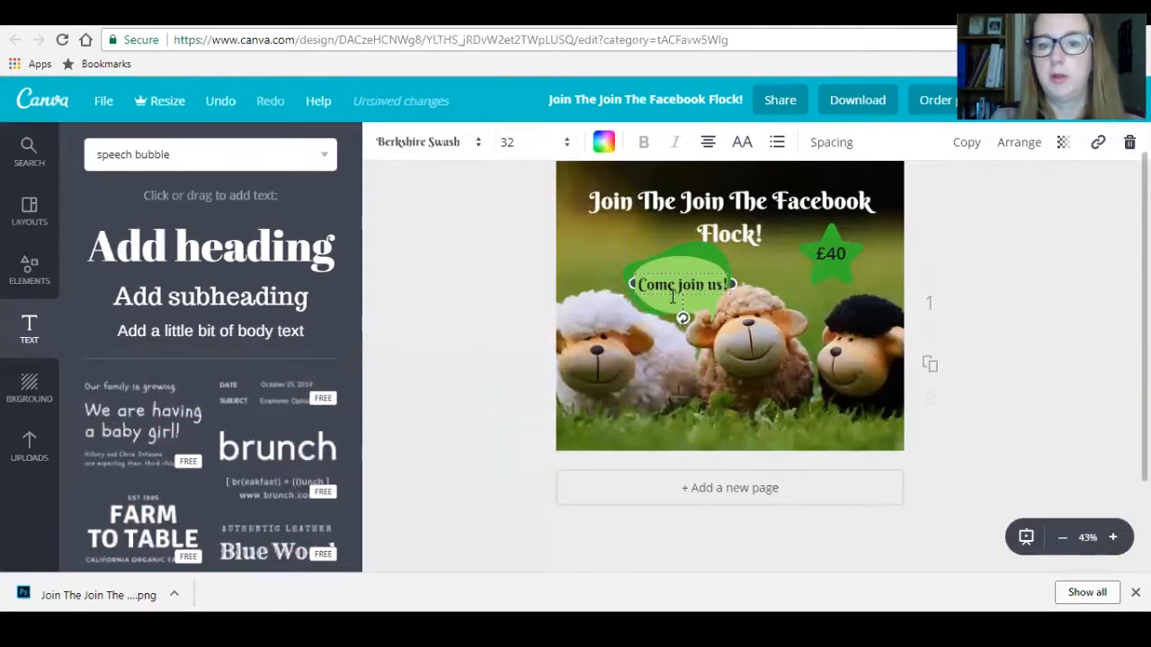
left_click(619, 236)
left_click(688, 274)
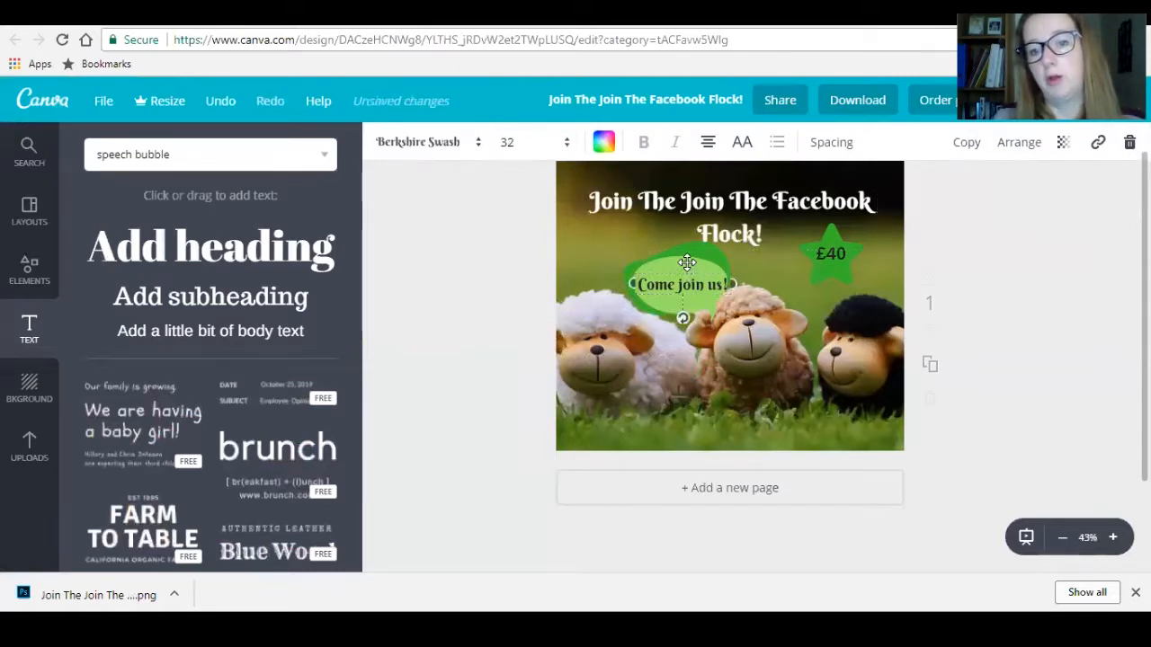
left_click(628, 234)
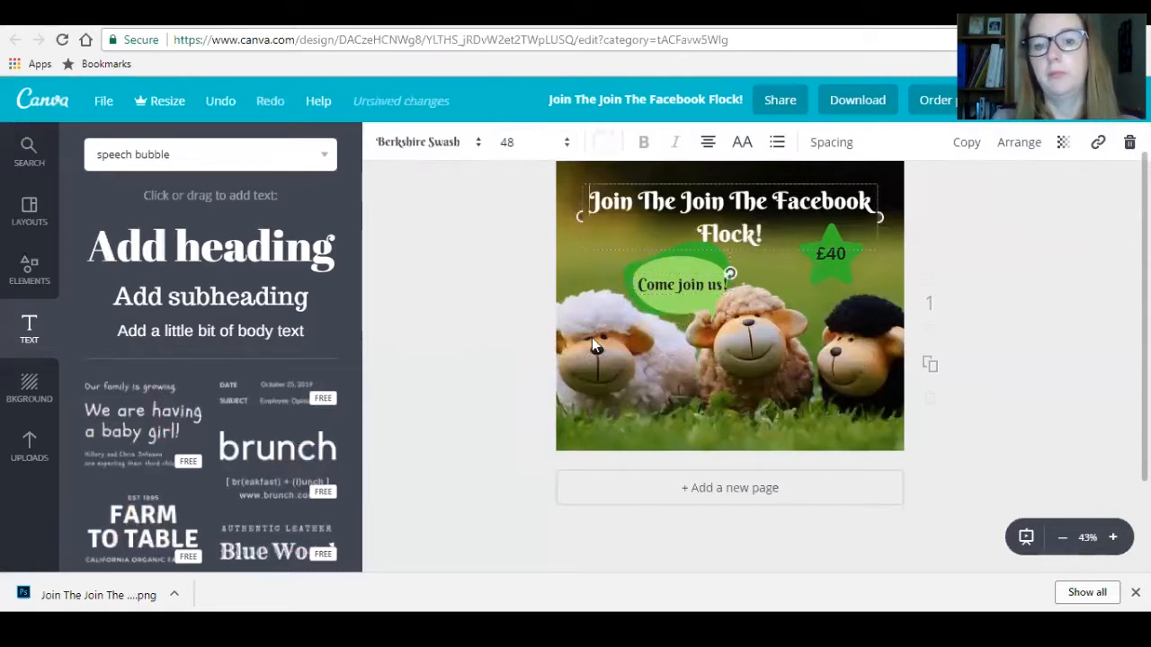
left_click(1016, 396)
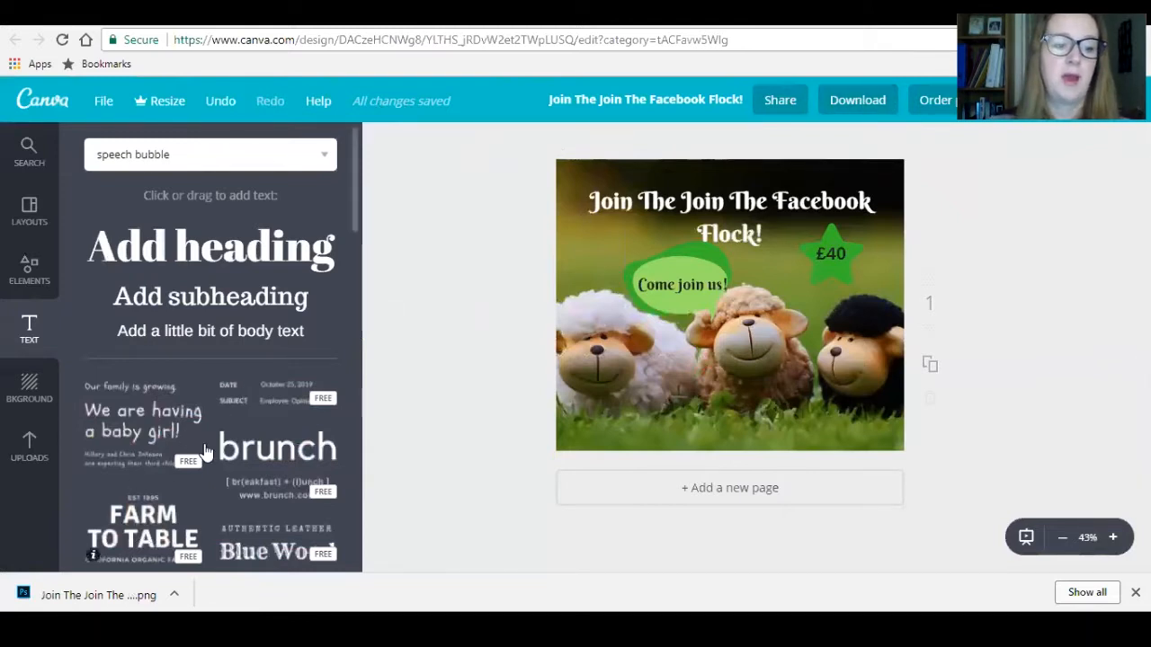
Open the downloaded PNG of the Facebook Flock graphic in Photoshop and bring up the file commands
left_click(59, 600)
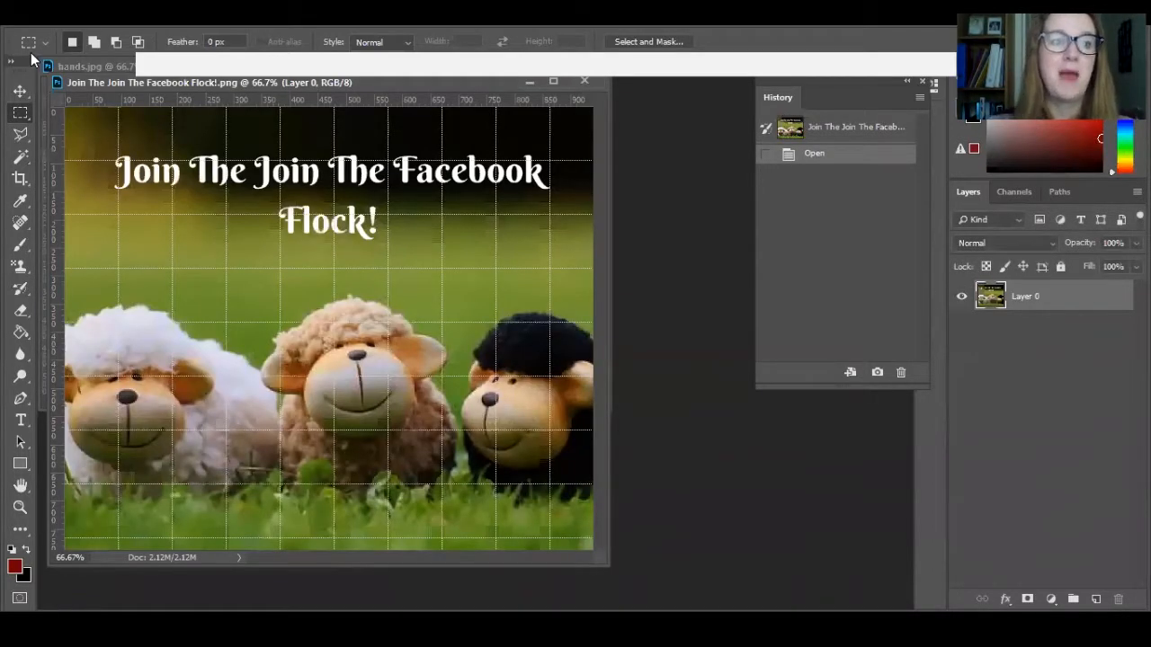
left_click(48, 16)
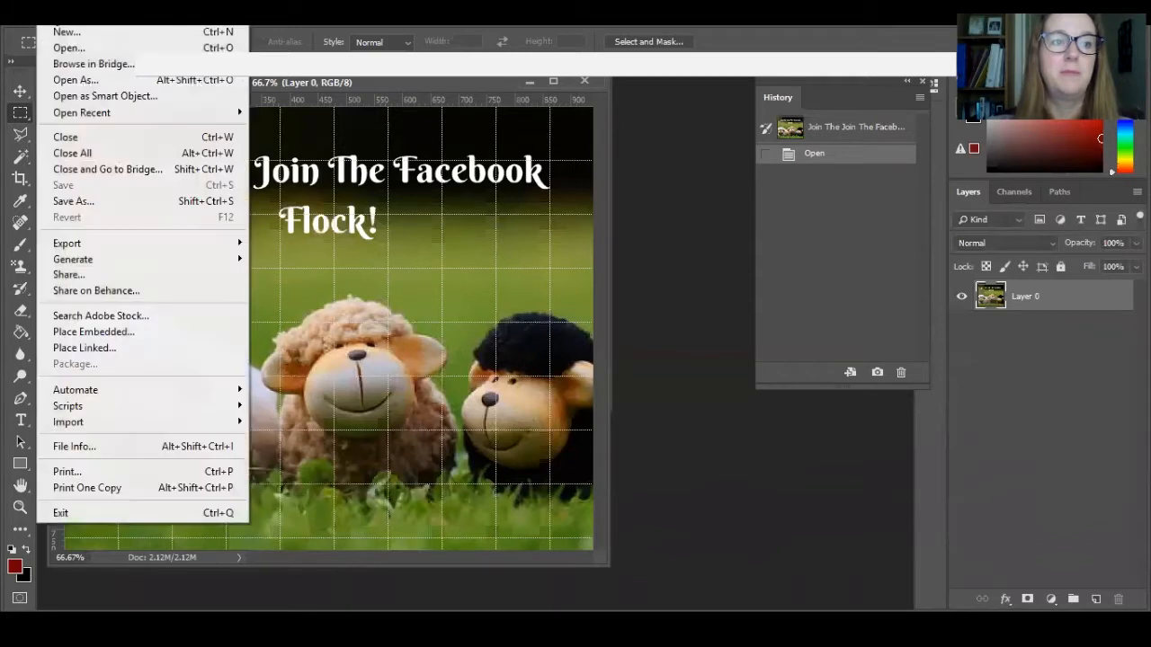